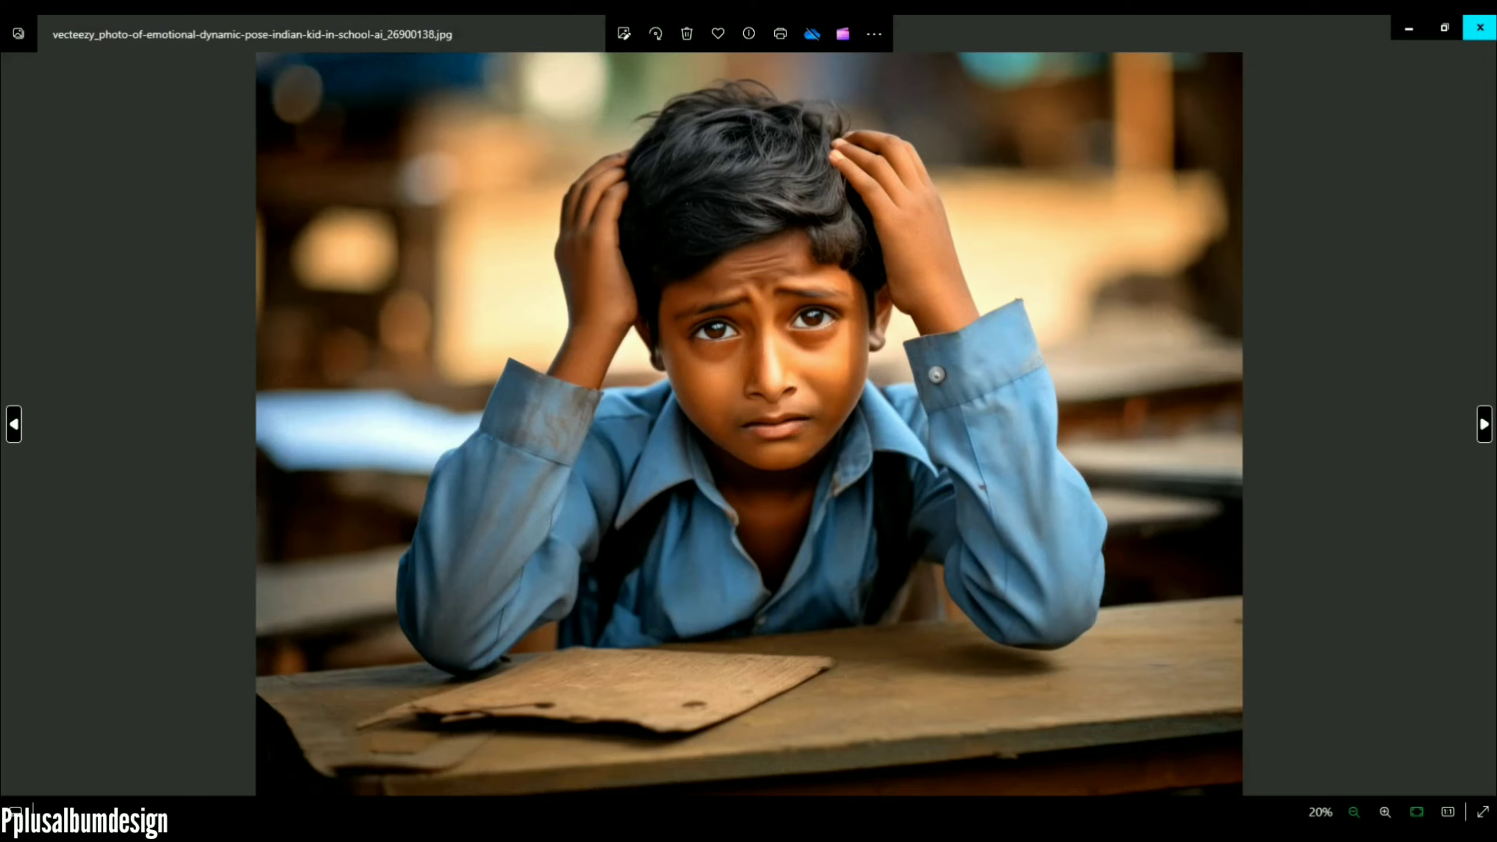
Switch to Photoshop, place the worried schoolboy photo over the right half of the black canvas and clip it to the black fill layer
{"action": "left_click", "coordinate": [1479, 27]}
{"action": "left_click_drag", "start_coordinate": [1188, 737], "coordinate": [743, 558]}
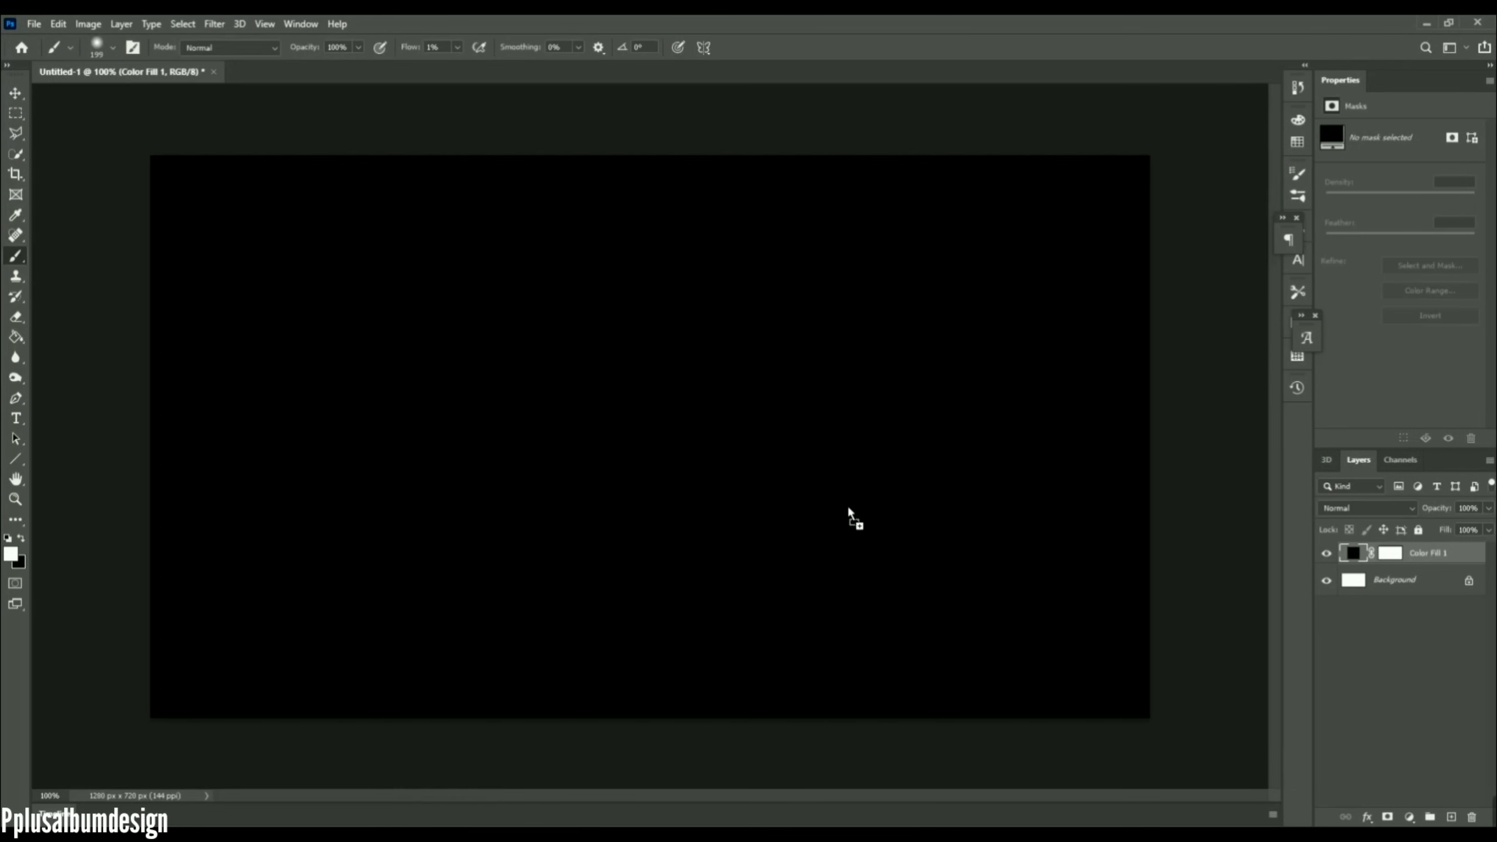
{"action": "left_click_drag", "start_coordinate": [856, 516], "coordinate": [848, 512]}
{"action": "left_click_drag", "start_coordinate": [774, 447], "coordinate": [1112, 460]}
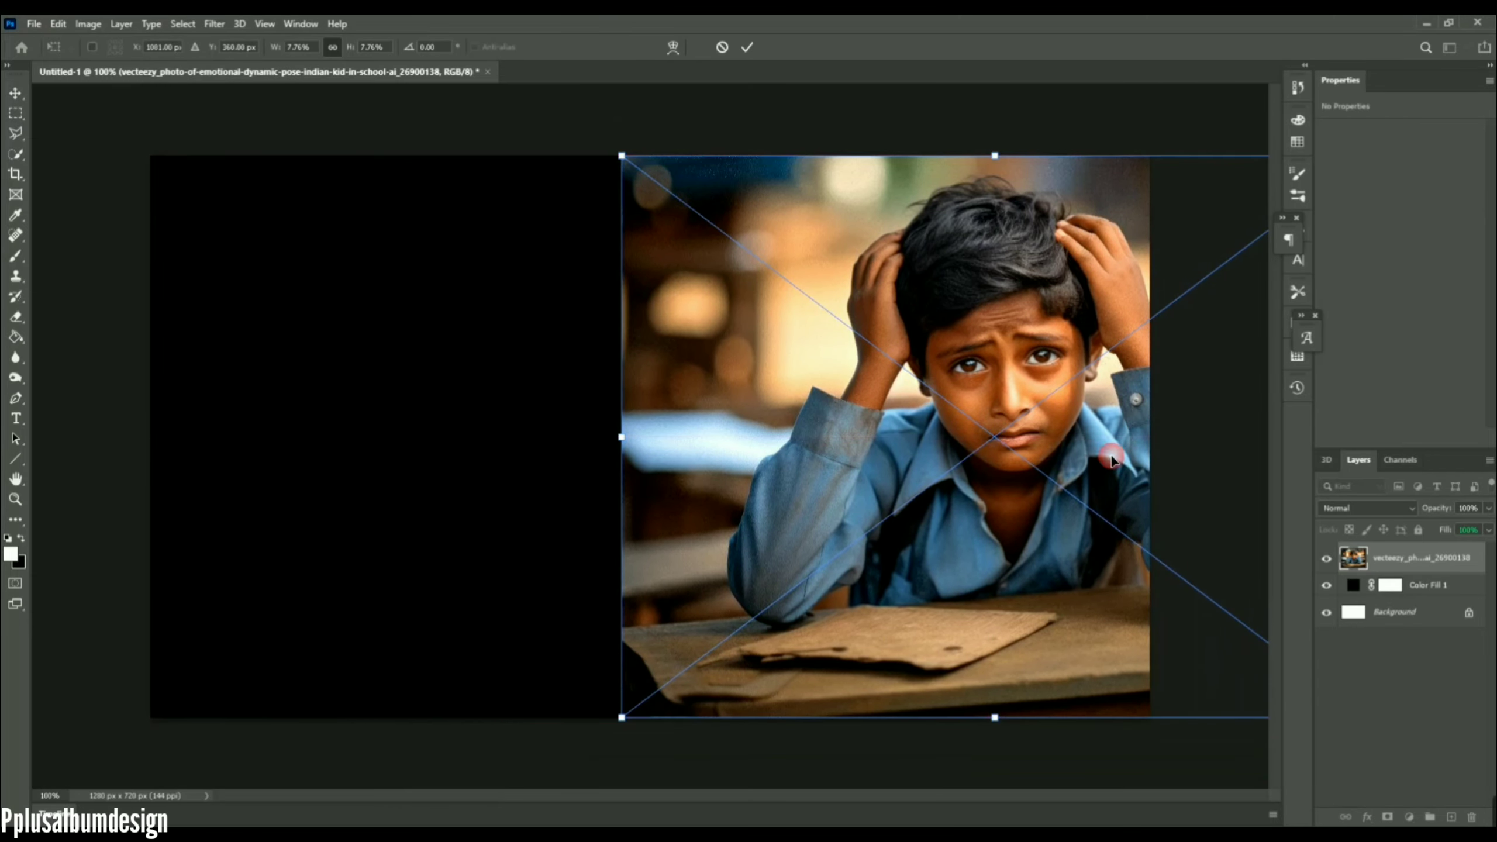
{"action": "left_click_drag", "start_coordinate": [1031, 401], "coordinate": [1043, 396]}
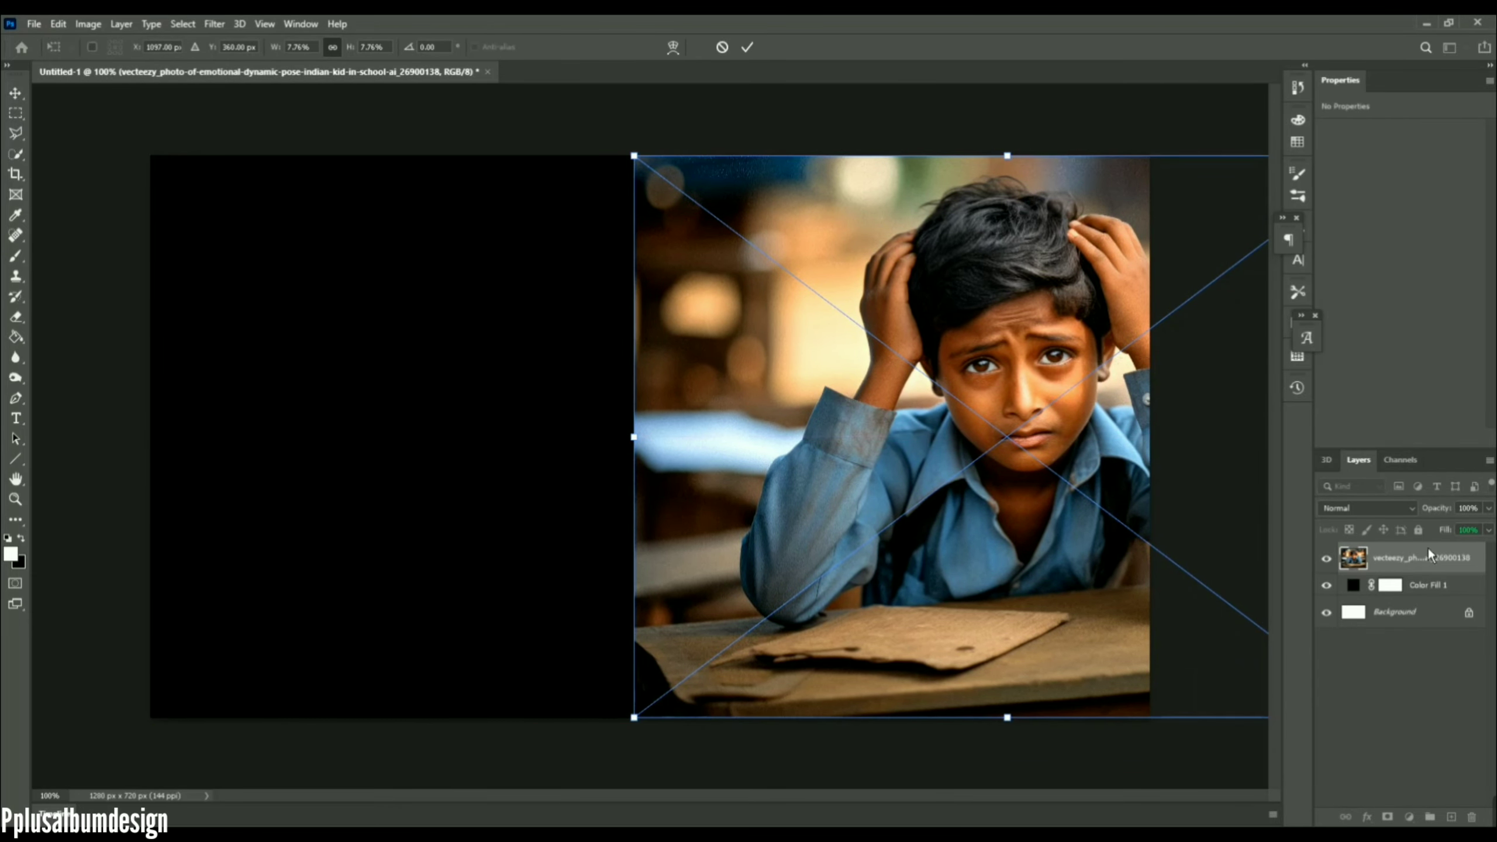
{"action": "key", "text": "Return"}
{"action": "right_click", "coordinate": [1422, 564]}
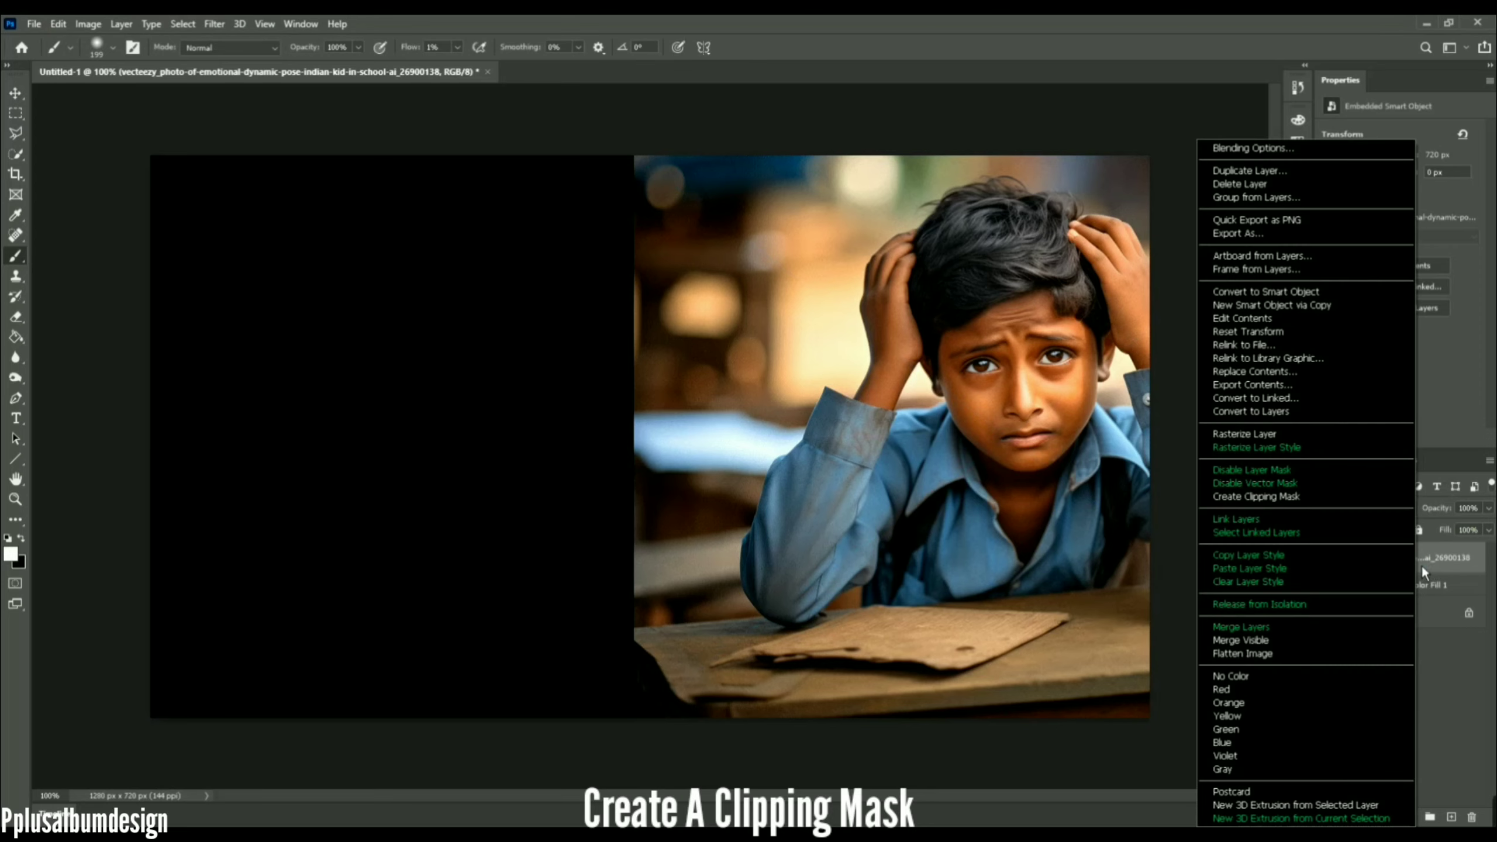
{"action": "left_click", "coordinate": [1314, 503]}
Cool the boy photo with the Camera Raw Filter, setting Temperature to -20 and Tint to +3
{"action": "left_click", "coordinate": [227, 28]}
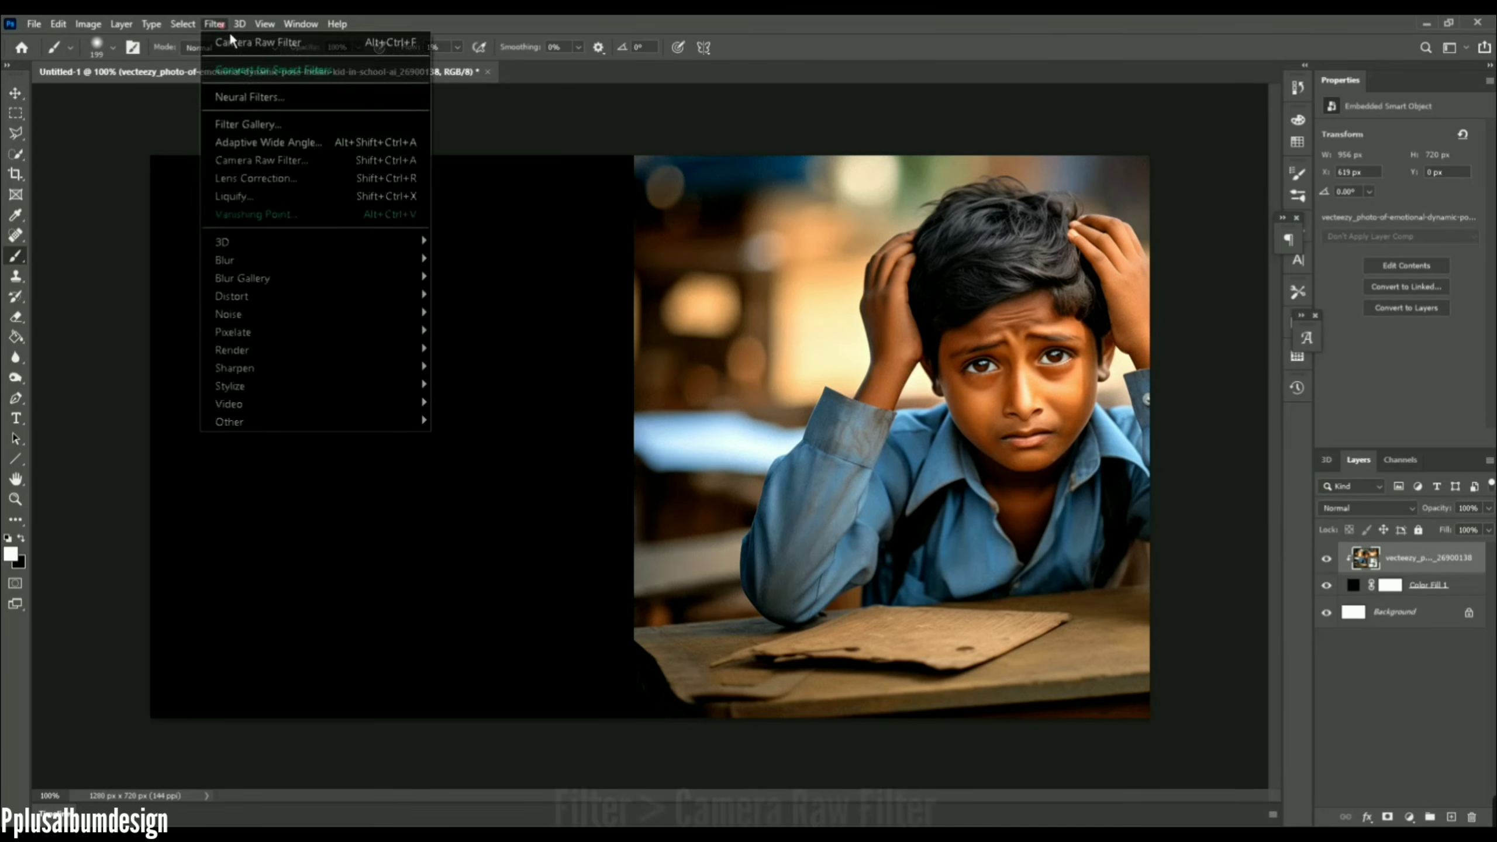
{"action": "left_click", "coordinate": [321, 165]}
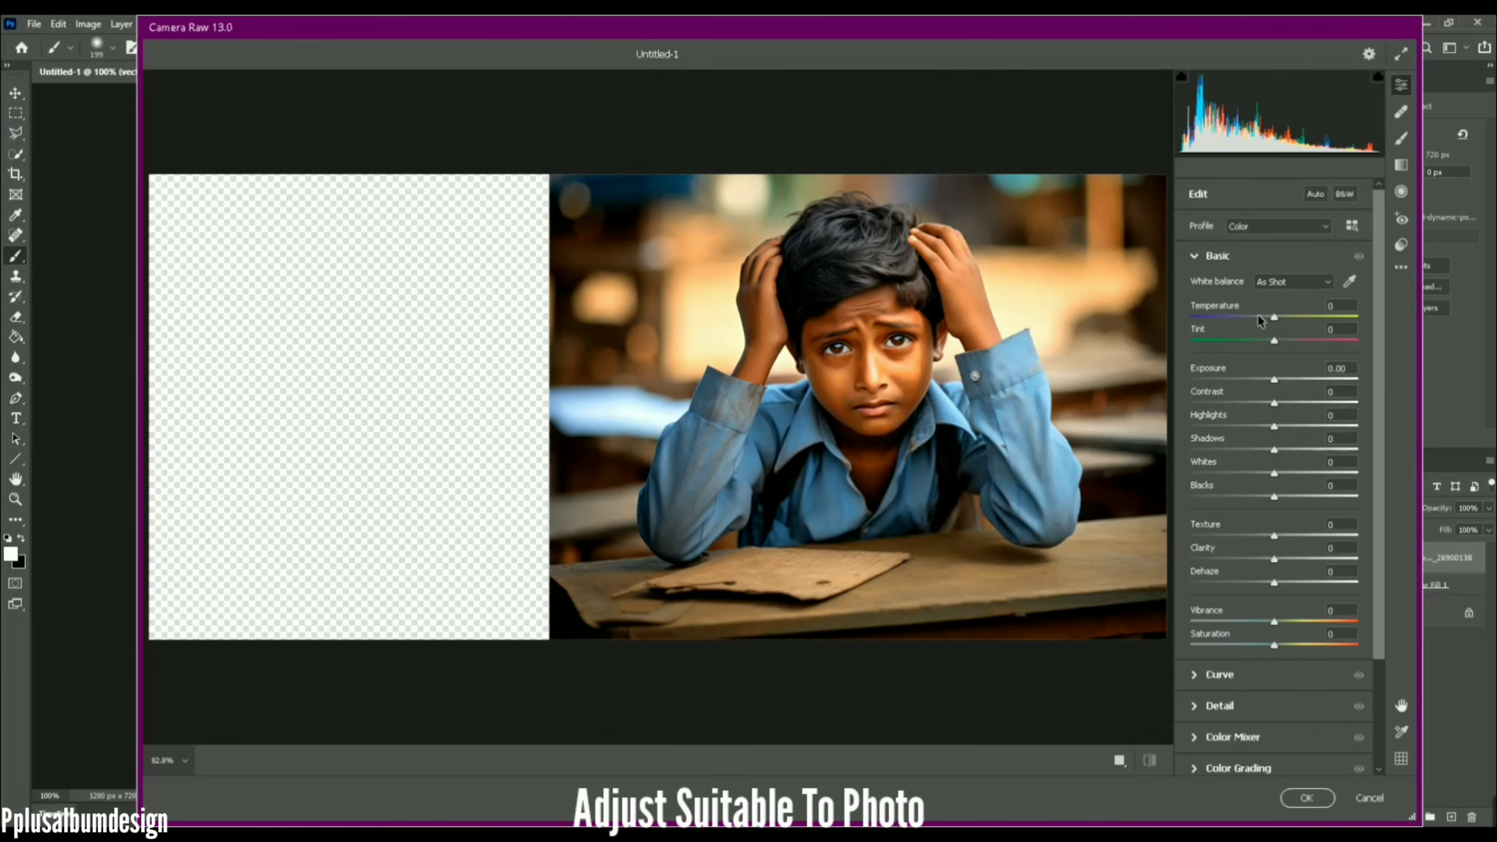
{"action": "left_click", "coordinate": [1257, 317]}
{"action": "left_click", "coordinate": [1288, 340]}
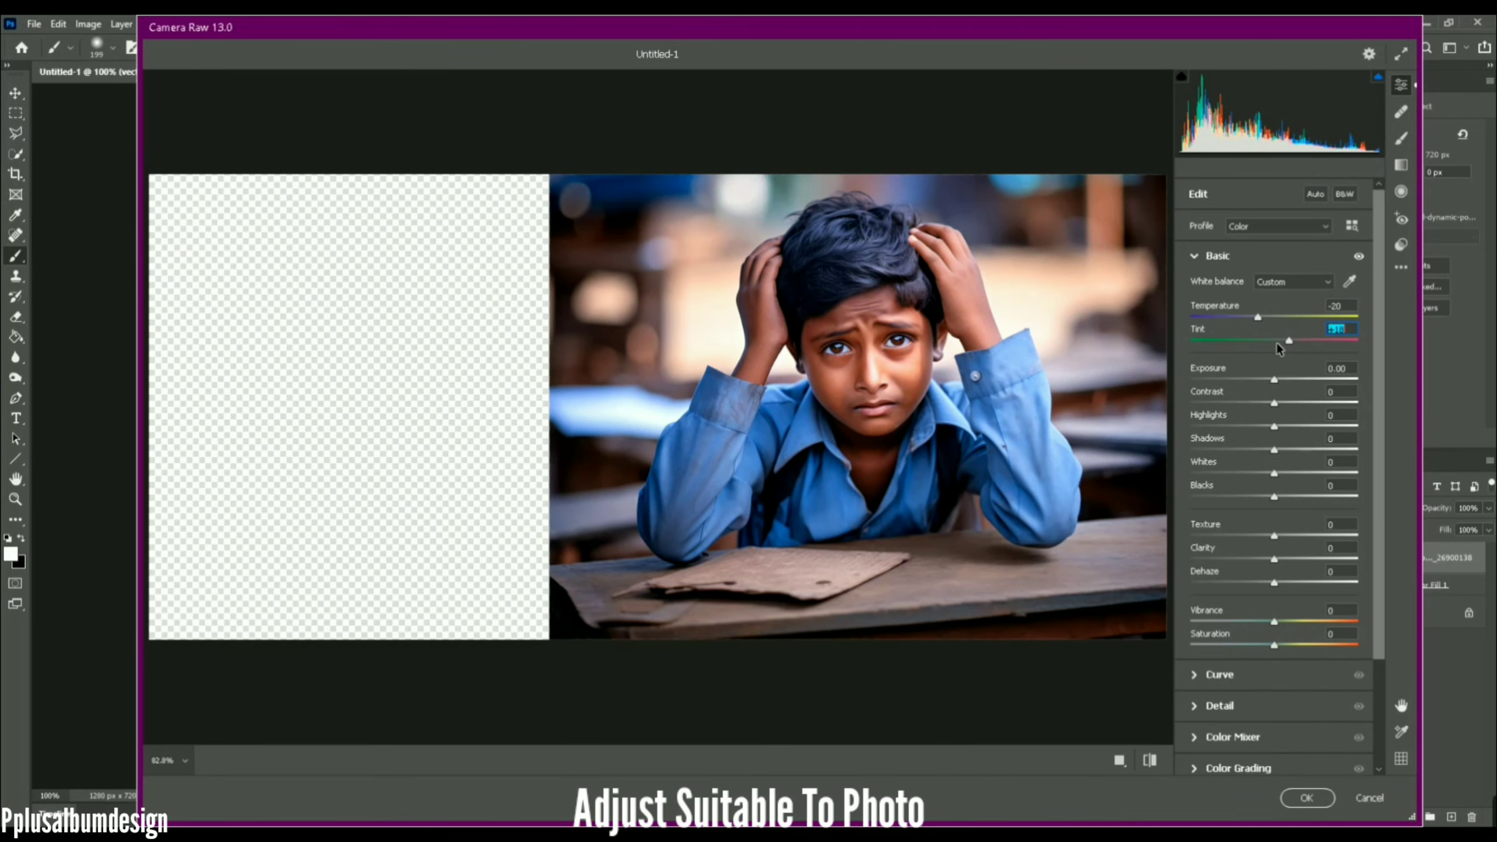
{"action": "left_click", "coordinate": [1276, 341]}
Darken the boy photo with Exposure -0.80, Contrast +33, Highlights -18, Shadows -32 and Whites -31
{"action": "left_click", "coordinate": [1302, 380]}
{"action": "left_click", "coordinate": [1247, 380]}
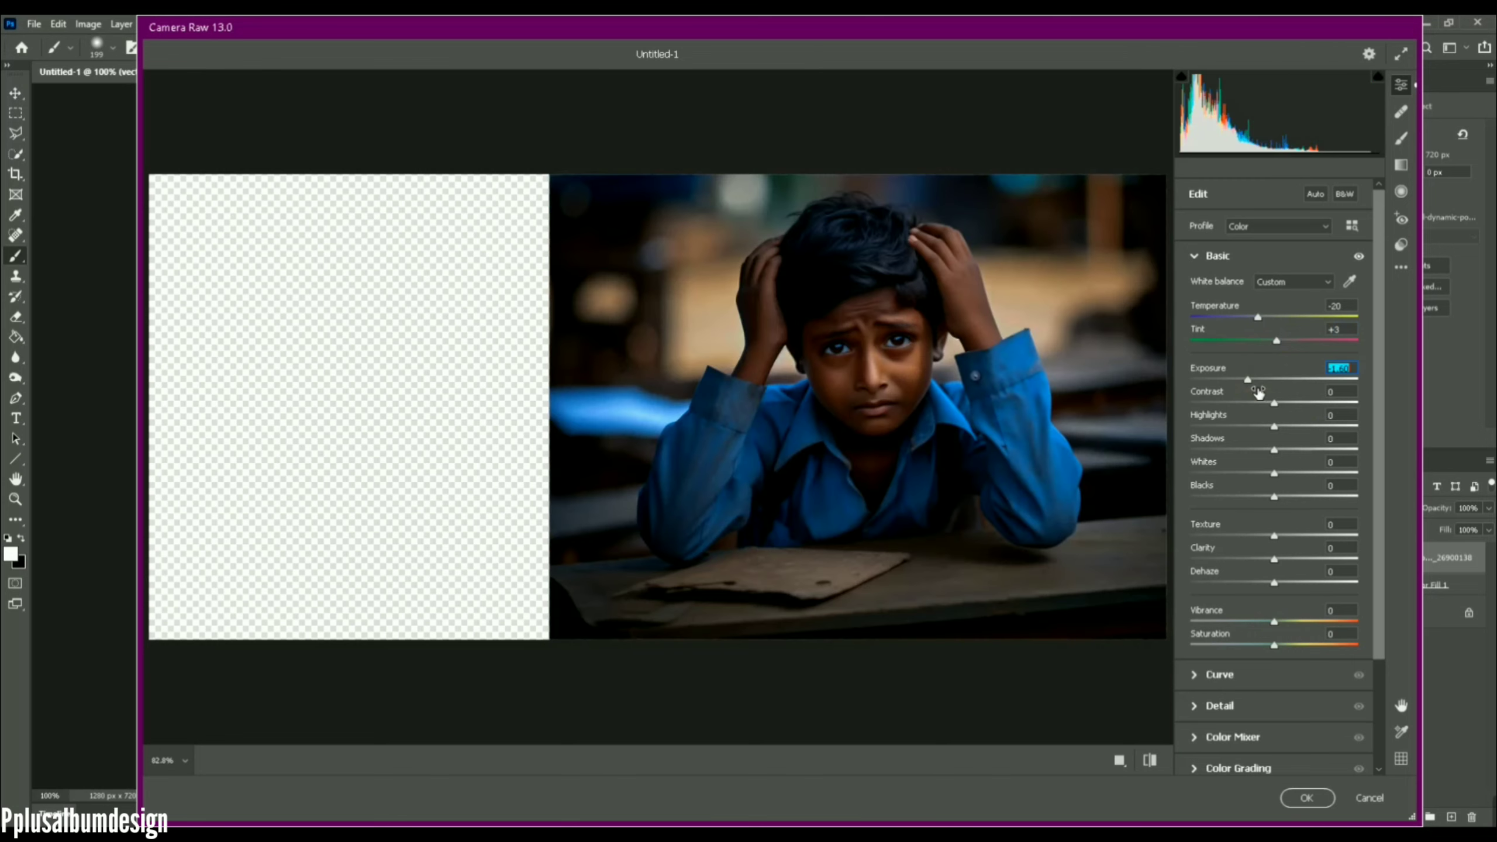
{"action": "left_click", "coordinate": [1261, 380]}
{"action": "left_click", "coordinate": [1302, 403]}
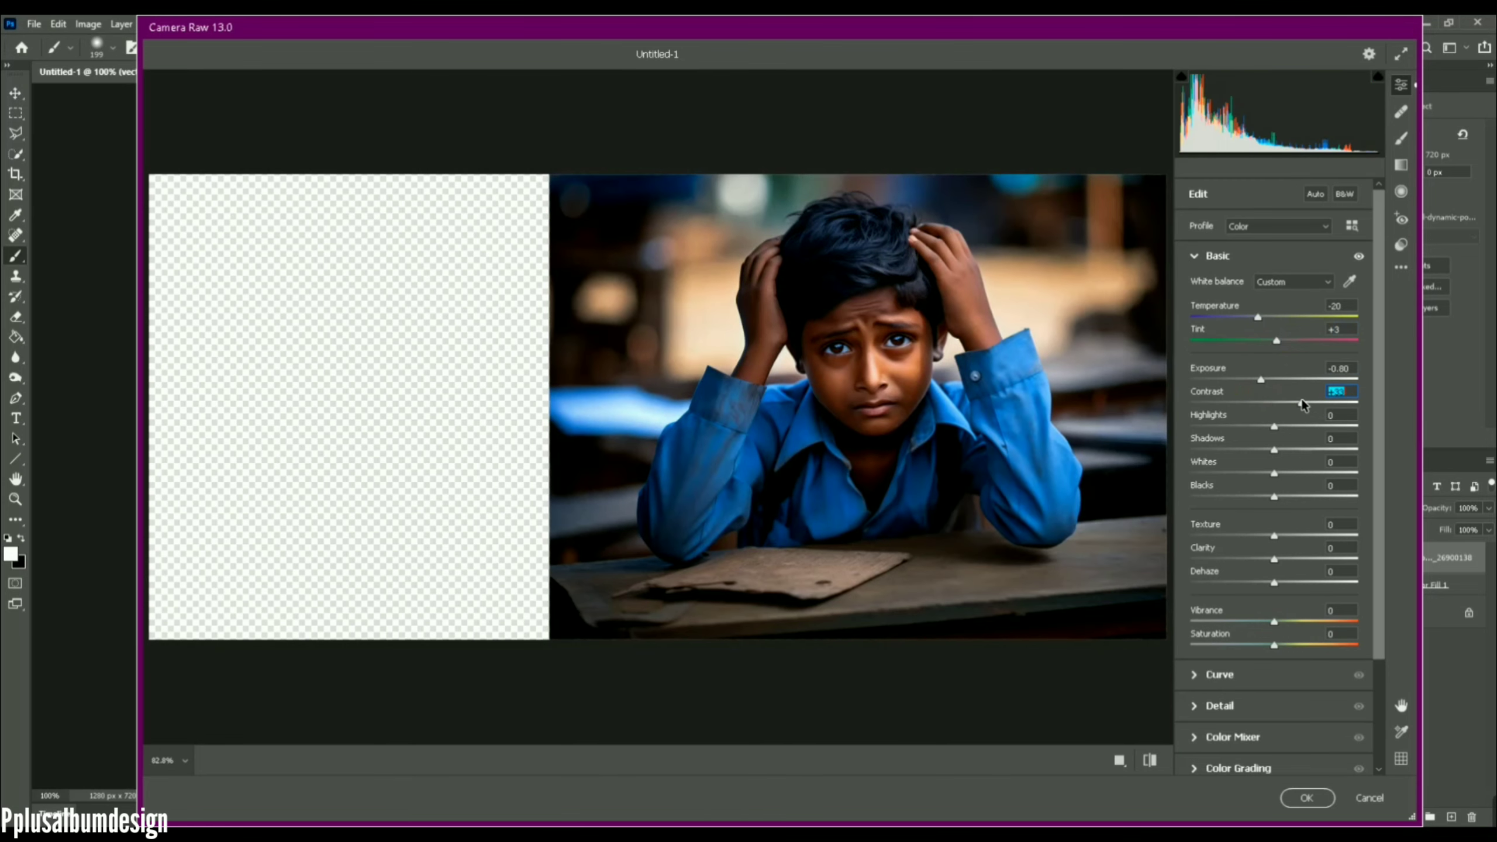
{"action": "left_click", "coordinate": [1259, 425]}
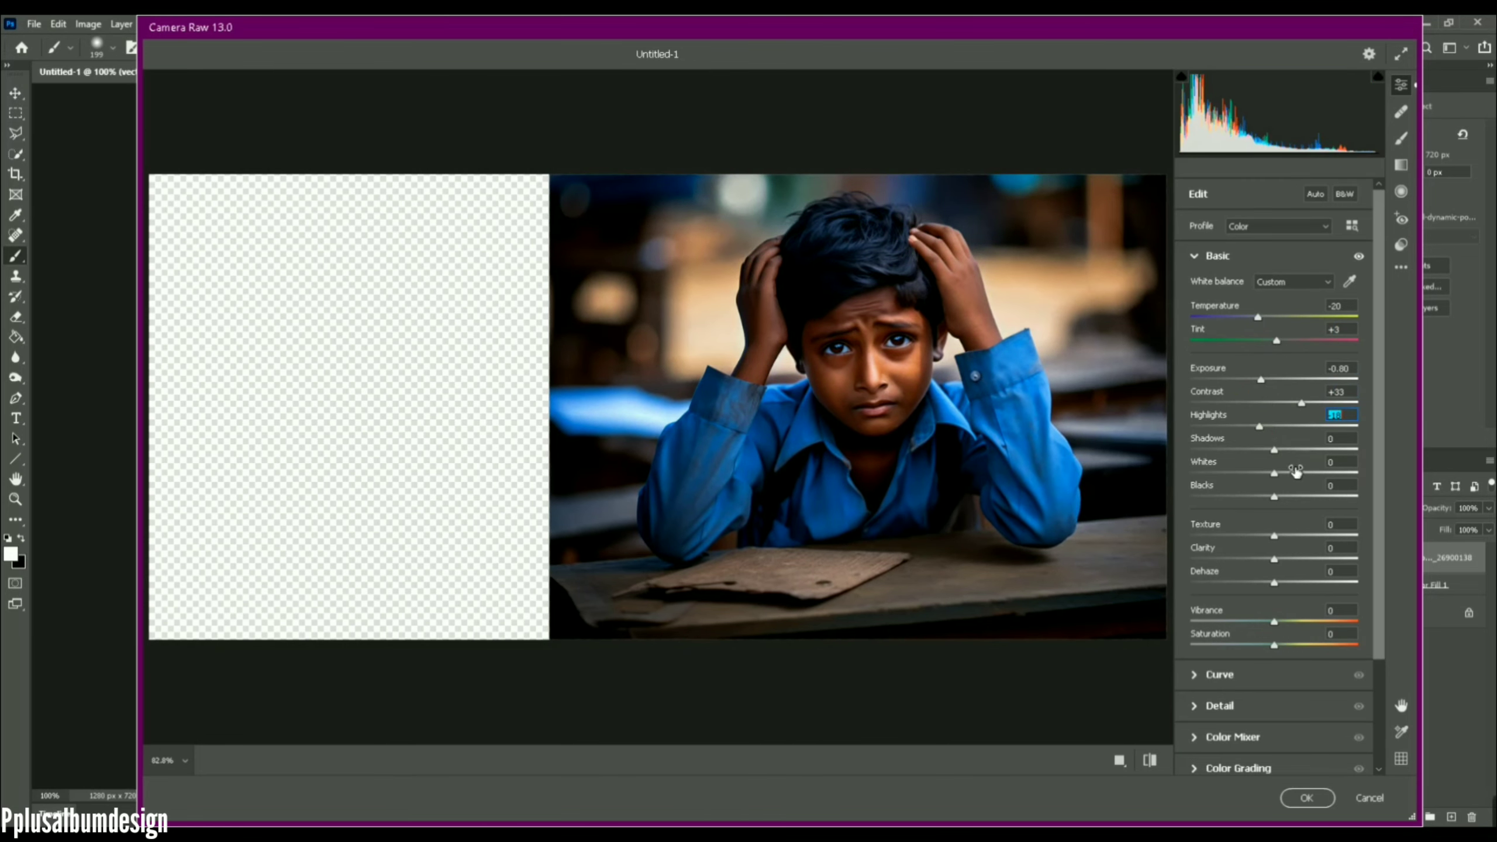
{"action": "left_click", "coordinate": [1248, 450]}
{"action": "left_click", "coordinate": [1249, 473]}
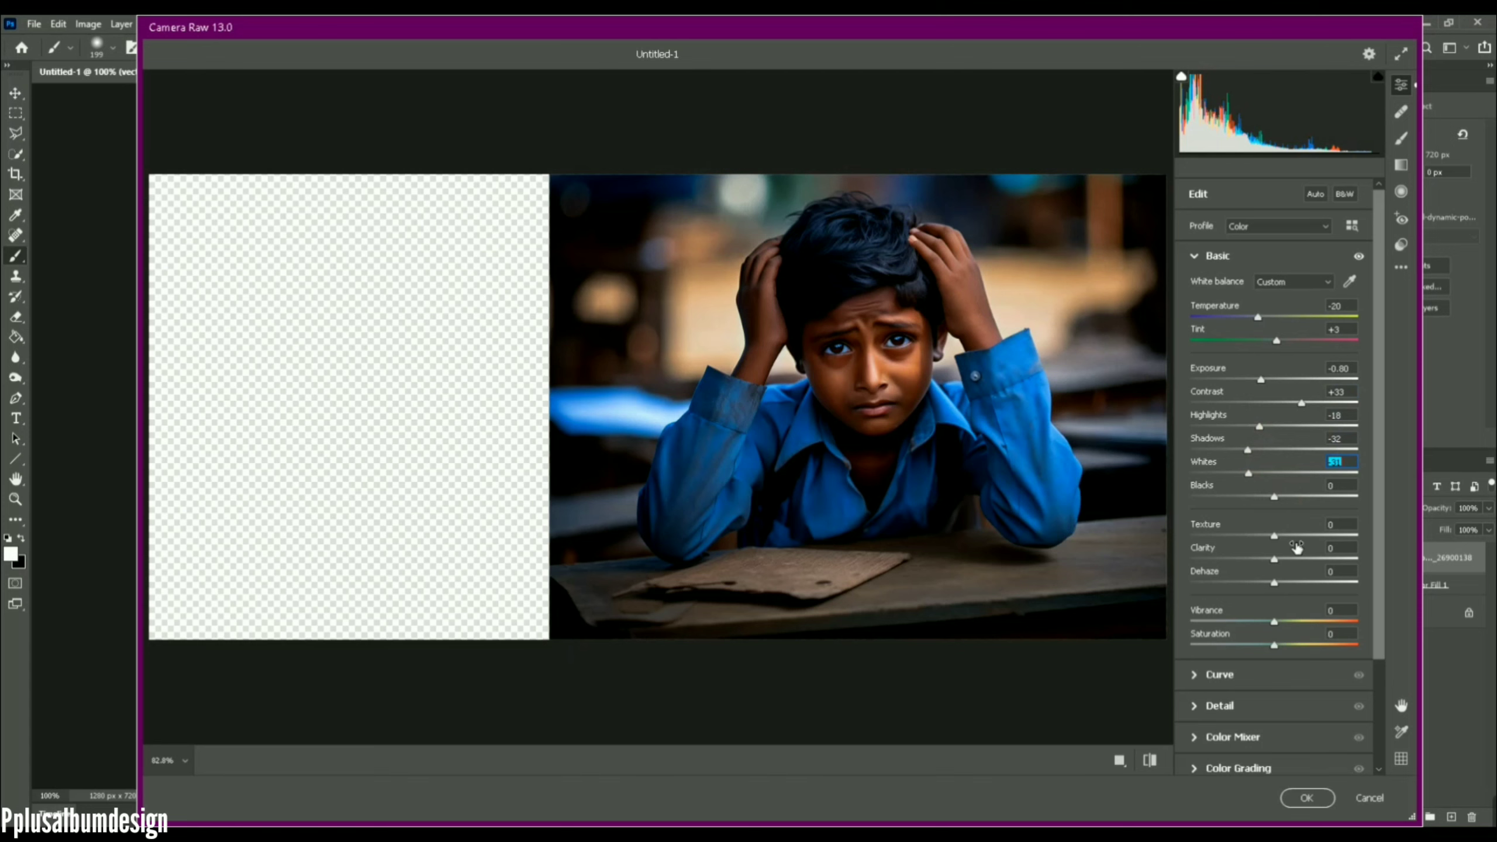
Set Texture to +19, Clarity to +28 and Dehaze to about +30, and apply the Camera Raw adjustments
{"action": "left_click", "coordinate": [1290, 536]}
{"action": "left_click", "coordinate": [1296, 559]}
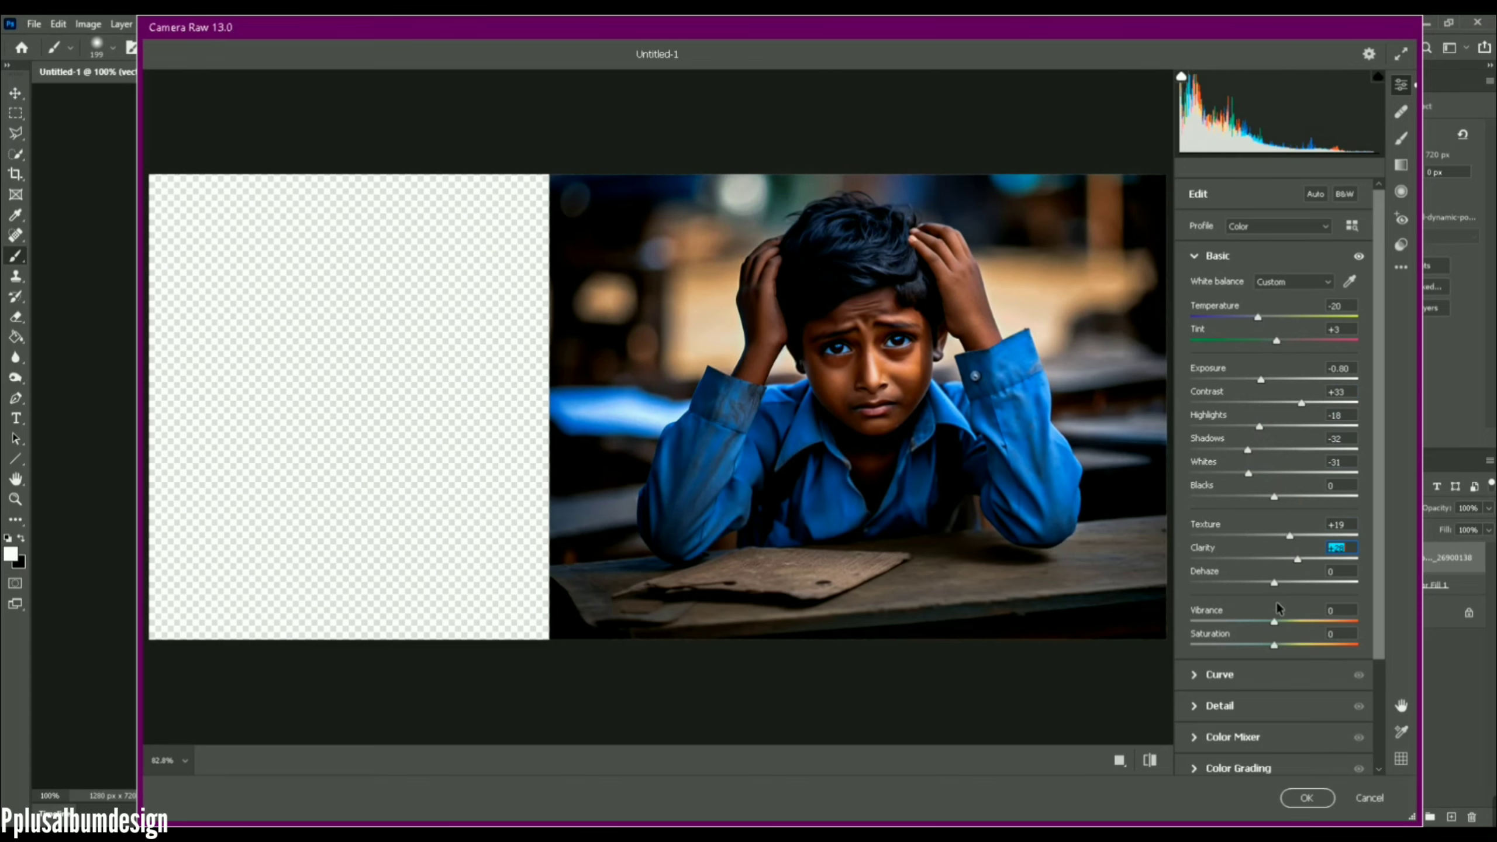
{"action": "left_click", "coordinate": [1246, 582]}
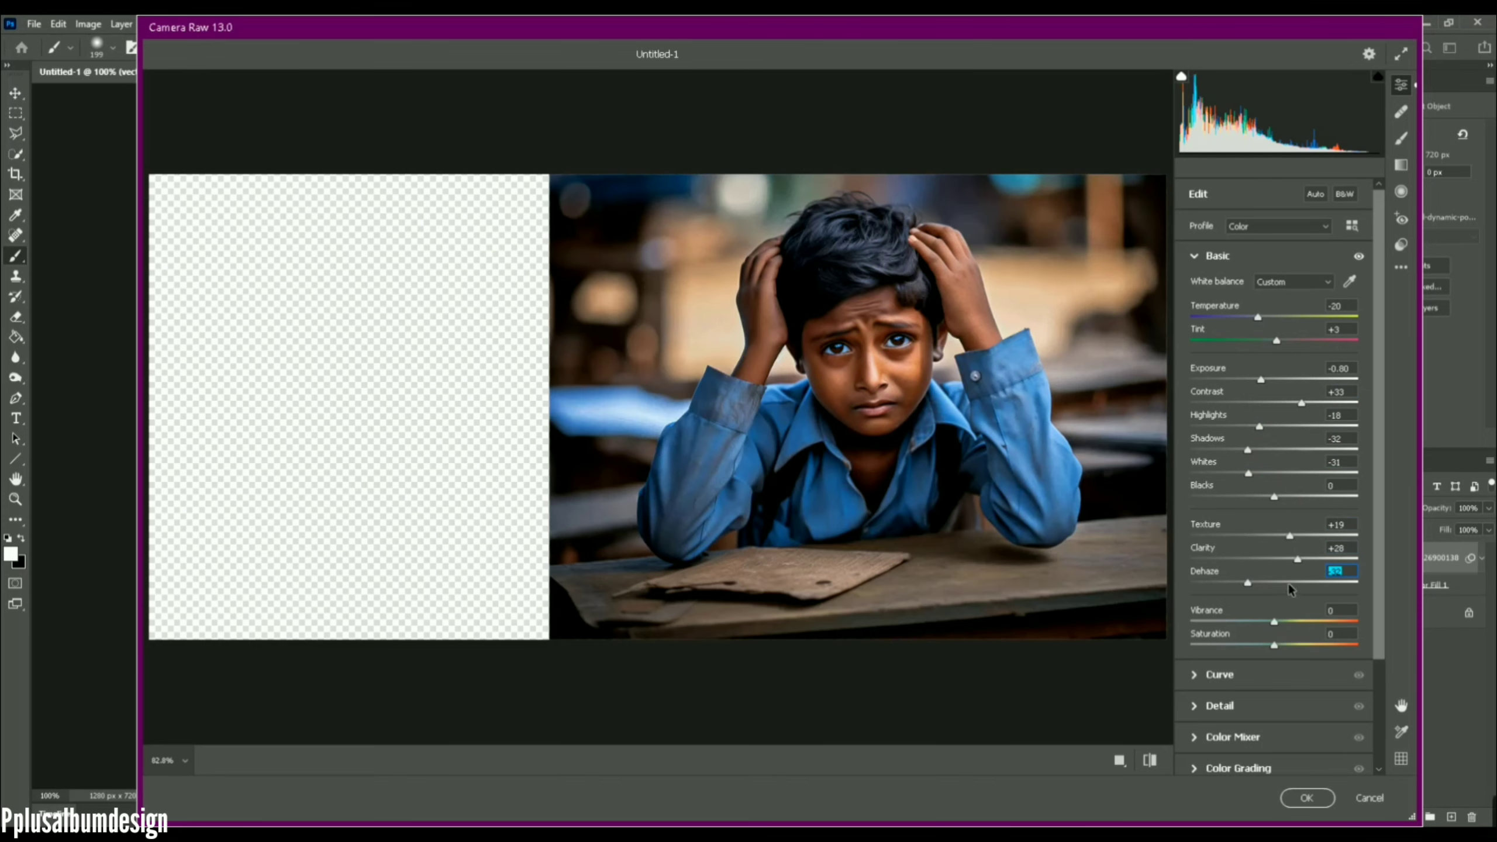
{"action": "left_click", "coordinate": [1286, 583]}
{"action": "left_click", "coordinate": [1299, 582]}
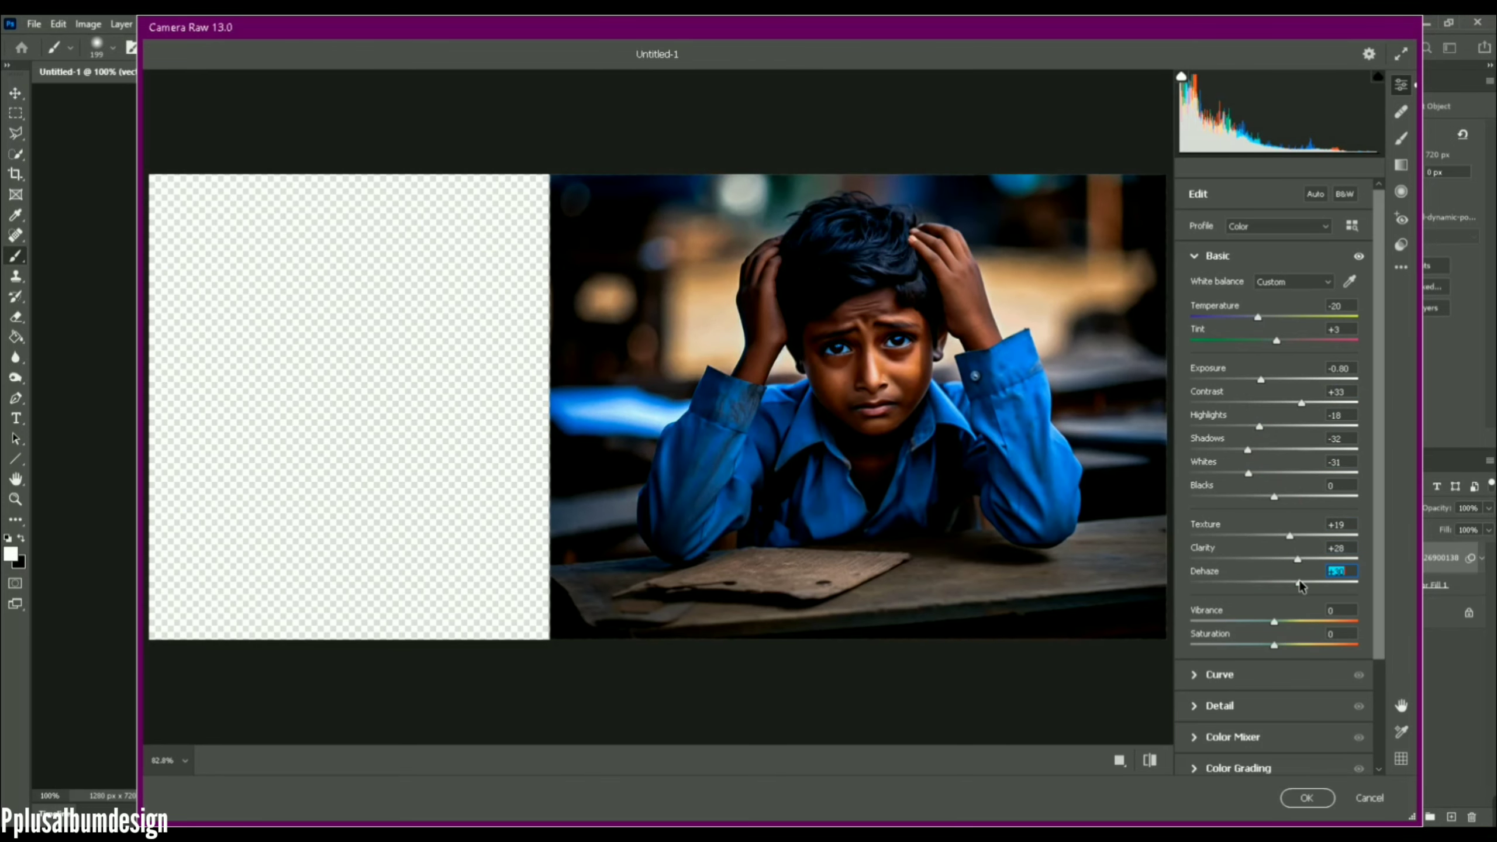
{"action": "left_click", "coordinate": [1306, 798]}
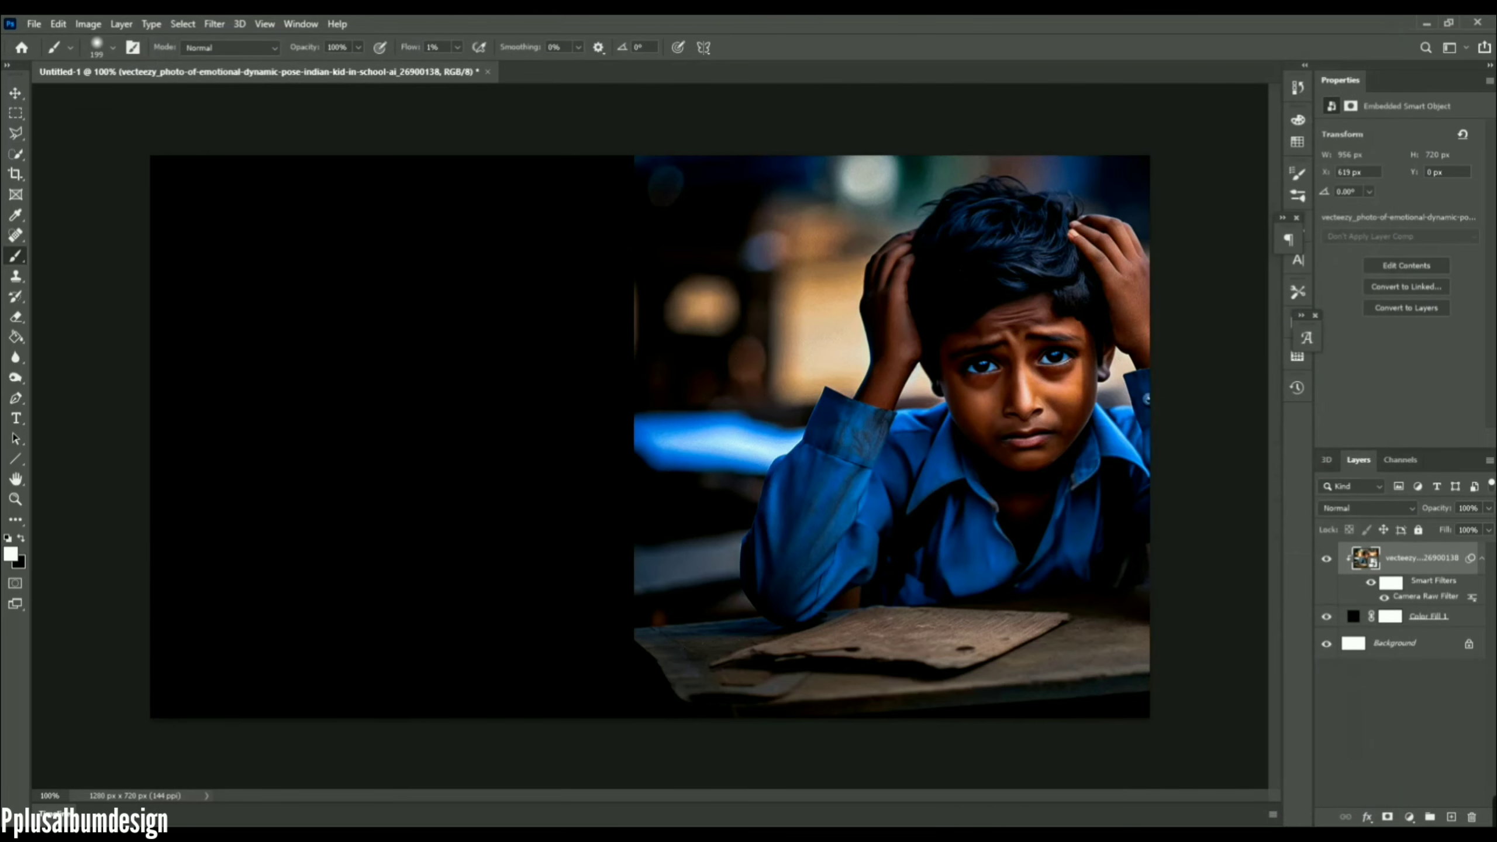
Place the torn-paper image Picsart_24-07-20_14-46-18-281 from the saqlin folder, rotated about -32°, with its tear running down beside the boy
{"action": "mouse_move", "coordinate": [511, 835]}
{"action": "left_click", "coordinate": [589, 805]}
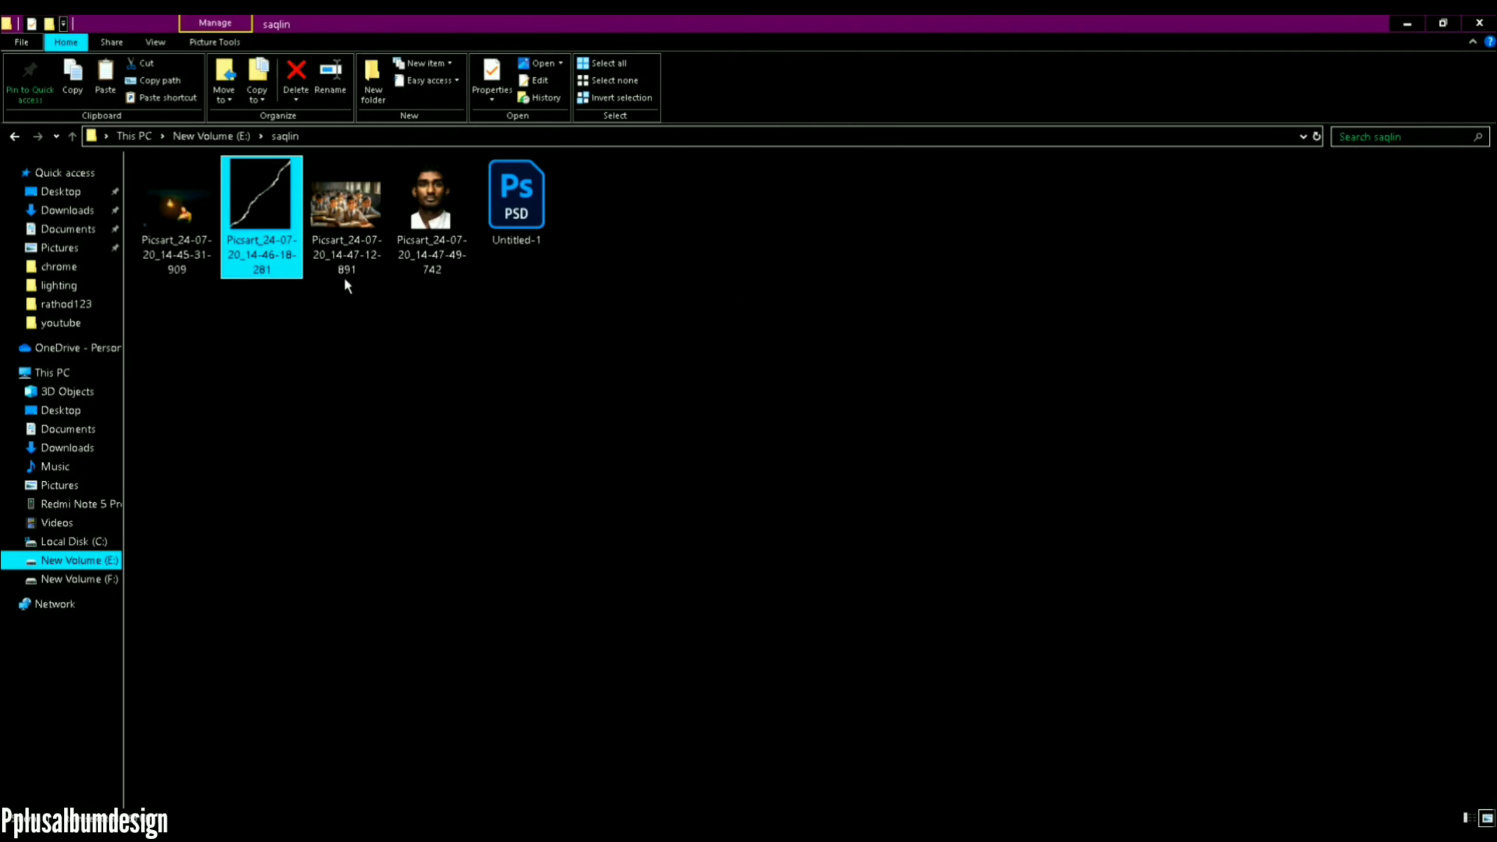
{"action": "left_click_drag", "start_coordinate": [265, 268], "coordinate": [639, 673]}
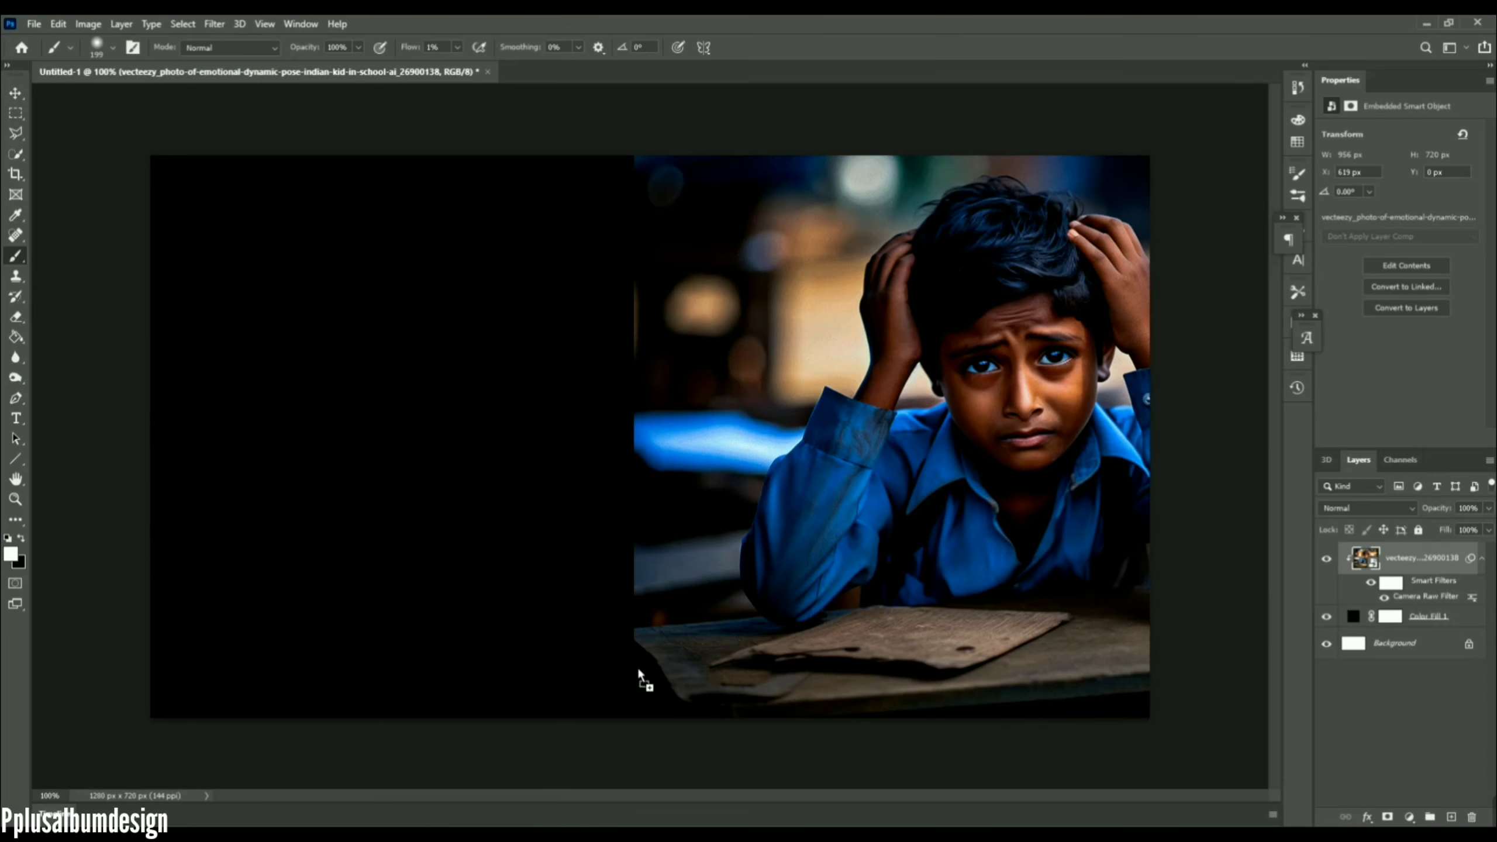
{"action": "left_click_drag", "start_coordinate": [699, 464], "coordinate": [701, 465]}
{"action": "left_click_drag", "start_coordinate": [922, 152], "coordinate": [707, 41]}
{"action": "left_click_drag", "start_coordinate": [757, 239], "coordinate": [844, 368]}
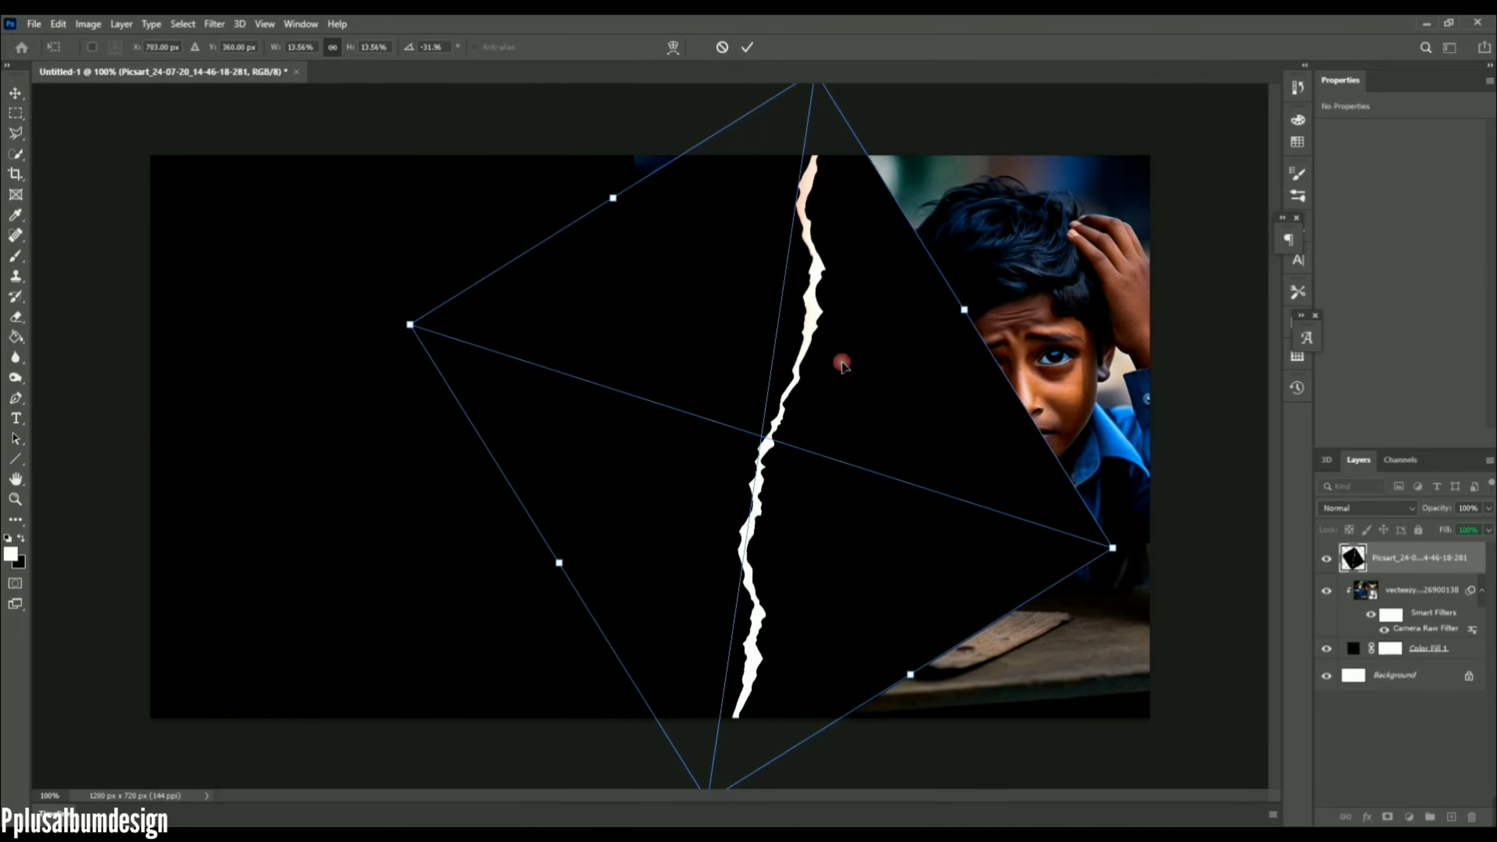
{"action": "left_click", "coordinate": [1408, 558]}
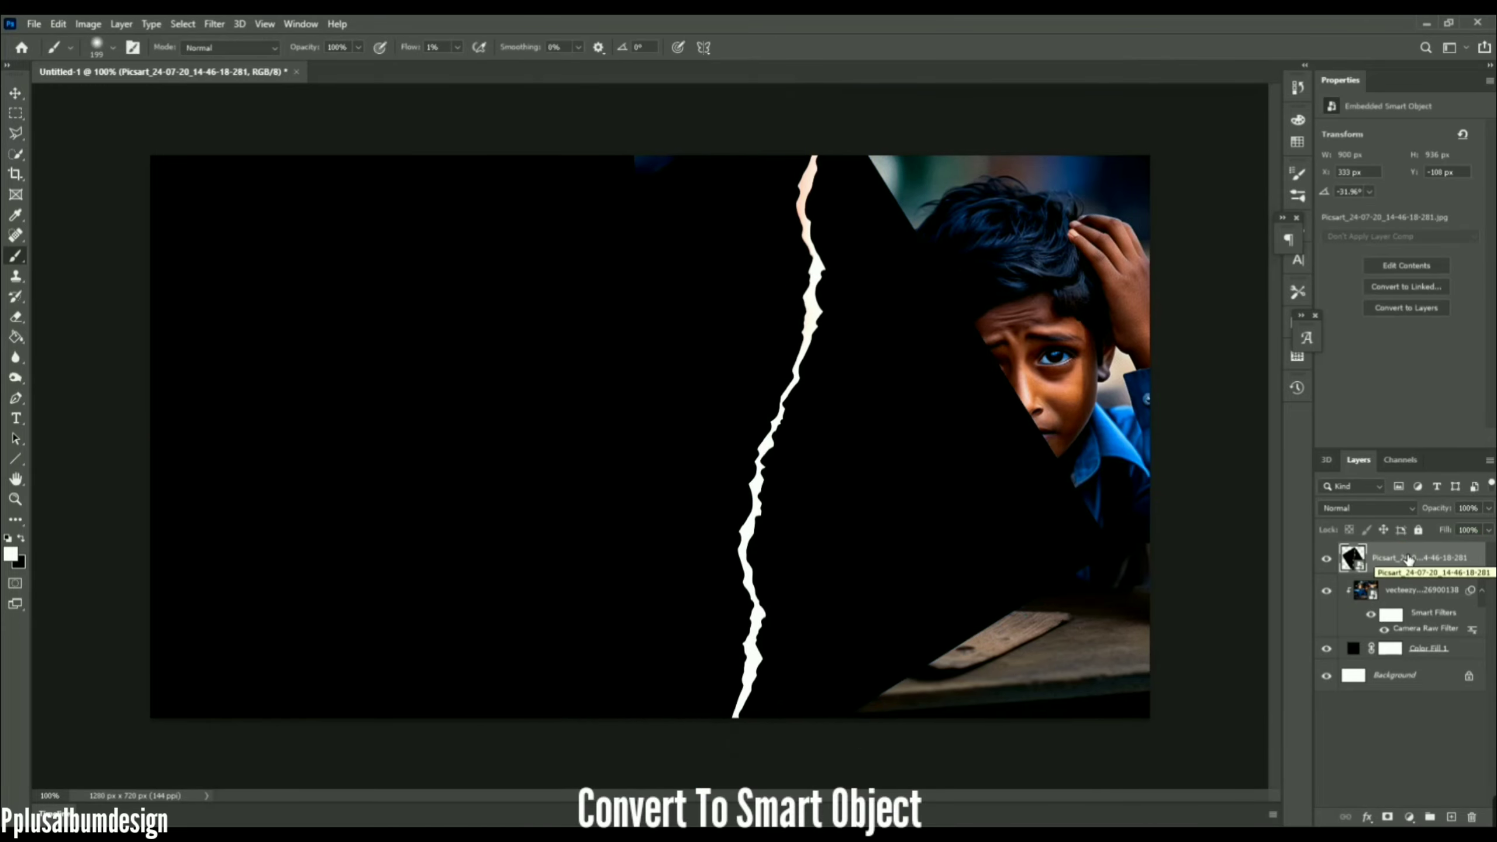
Mask the torn-paper layer to a quick selection of its white tear line and clip it to the layers below
{"action": "right_click", "coordinate": [1408, 559]}
{"action": "left_click", "coordinate": [1417, 559]}
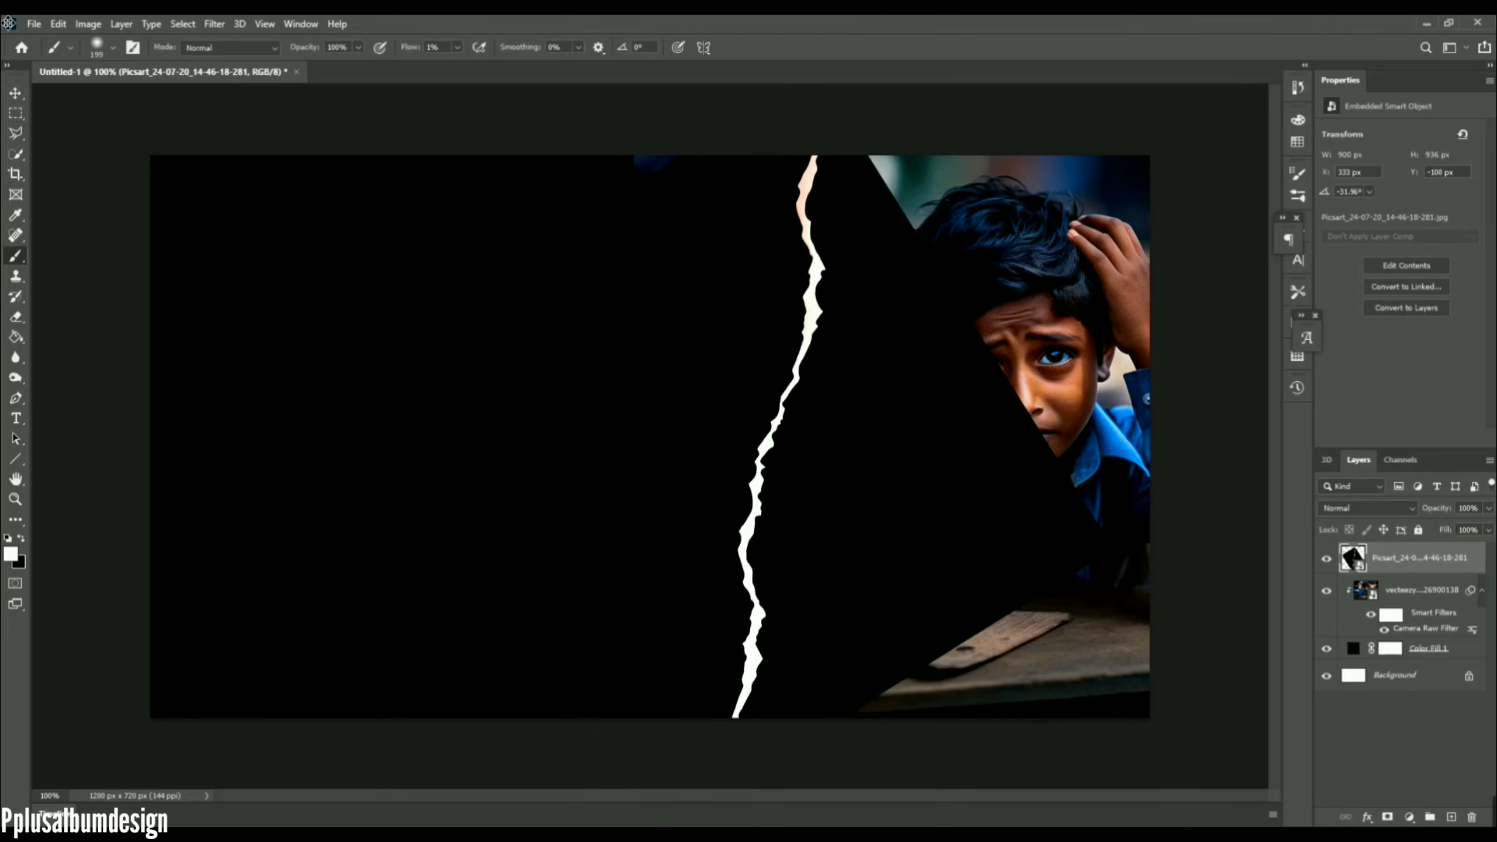
{"action": "left_click", "coordinate": [15, 154]}
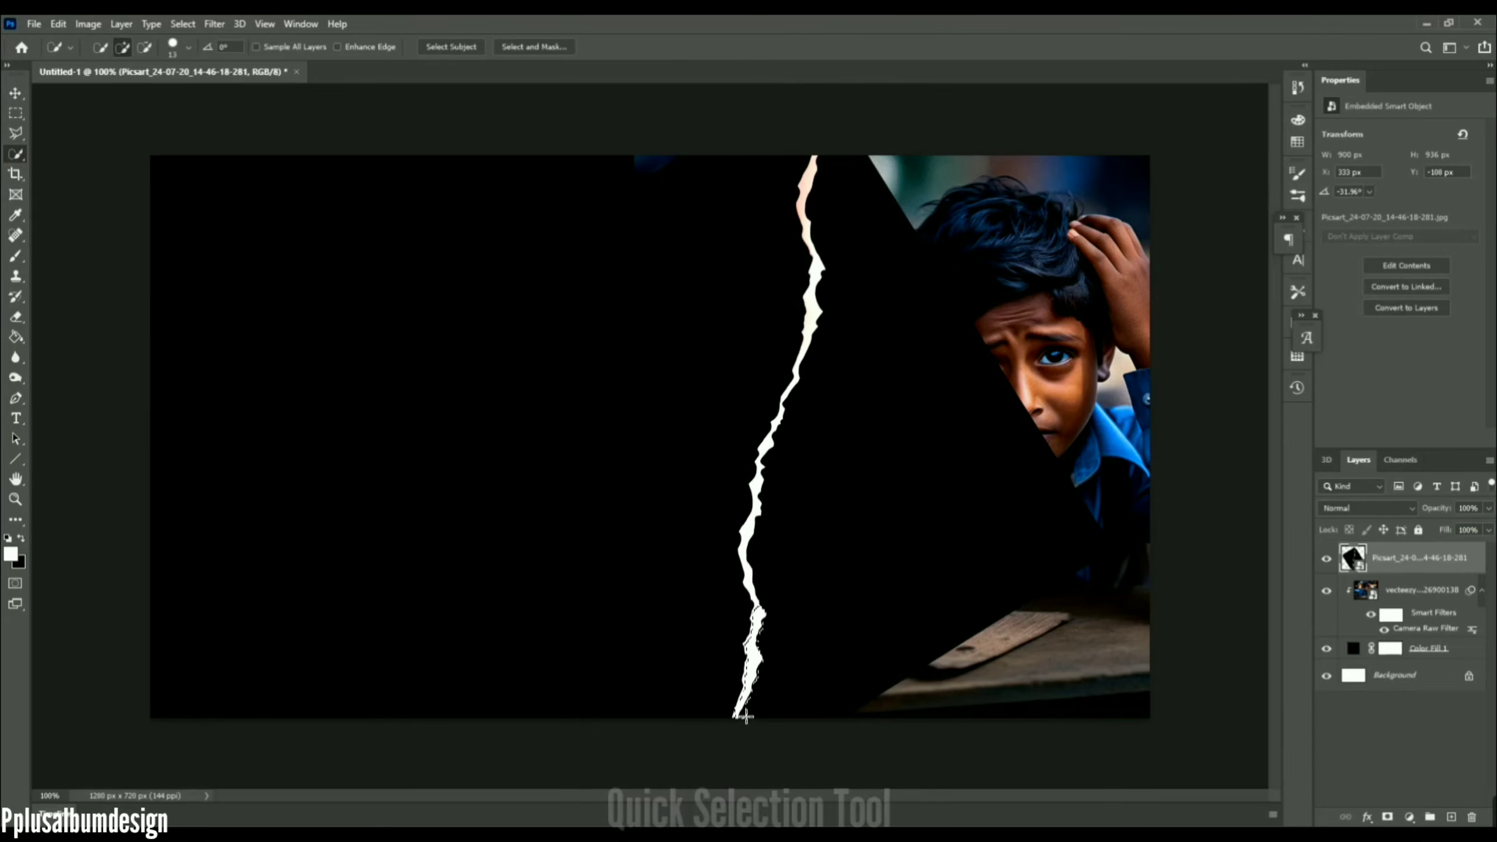
{"action": "mouse_move", "coordinate": [744, 707]}
{"action": "left_mouse_down"}
{"action": "mouse_move", "coordinate": [760, 607]}
{"action": "mouse_move", "coordinate": [746, 555]}
{"action": "mouse_move", "coordinate": [808, 333]}
{"action": "left_mouse_up"}
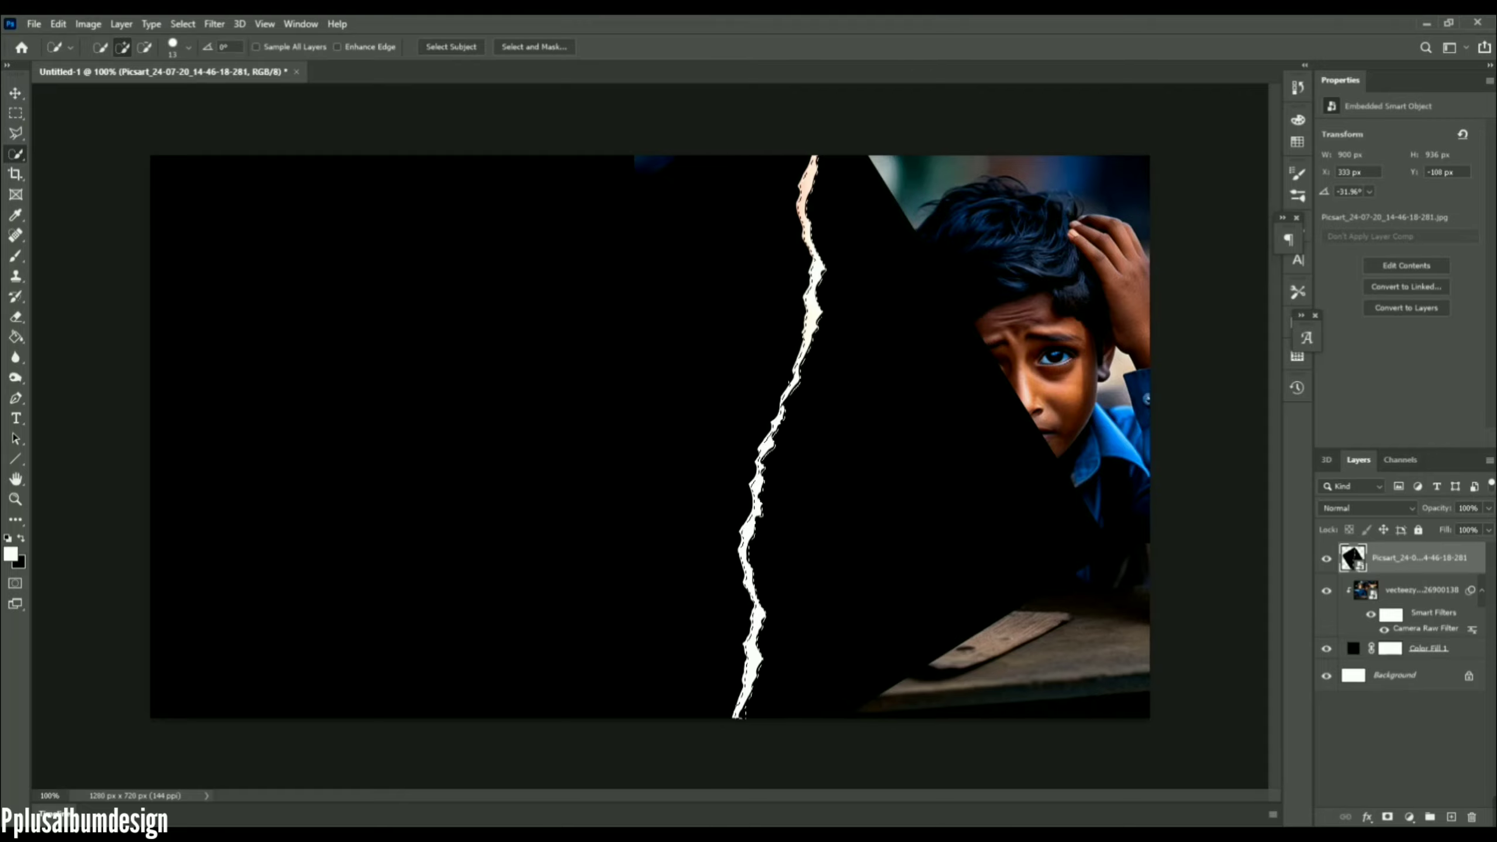
{"action": "right_click", "coordinate": [1400, 572]}
{"action": "left_click", "coordinate": [1417, 563]}
{"action": "left_click", "coordinate": [1388, 818]}
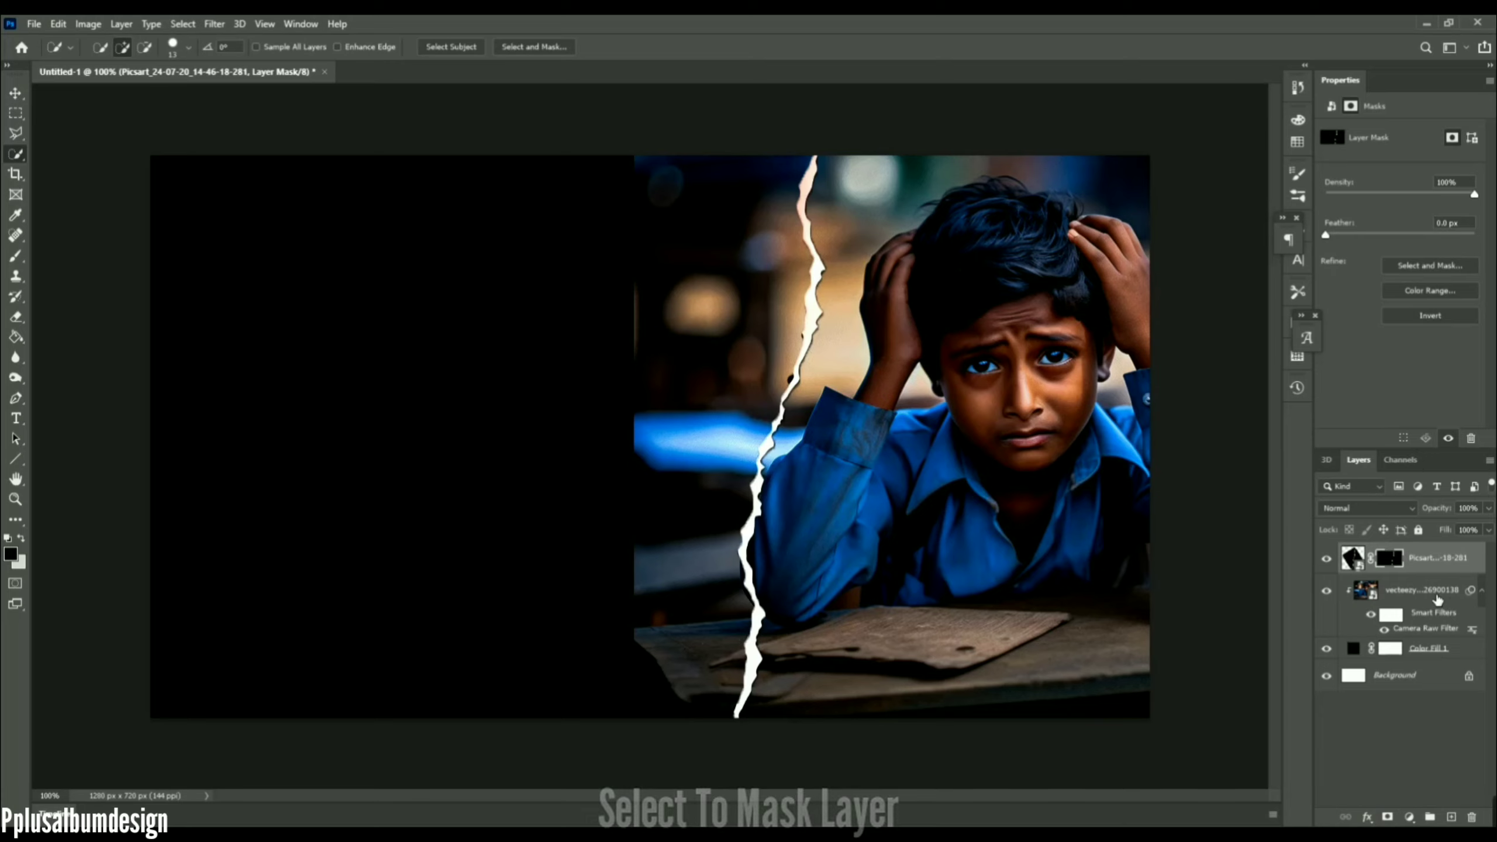
{"action": "right_click", "coordinate": [1431, 569]}
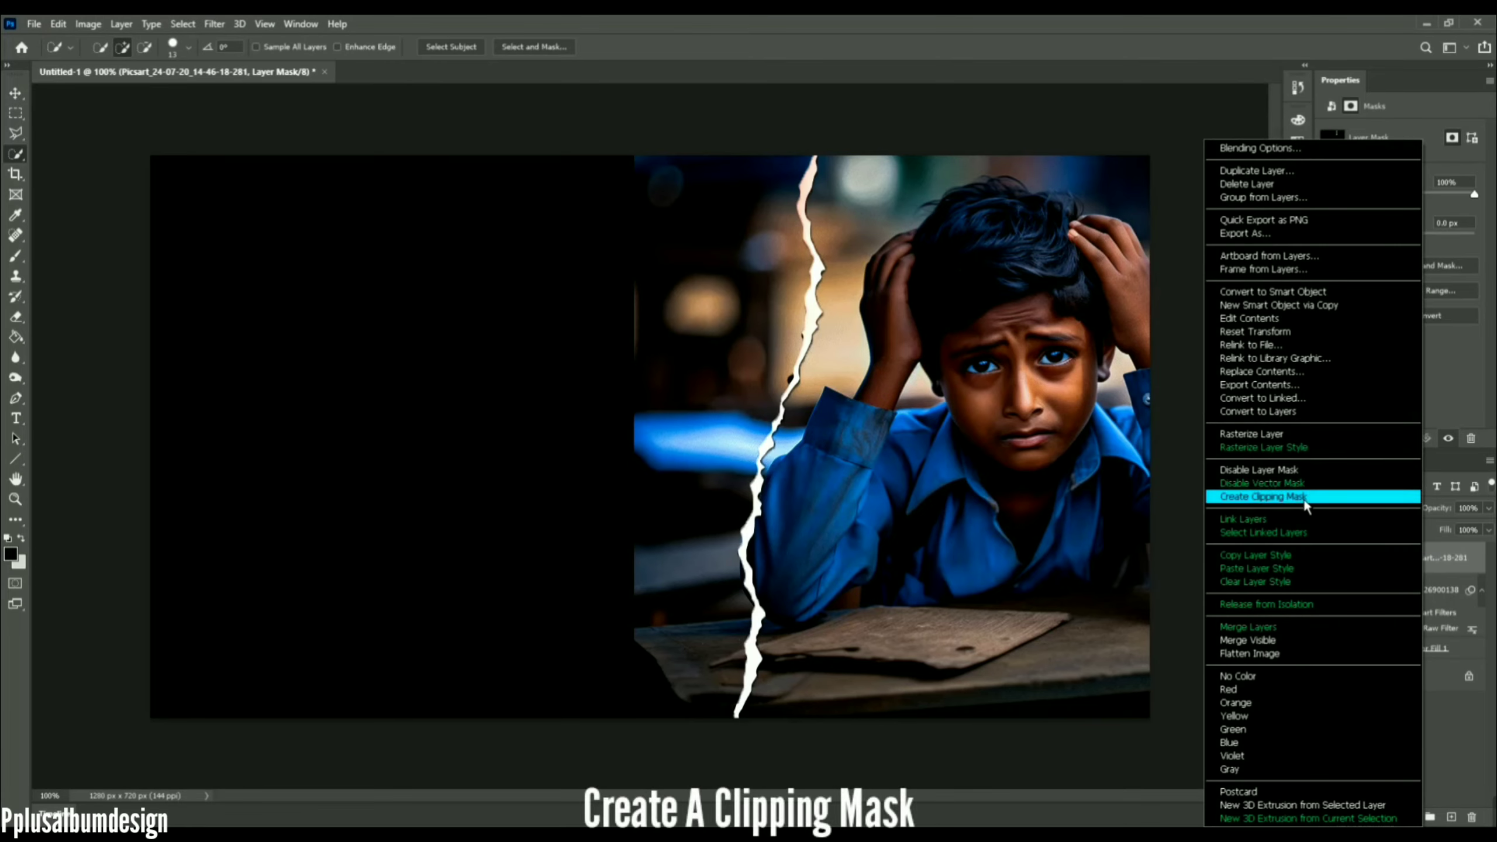
{"action": "left_click", "coordinate": [1303, 497]}
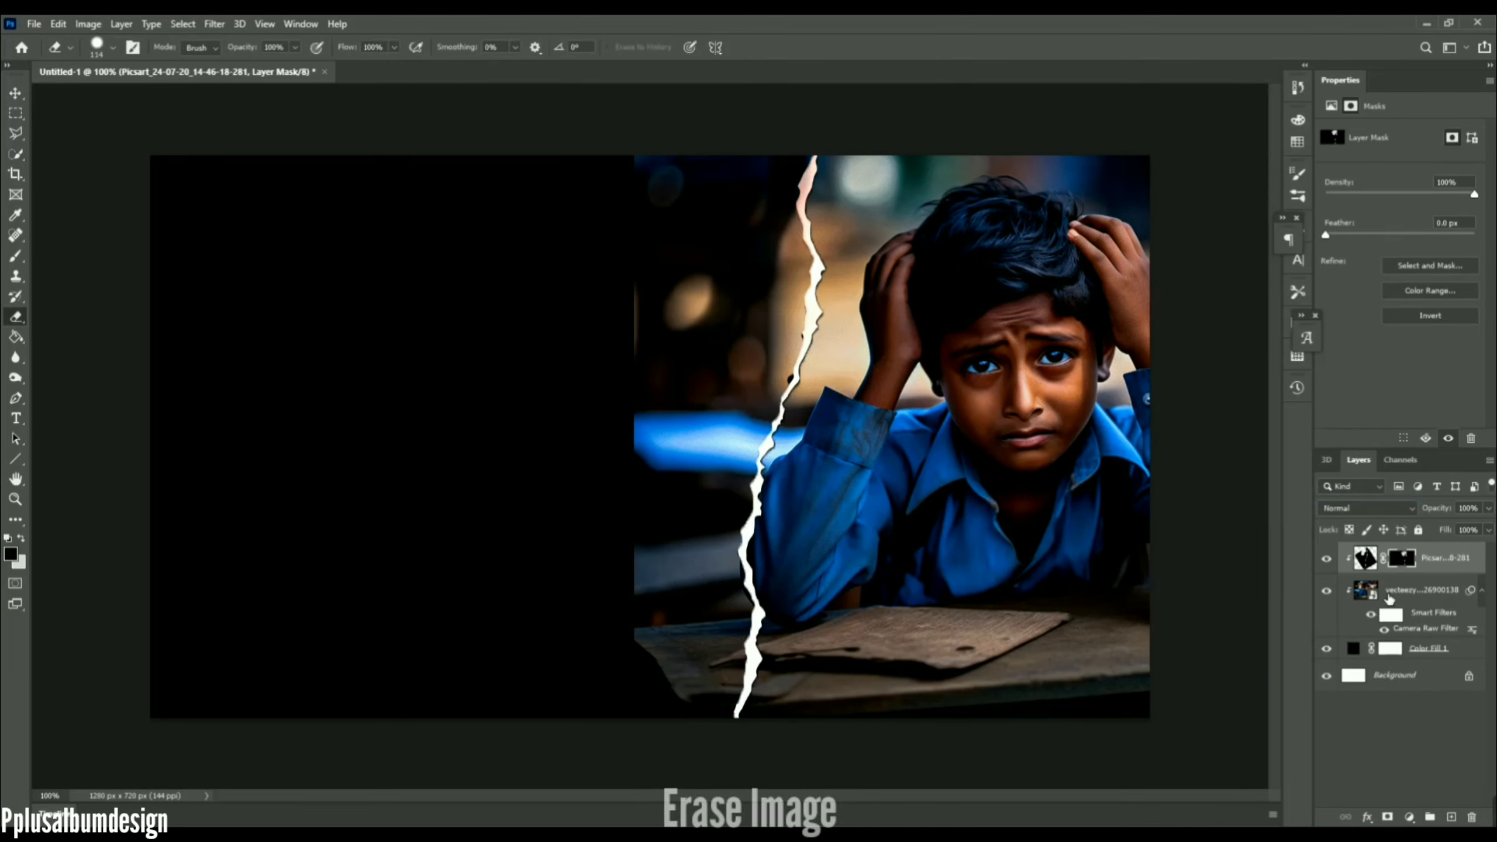
Rasterize the boy photo layer and erase its upper background to the left of the white tear line
{"action": "left_click", "coordinate": [1420, 589]}
{"action": "key", "text": "e"}
{"action": "key", "text": "x"}
{"action": "left_click", "coordinate": [655, 159]}
{"action": "left_click", "coordinate": [713, 331]}
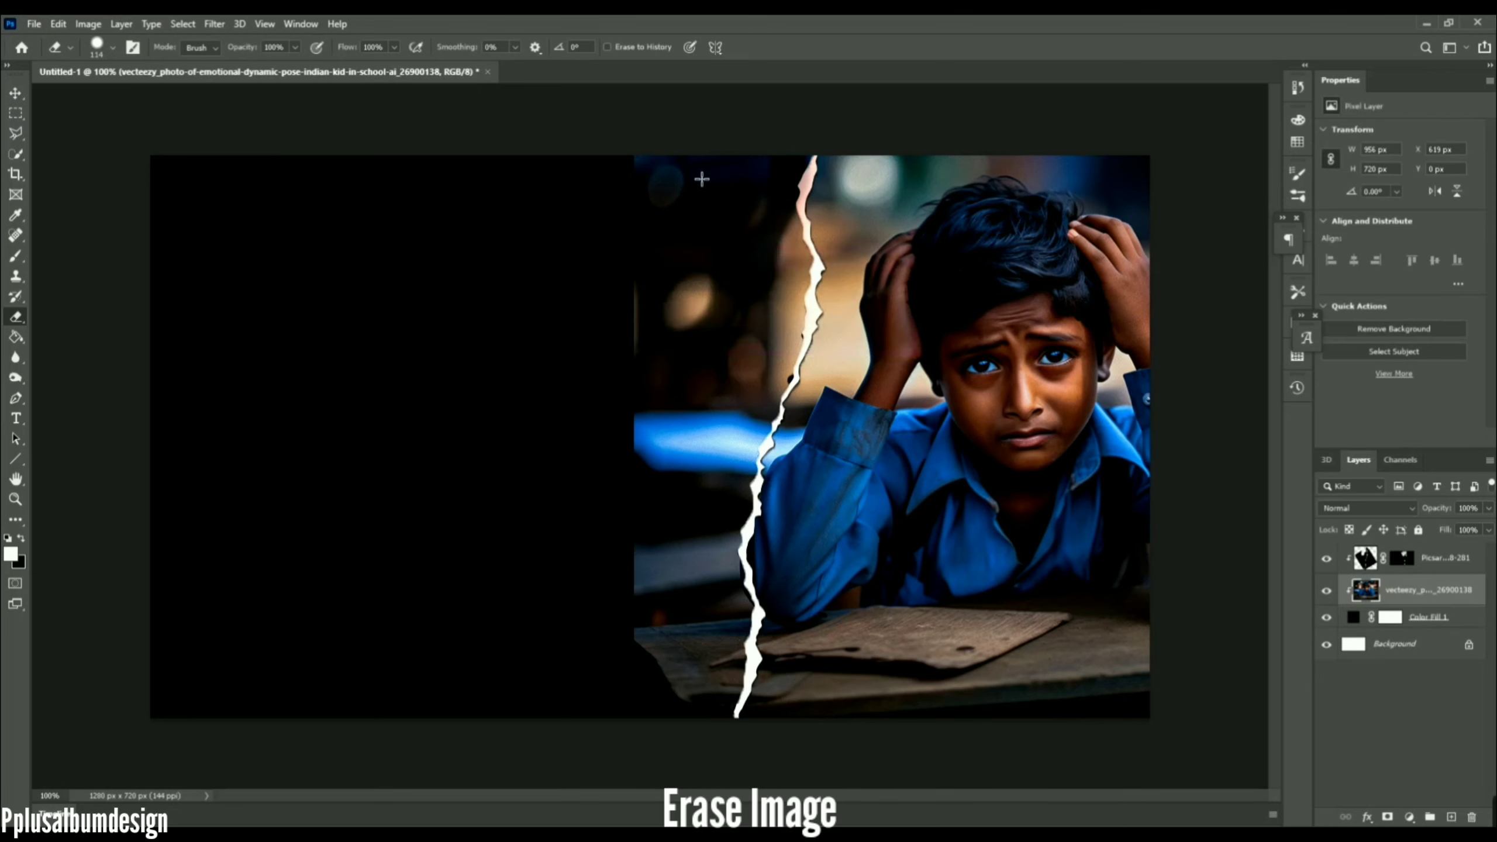
{"action": "left_click_drag", "start_coordinate": [698, 167], "coordinate": [745, 154]}
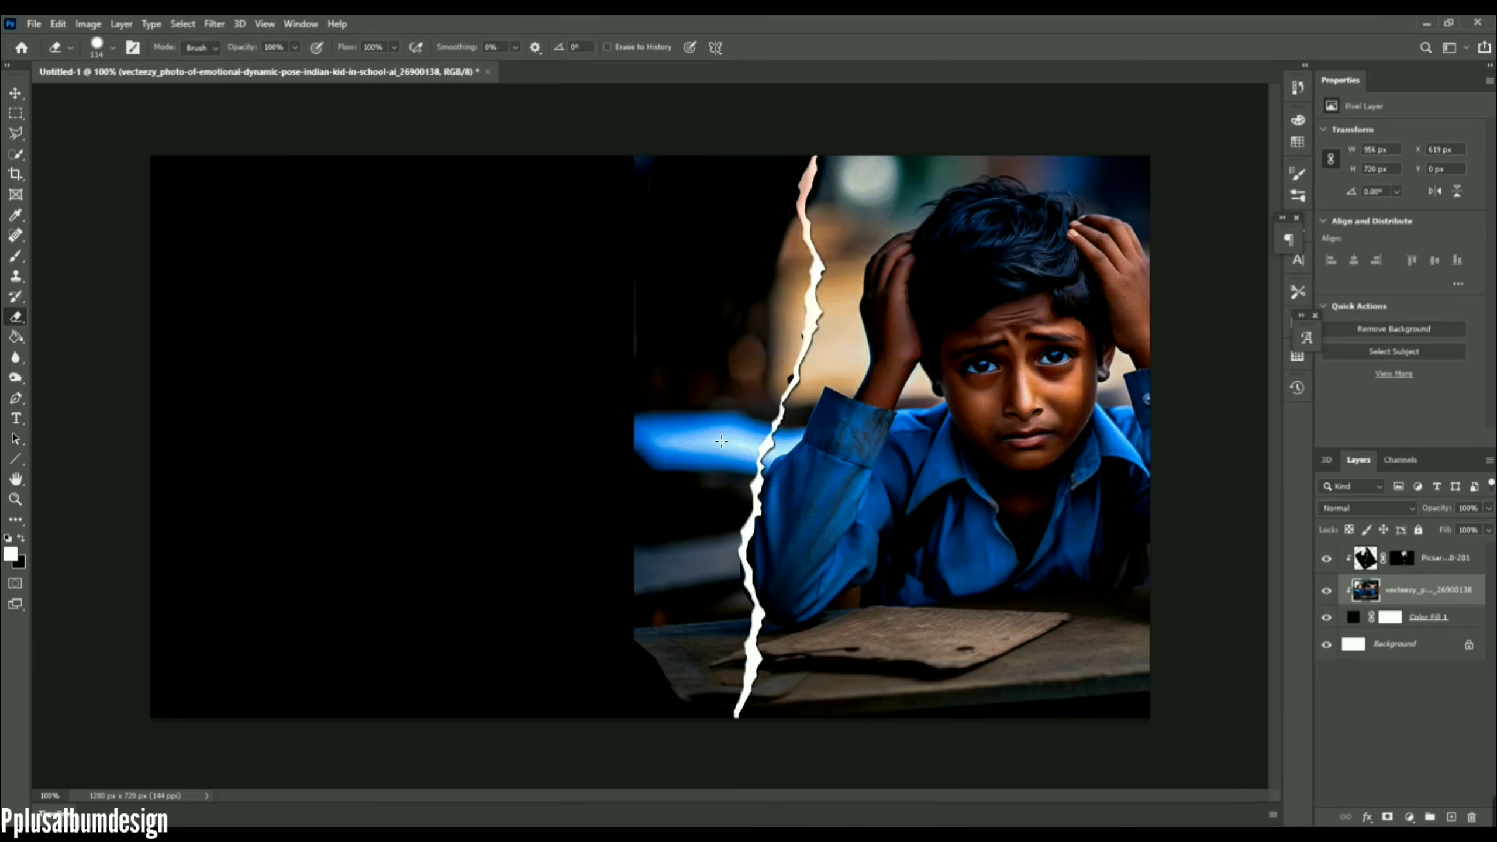
{"action": "mouse_move", "coordinate": [761, 223]}
{"action": "left_mouse_down"}
{"action": "mouse_move", "coordinate": [764, 271]}
{"action": "mouse_move", "coordinate": [781, 251]}
{"action": "mouse_move", "coordinate": [756, 322]}
{"action": "mouse_move", "coordinate": [768, 335]}
{"action": "mouse_move", "coordinate": [766, 292]}
{"action": "mouse_move", "coordinate": [749, 319]}
{"action": "left_mouse_up"}
{"action": "left_click", "coordinate": [778, 253]}
{"action": "key", "text": "ctrl+z"}
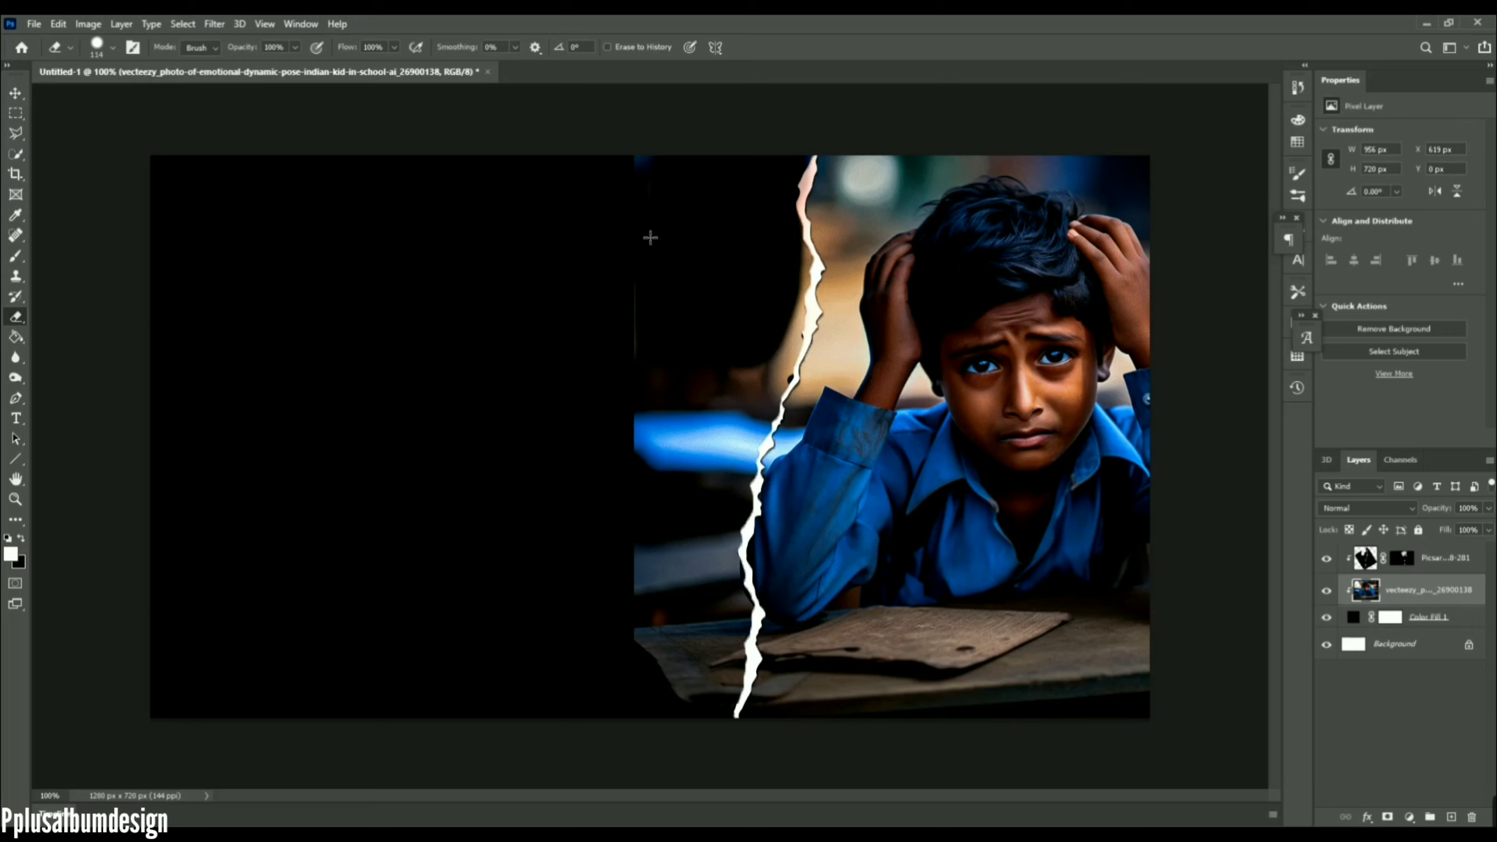
Erase the rest of the boy photo left of the tear, using a smaller eraser to follow the torn edge
{"action": "mouse_move", "coordinate": [613, 519]}
{"action": "left_mouse_down"}
{"action": "mouse_move", "coordinate": [673, 317]}
{"action": "mouse_move", "coordinate": [668, 459]}
{"action": "mouse_move", "coordinate": [637, 539]}
{"action": "mouse_move", "coordinate": [713, 364]}
{"action": "mouse_move", "coordinate": [656, 549]}
{"action": "left_mouse_up"}
{"action": "right_click", "coordinate": [668, 442]}
{"action": "left_click", "coordinate": [770, 477]}
{"action": "mouse_move", "coordinate": [795, 268]}
{"action": "left_mouse_down"}
{"action": "mouse_move", "coordinate": [785, 372]}
{"action": "mouse_move", "coordinate": [802, 347]}
{"action": "left_mouse_up"}
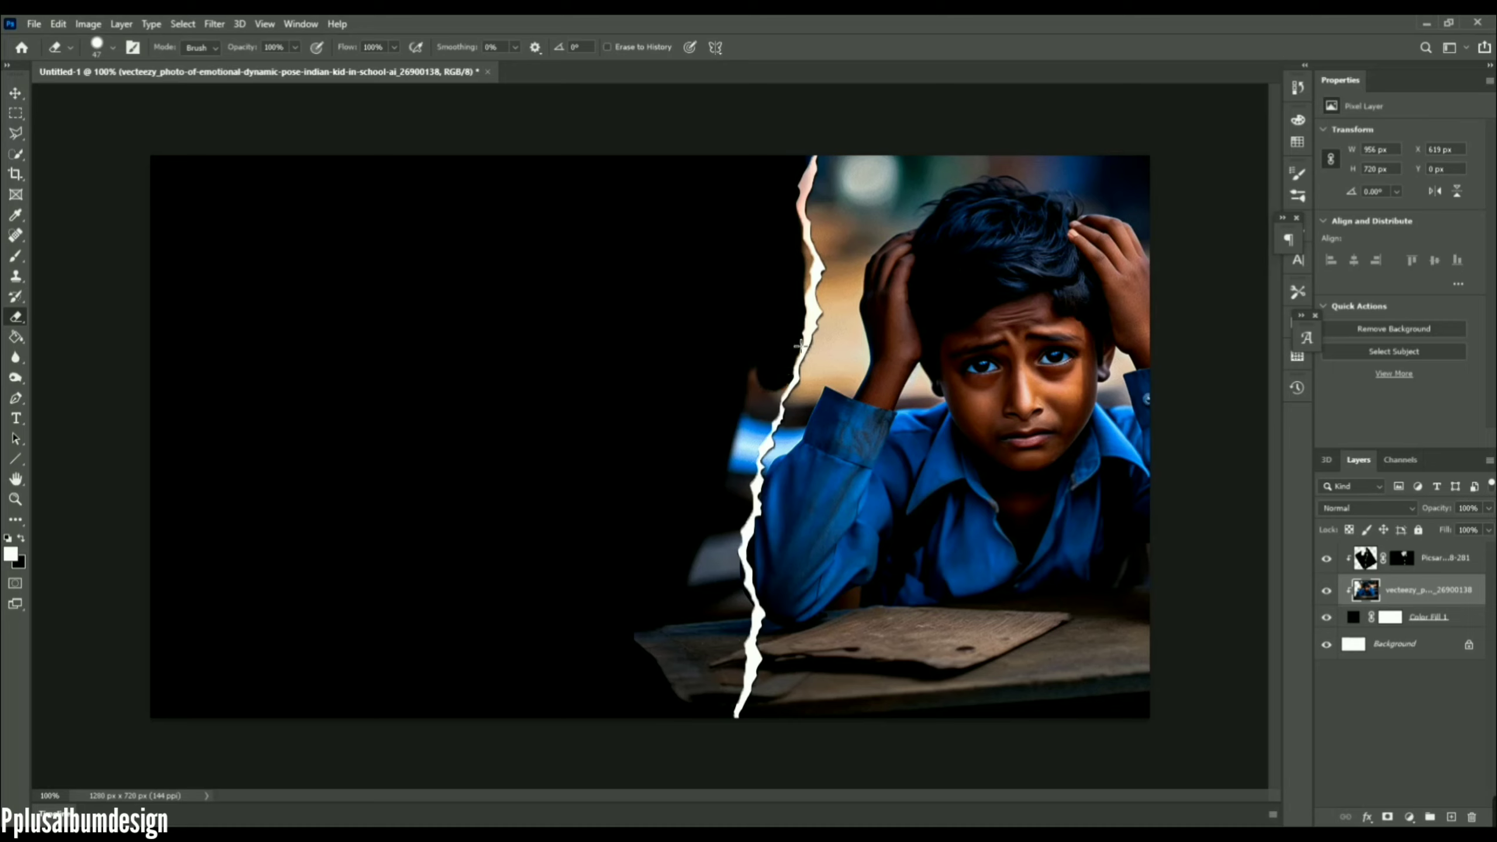
{"action": "mouse_move", "coordinate": [778, 404]}
{"action": "left_mouse_down"}
{"action": "mouse_move", "coordinate": [736, 469]}
{"action": "mouse_move", "coordinate": [748, 448]}
{"action": "mouse_move", "coordinate": [729, 580]}
{"action": "mouse_move", "coordinate": [747, 620]}
{"action": "mouse_move", "coordinate": [714, 678]}
{"action": "mouse_move", "coordinate": [724, 728]}
{"action": "mouse_move", "coordinate": [635, 628]}
{"action": "left_mouse_up"}
{"action": "left_click_drag", "start_coordinate": [701, 584], "coordinate": [701, 545]}
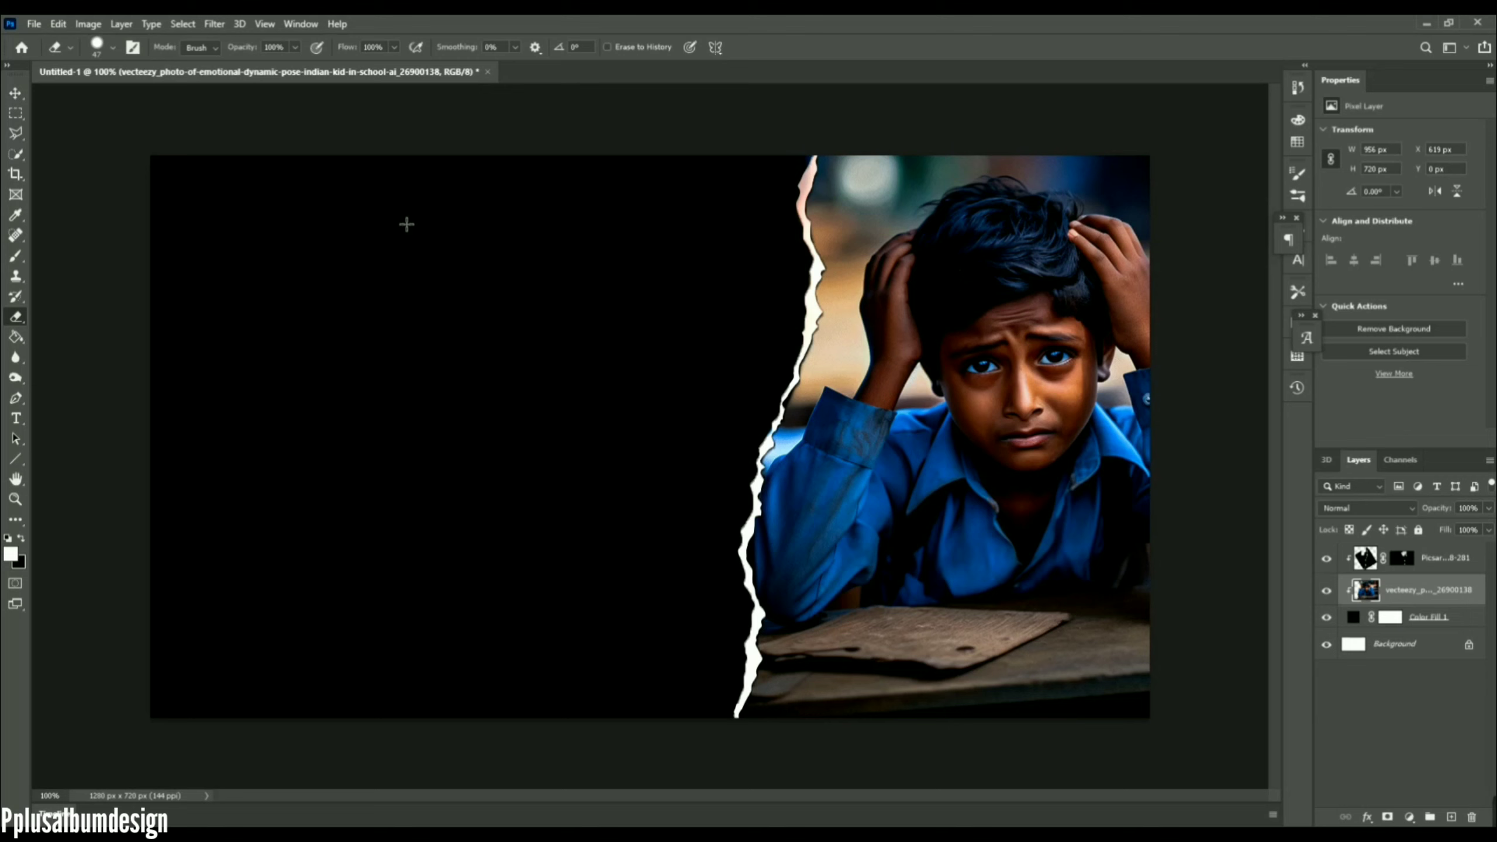
Make the torn-paper layer active and open the vecteezy photo of a man in front of a village as a separate document
{"action": "left_click", "coordinate": [1440, 559]}
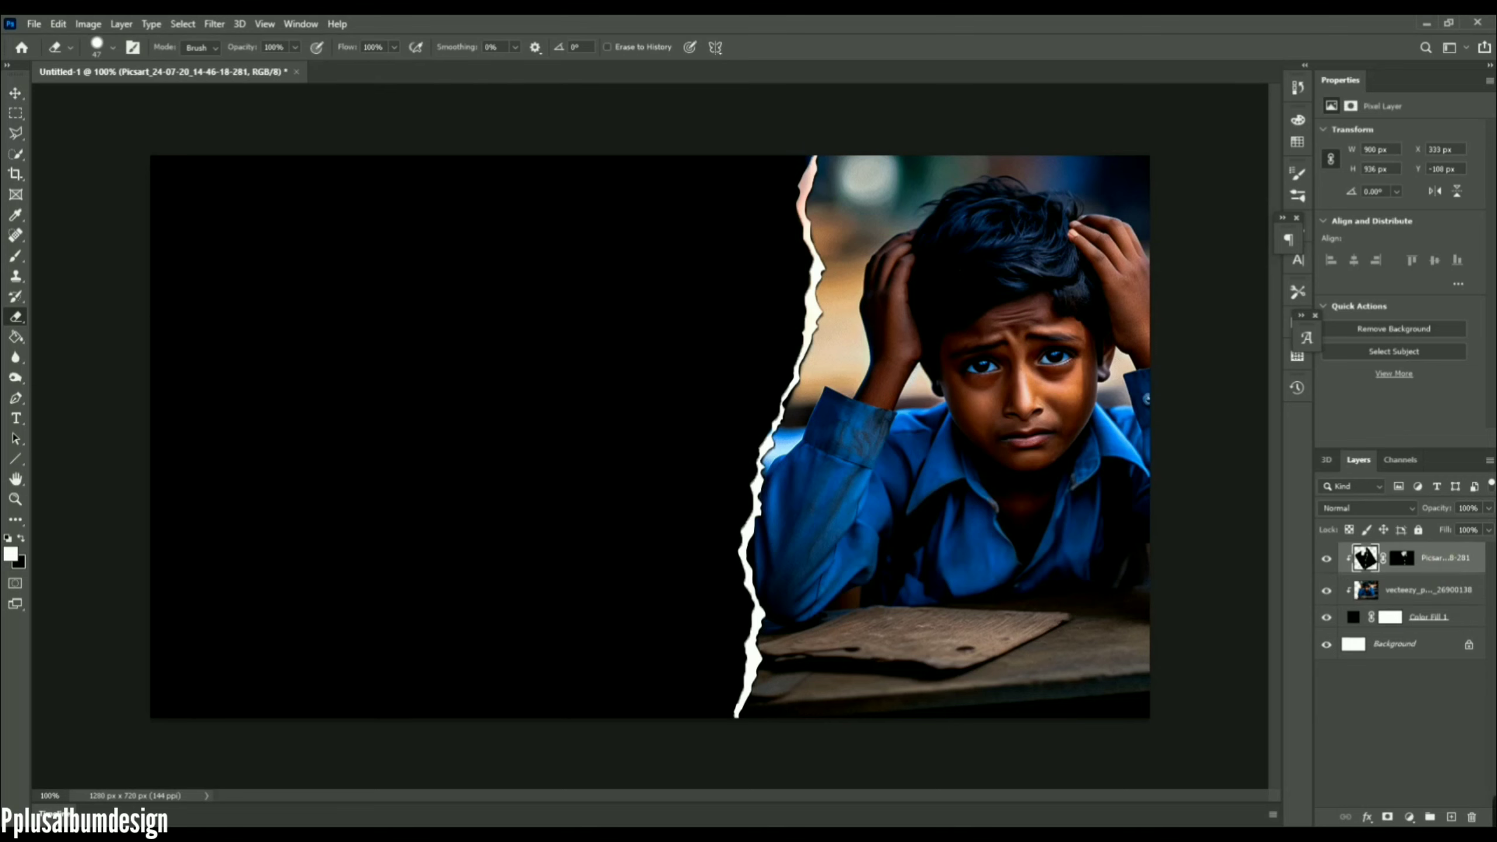
{"action": "mouse_move", "coordinate": [511, 834]}
{"action": "left_click", "coordinate": [484, 770]}
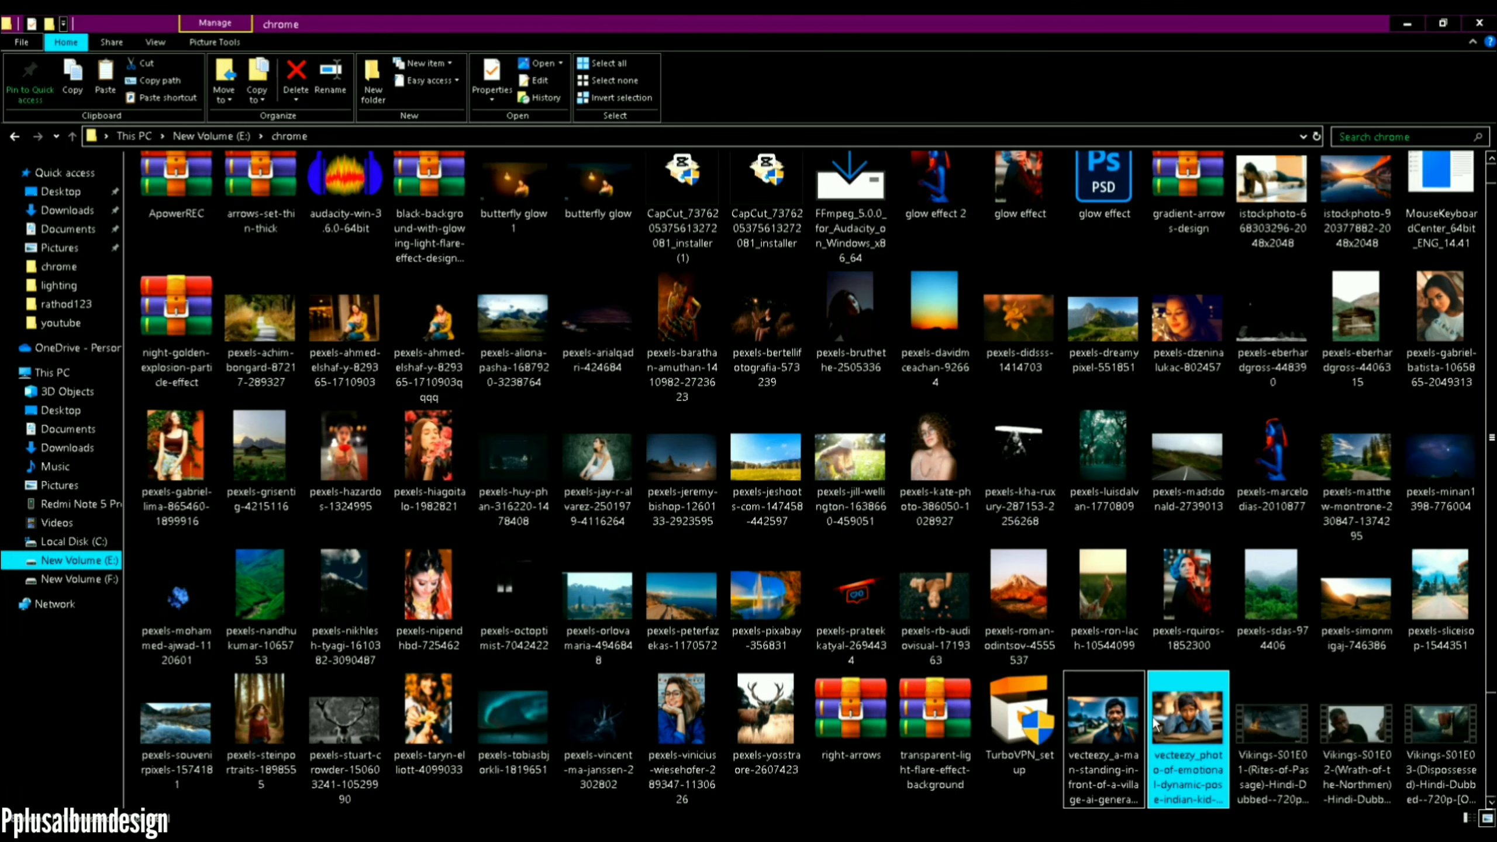
{"action": "left_click", "coordinate": [1114, 724]}
{"action": "mouse_move", "coordinate": [1115, 724]}
{"action": "left_mouse_down"}
{"action": "mouse_move", "coordinate": [530, 761]}
{"action": "mouse_move", "coordinate": [425, 825]}
{"action": "mouse_move", "coordinate": [409, 319]}
{"action": "mouse_move", "coordinate": [384, 85]}
{"action": "left_mouse_up"}
Select the man, including his hair, shirt and shoulder strap, with the Quick Selection tool
{"action": "left_click", "coordinate": [15, 153]}
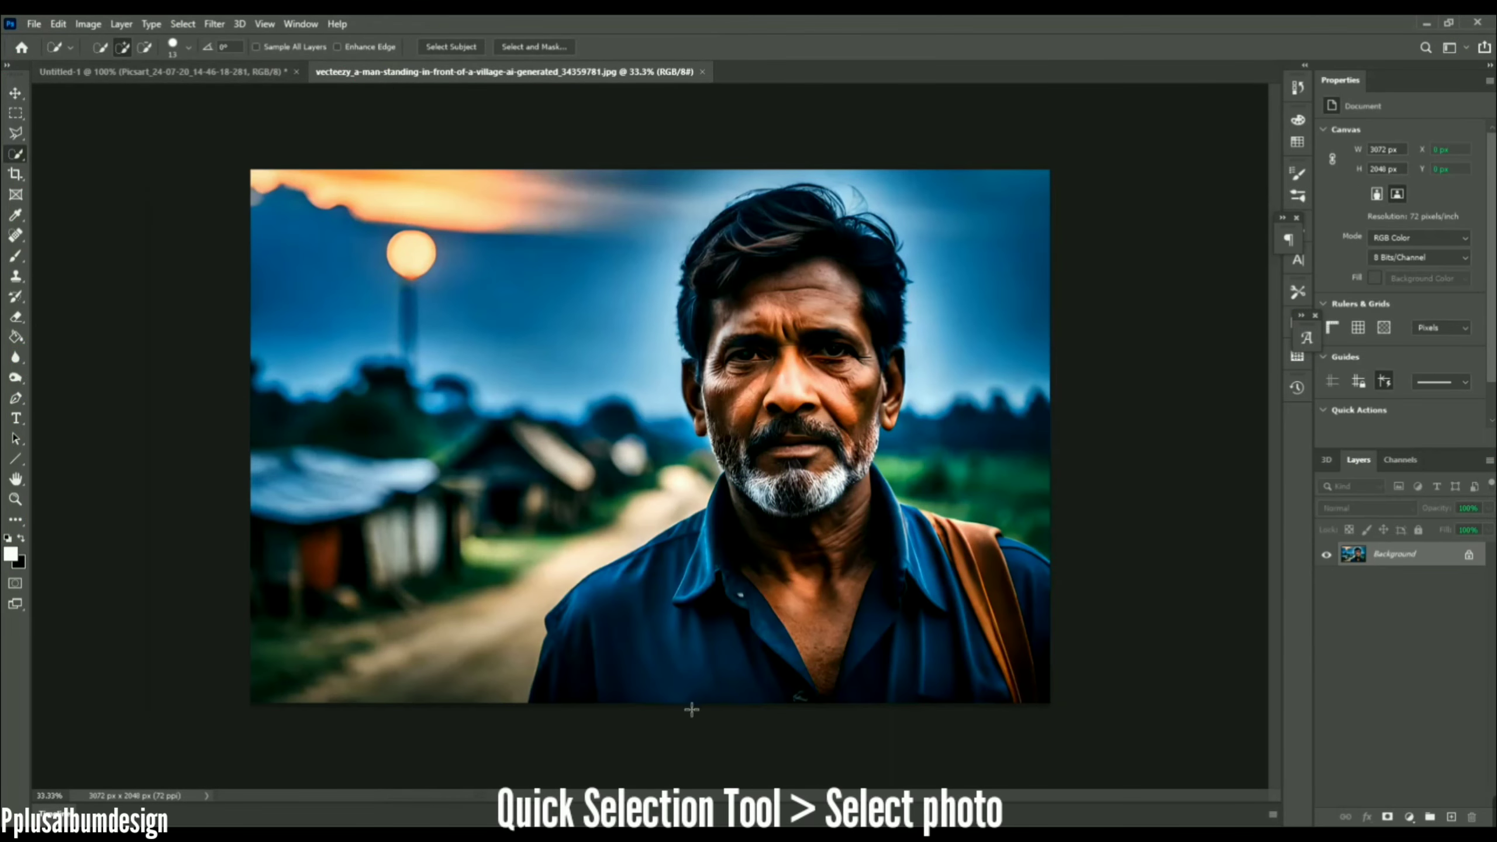
{"action": "mouse_move", "coordinate": [784, 672]}
{"action": "left_mouse_down"}
{"action": "mouse_move", "coordinate": [787, 407]}
{"action": "mouse_move", "coordinate": [766, 359]}
{"action": "mouse_move", "coordinate": [799, 268]}
{"action": "left_mouse_up"}
{"action": "mouse_move", "coordinate": [931, 562]}
{"action": "left_mouse_down"}
{"action": "mouse_move", "coordinate": [1025, 600]}
{"action": "mouse_move", "coordinate": [993, 562]}
{"action": "mouse_move", "coordinate": [1016, 556]}
{"action": "mouse_move", "coordinate": [942, 538]}
{"action": "left_mouse_up"}
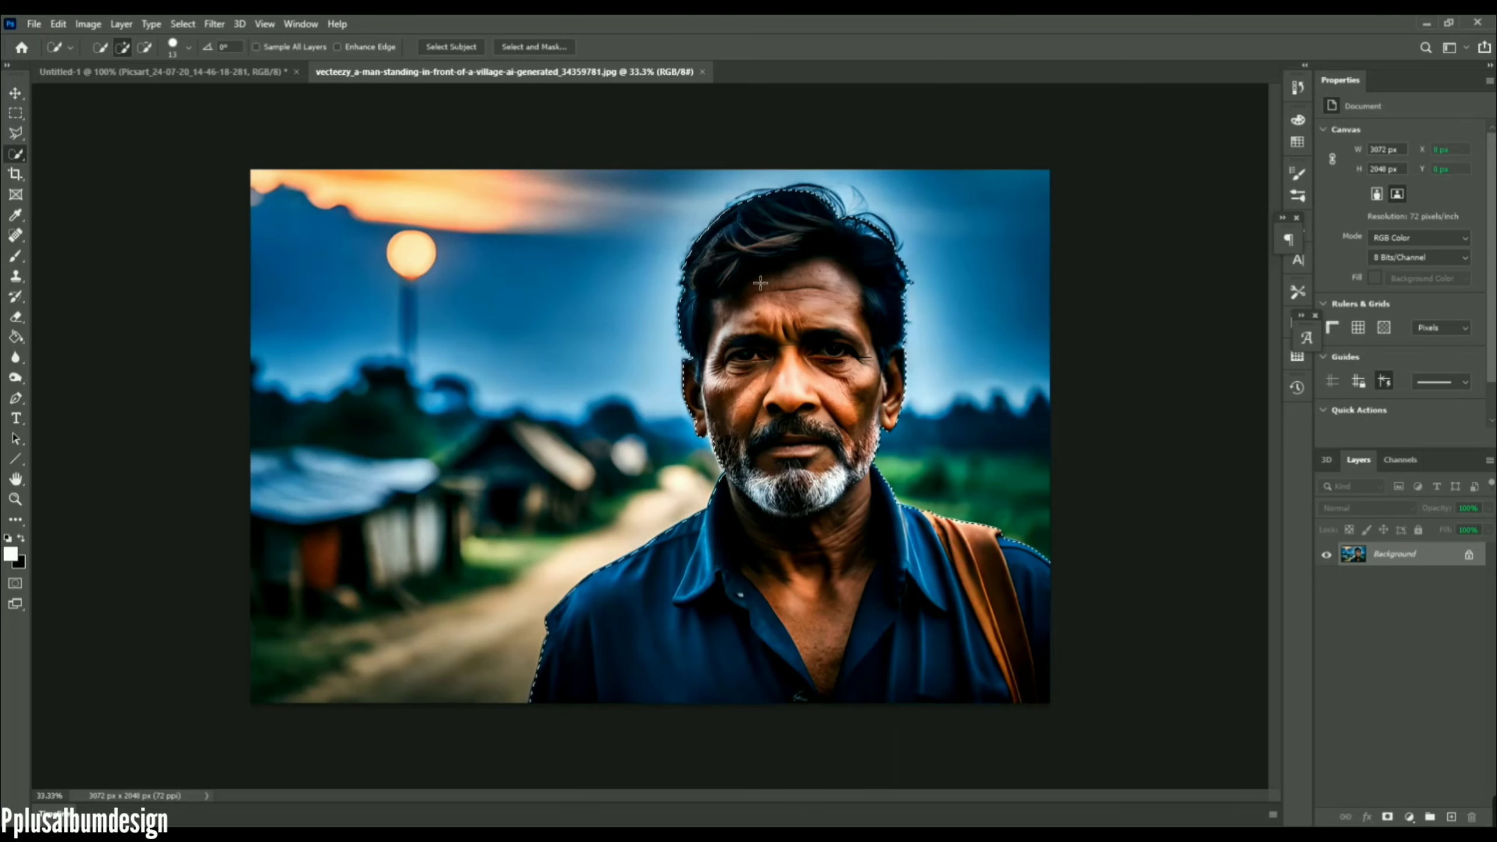
Refine the man's selection in Select and Mask with 2 px feather, slight smoothing and contrast, and Decontaminate Colors, outputting to New Layer with Layer Mask
{"action": "left_click", "coordinate": [533, 47]}
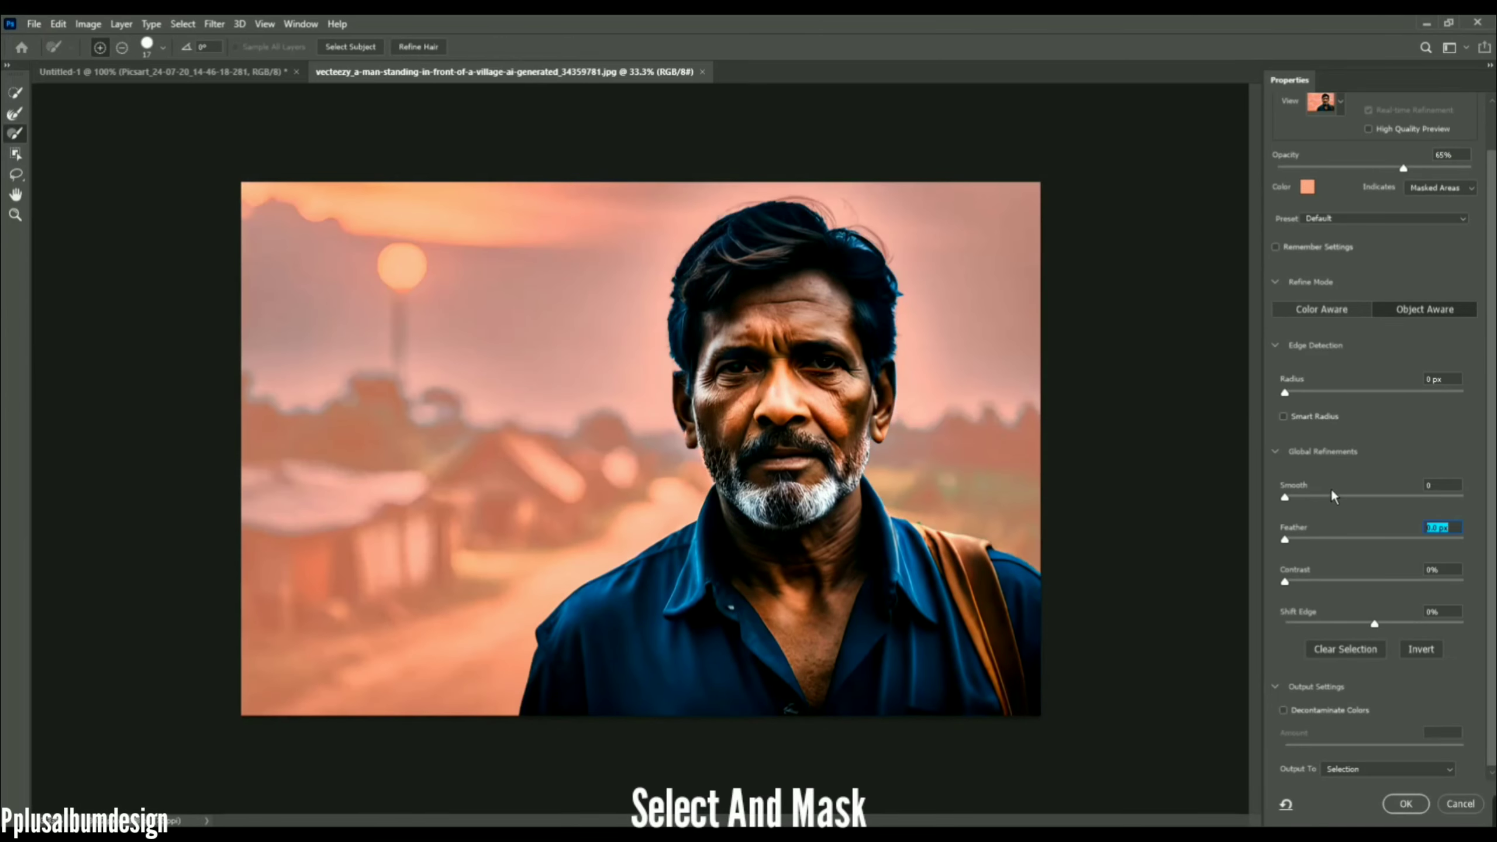
{"action": "left_click", "coordinate": [1326, 712]}
{"action": "left_click", "coordinate": [1437, 768]}
{"action": "left_click", "coordinate": [1415, 792]}
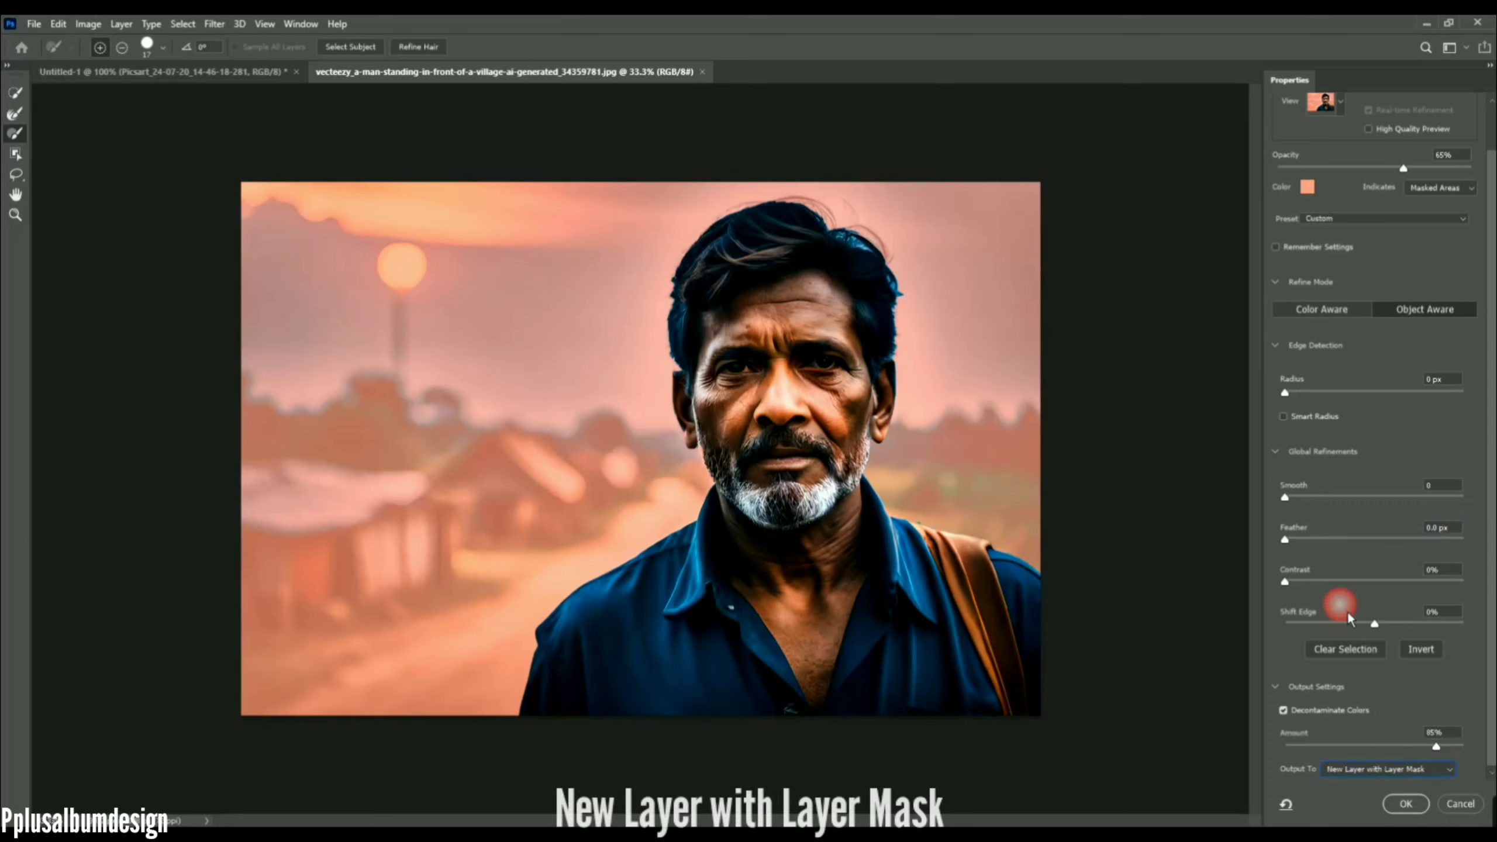
{"action": "left_click", "coordinate": [1304, 539]}
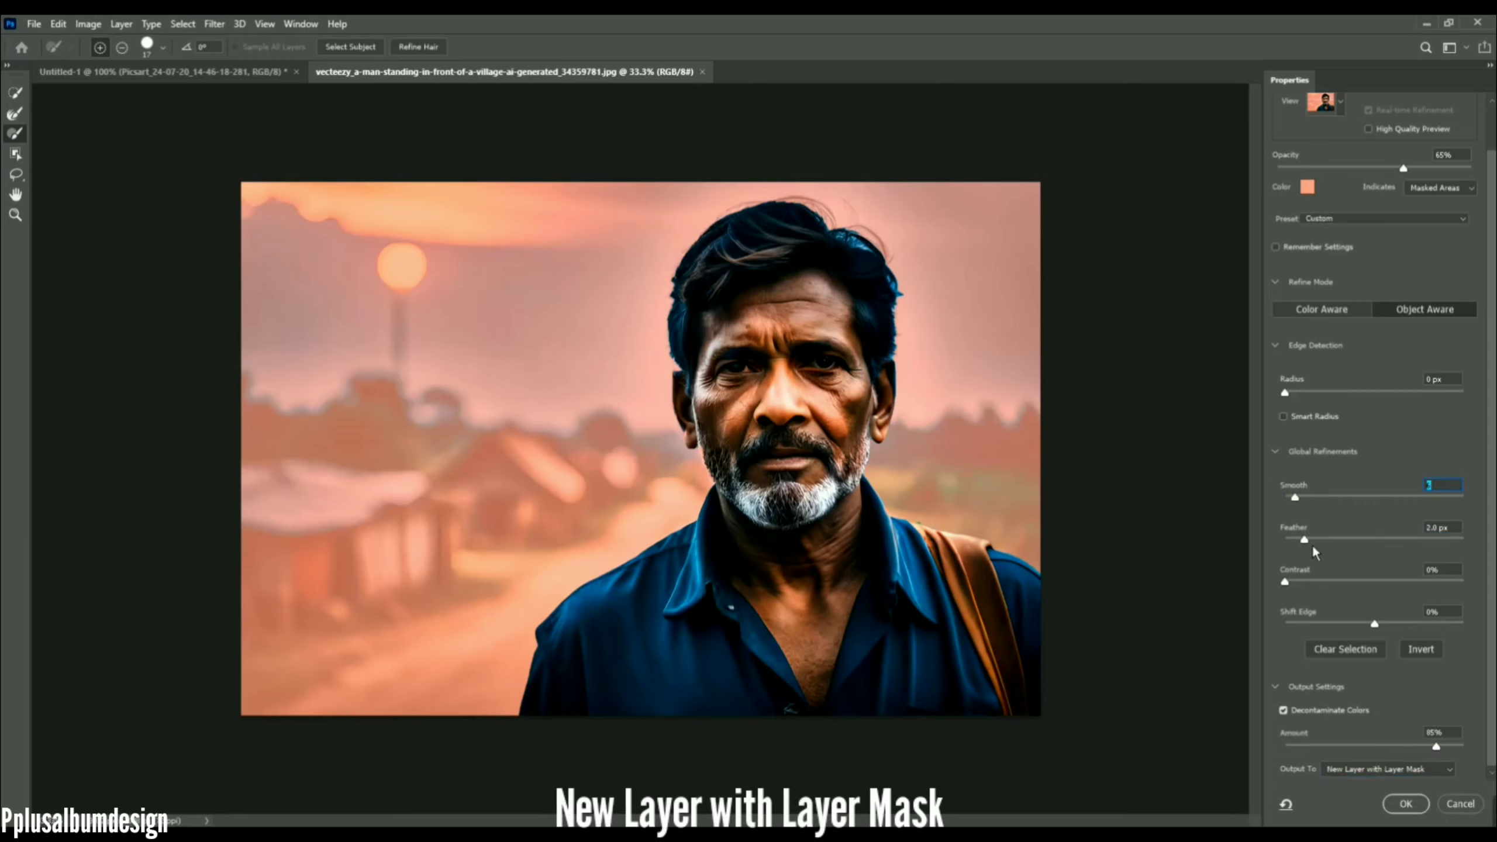
{"action": "left_click", "coordinate": [1307, 582]}
{"action": "scroll", "coordinate": [1396, 725], "scroll_direction": "down", "scroll_amount": 1}
{"action": "left_click", "coordinate": [1406, 804]}
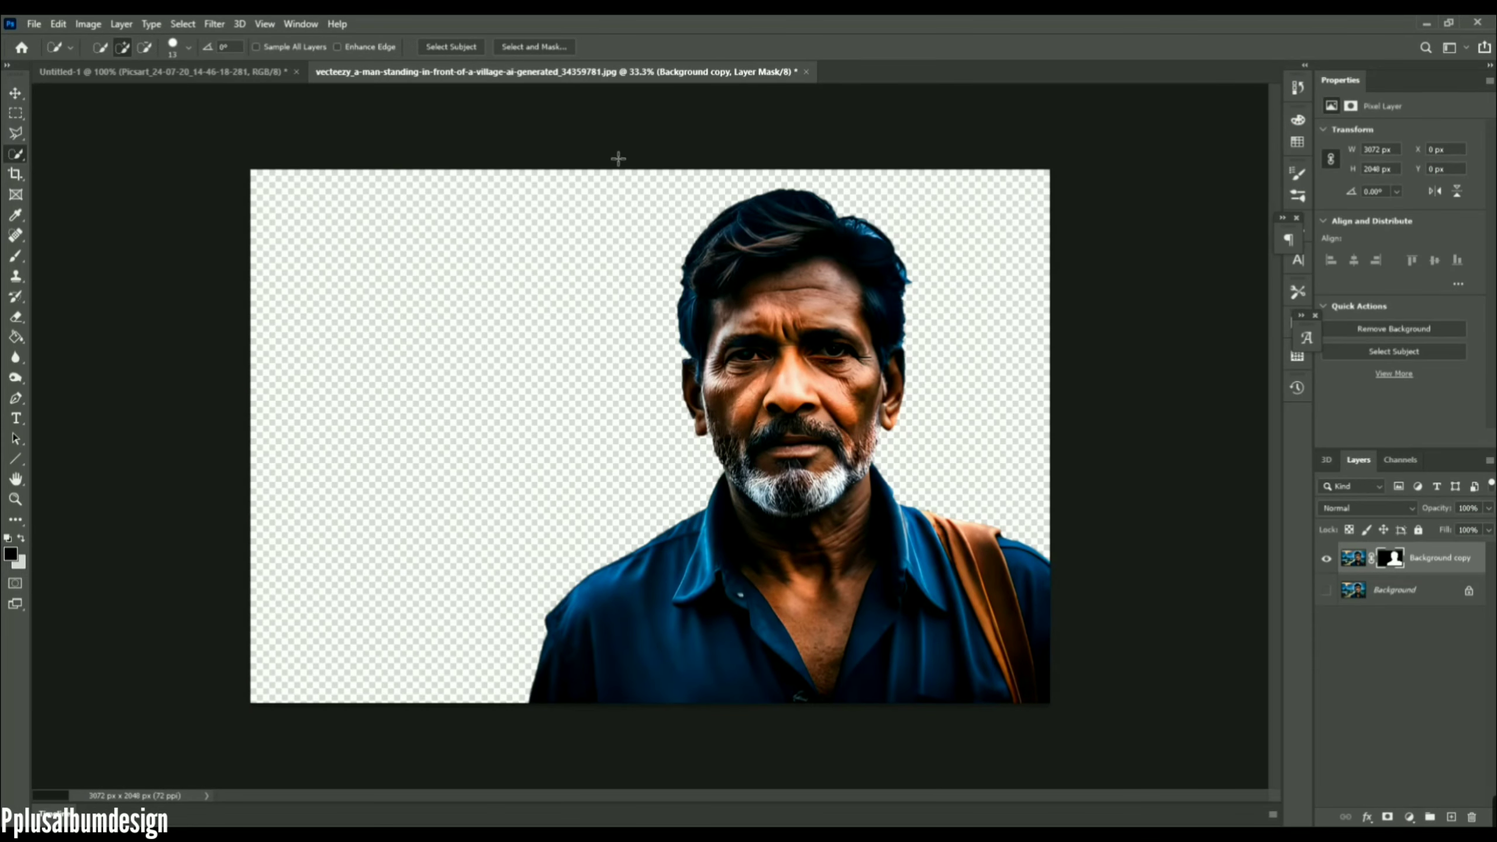
Scale the cut-out man down to about 2246 × 1497 px and move the layer into the Untitled-1 composite
{"action": "left_click", "coordinate": [20, 97]}
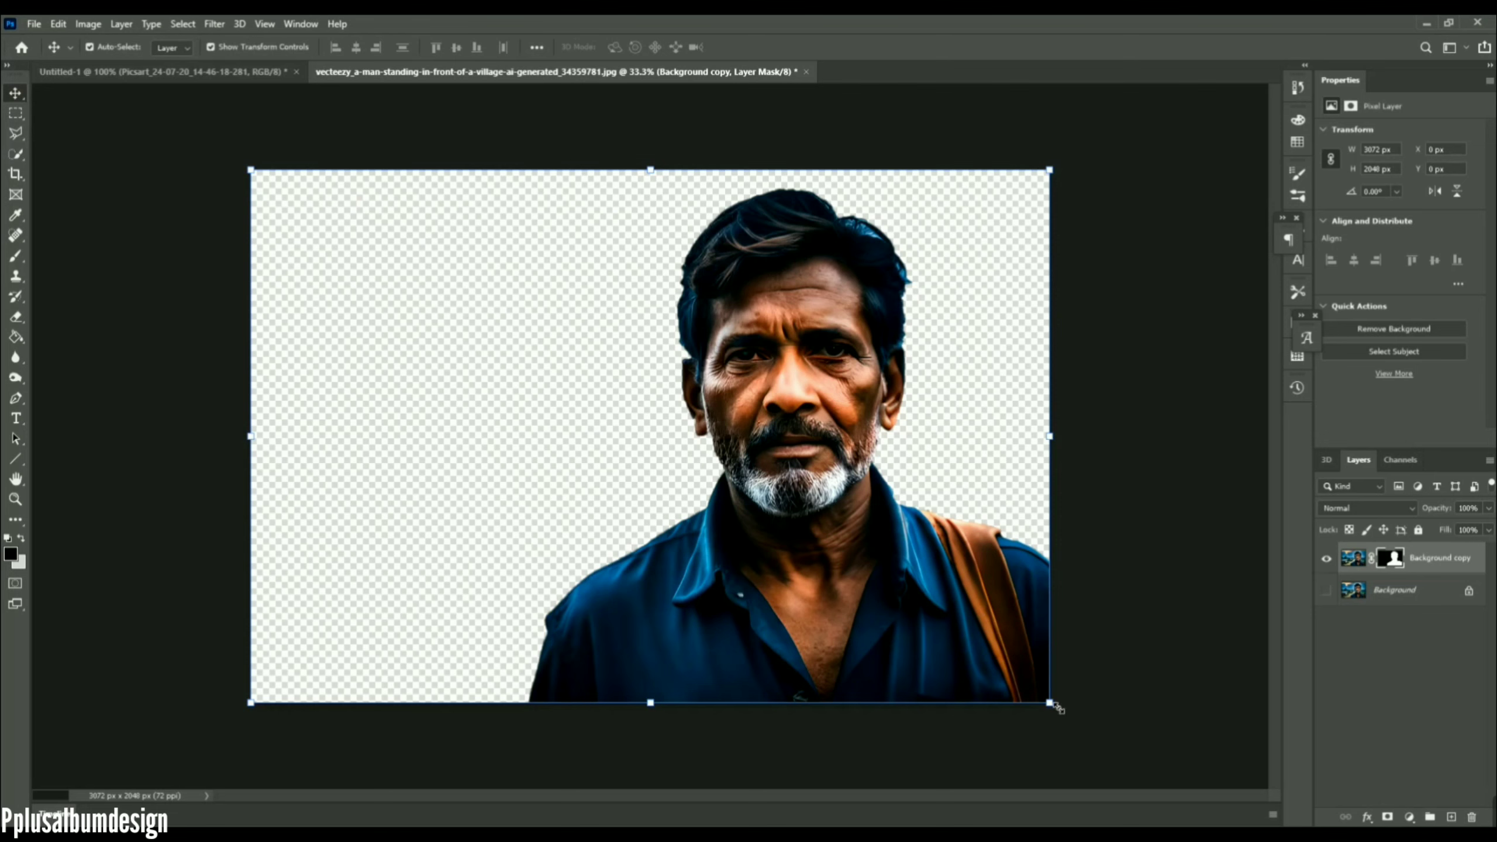
{"action": "left_click_drag", "start_coordinate": [1055, 708], "coordinate": [834, 559]}
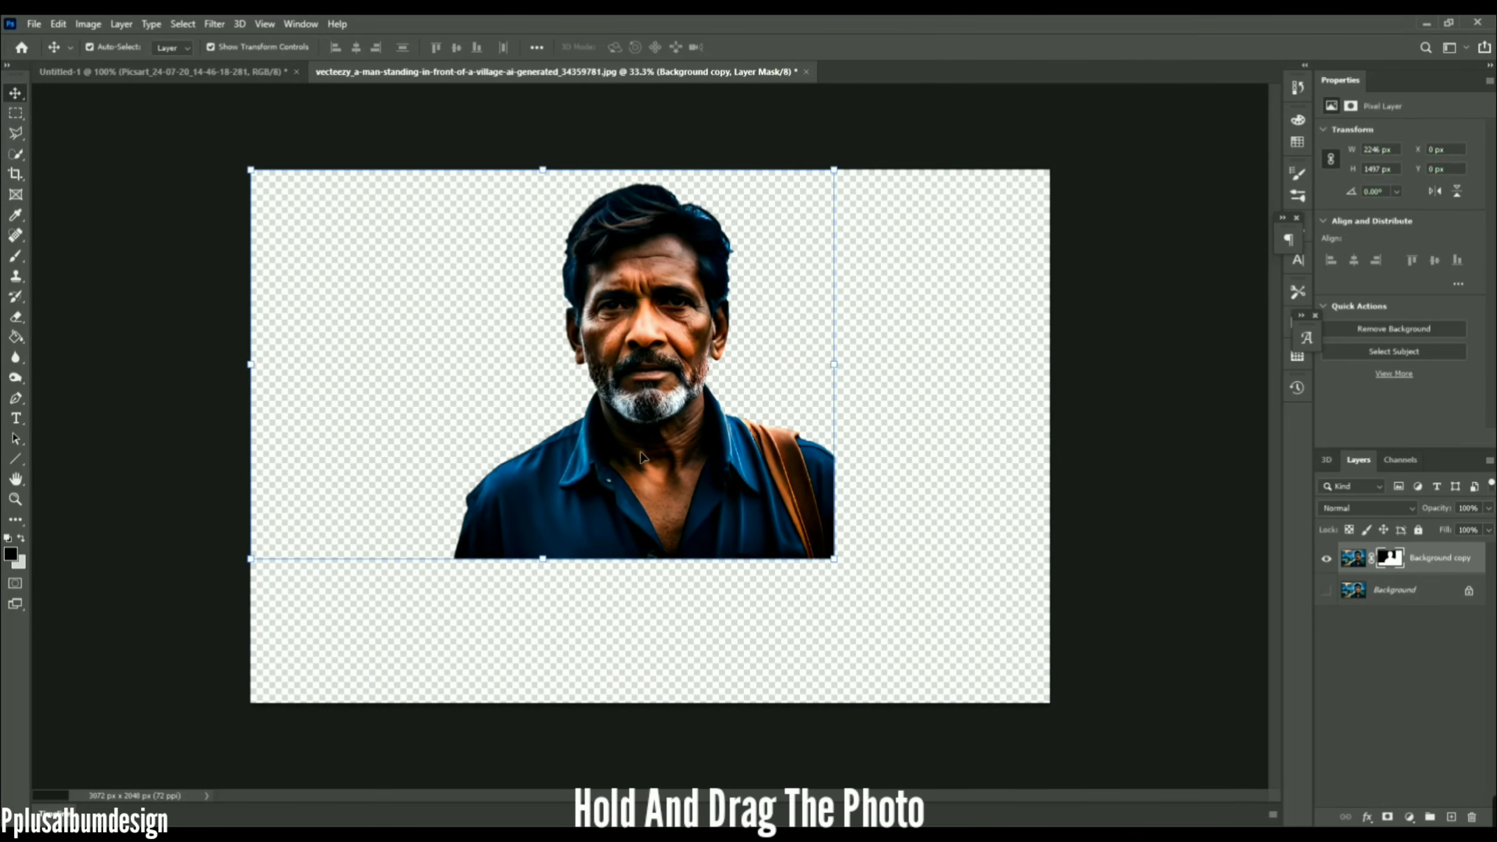
{"action": "left_click_drag", "start_coordinate": [642, 457], "coordinate": [499, 376]}
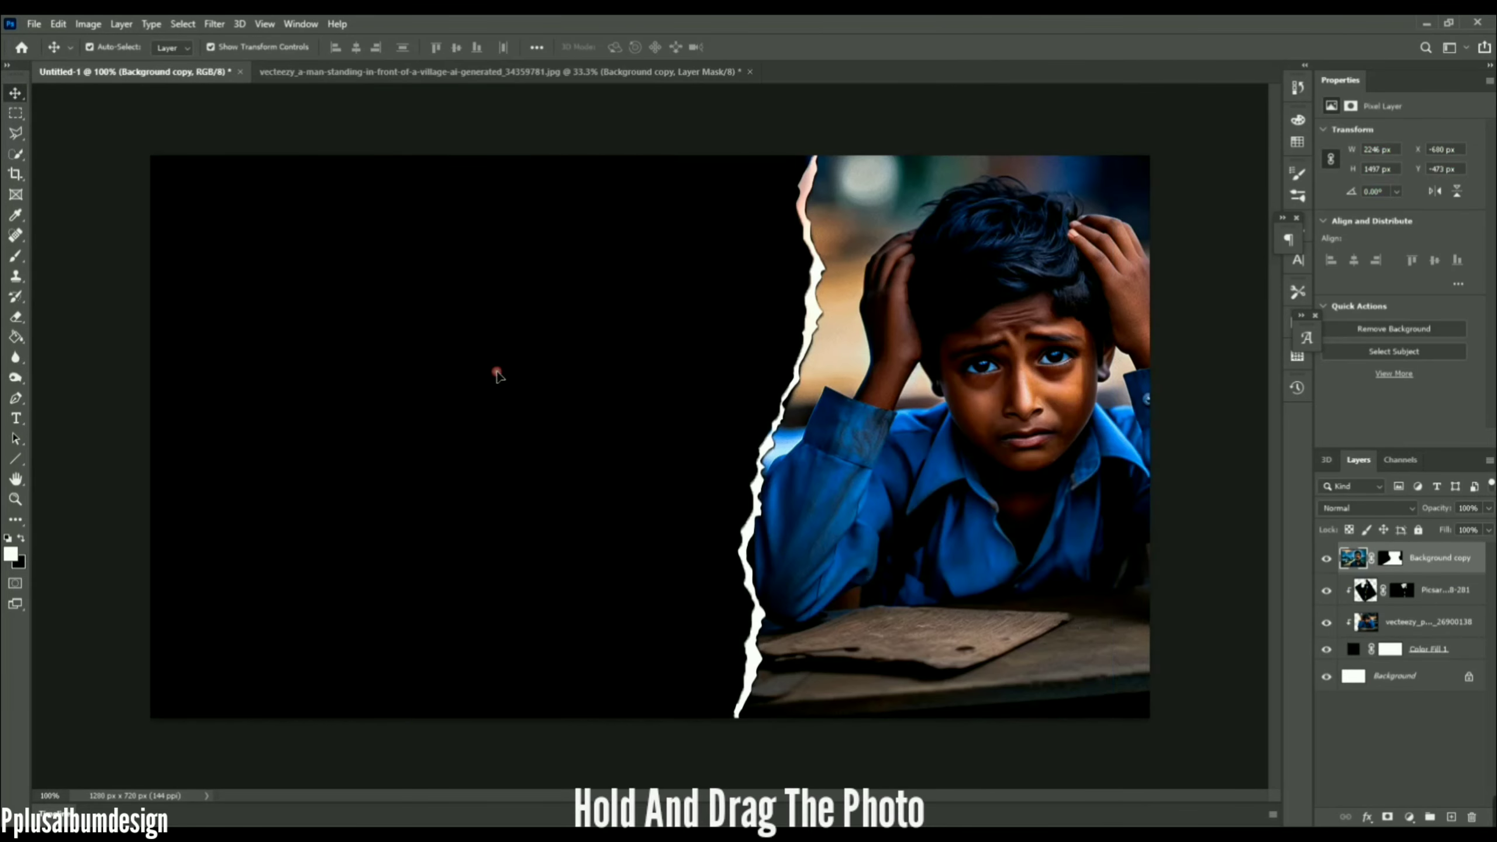
Scale and position the man beside the tear, reaching the canvas's lower edge, and place his layer directly beneath the boy photo layer
{"action": "left_click_drag", "start_coordinate": [678, 357], "coordinate": [196, 24]}
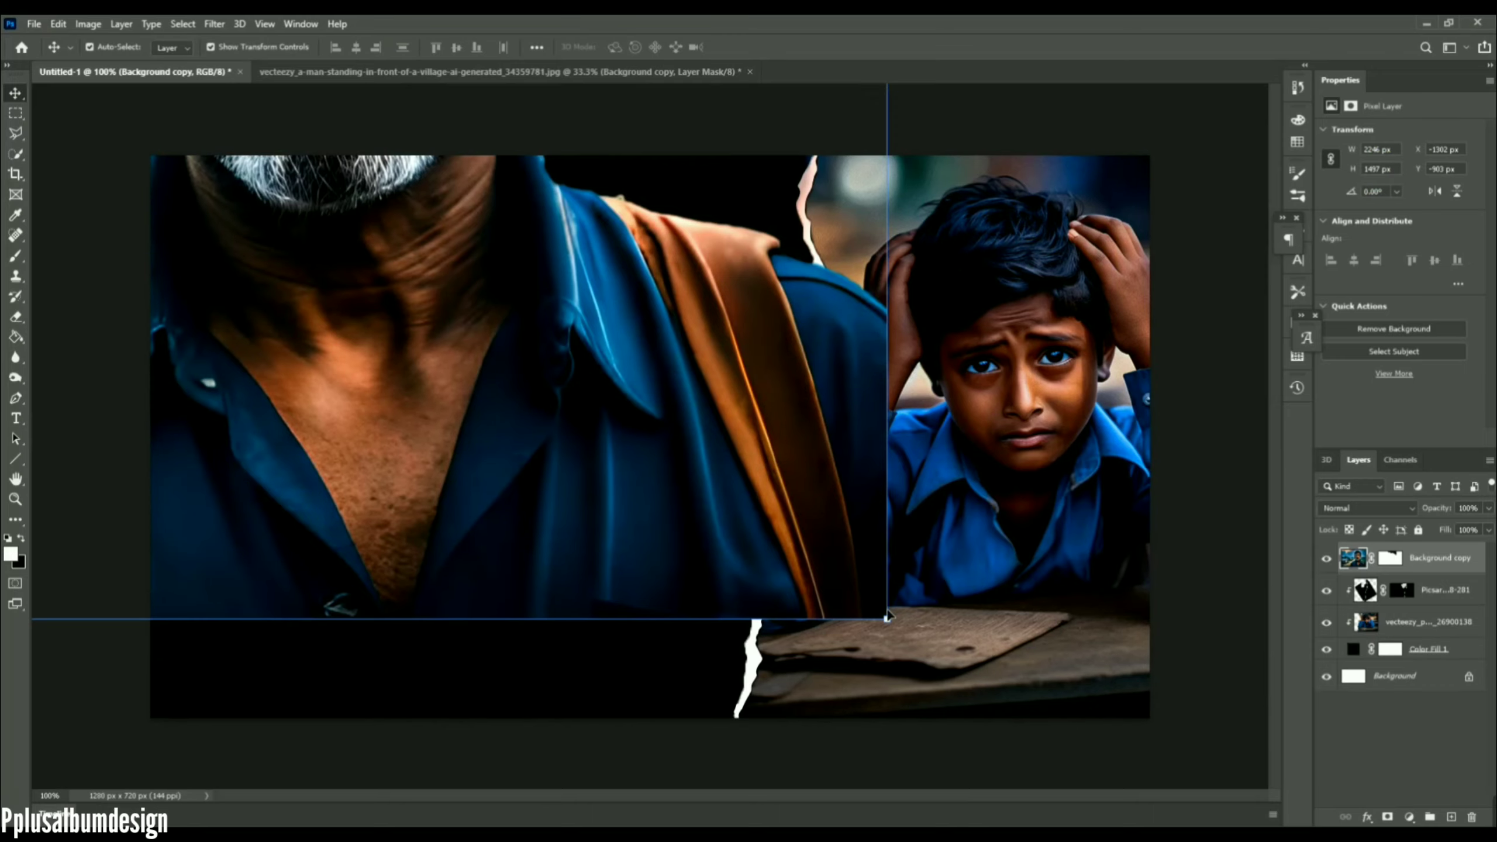
{"action": "left_click_drag", "start_coordinate": [888, 616], "coordinate": [703, 563]}
{"action": "left_click_drag", "start_coordinate": [570, 439], "coordinate": [828, 544]}
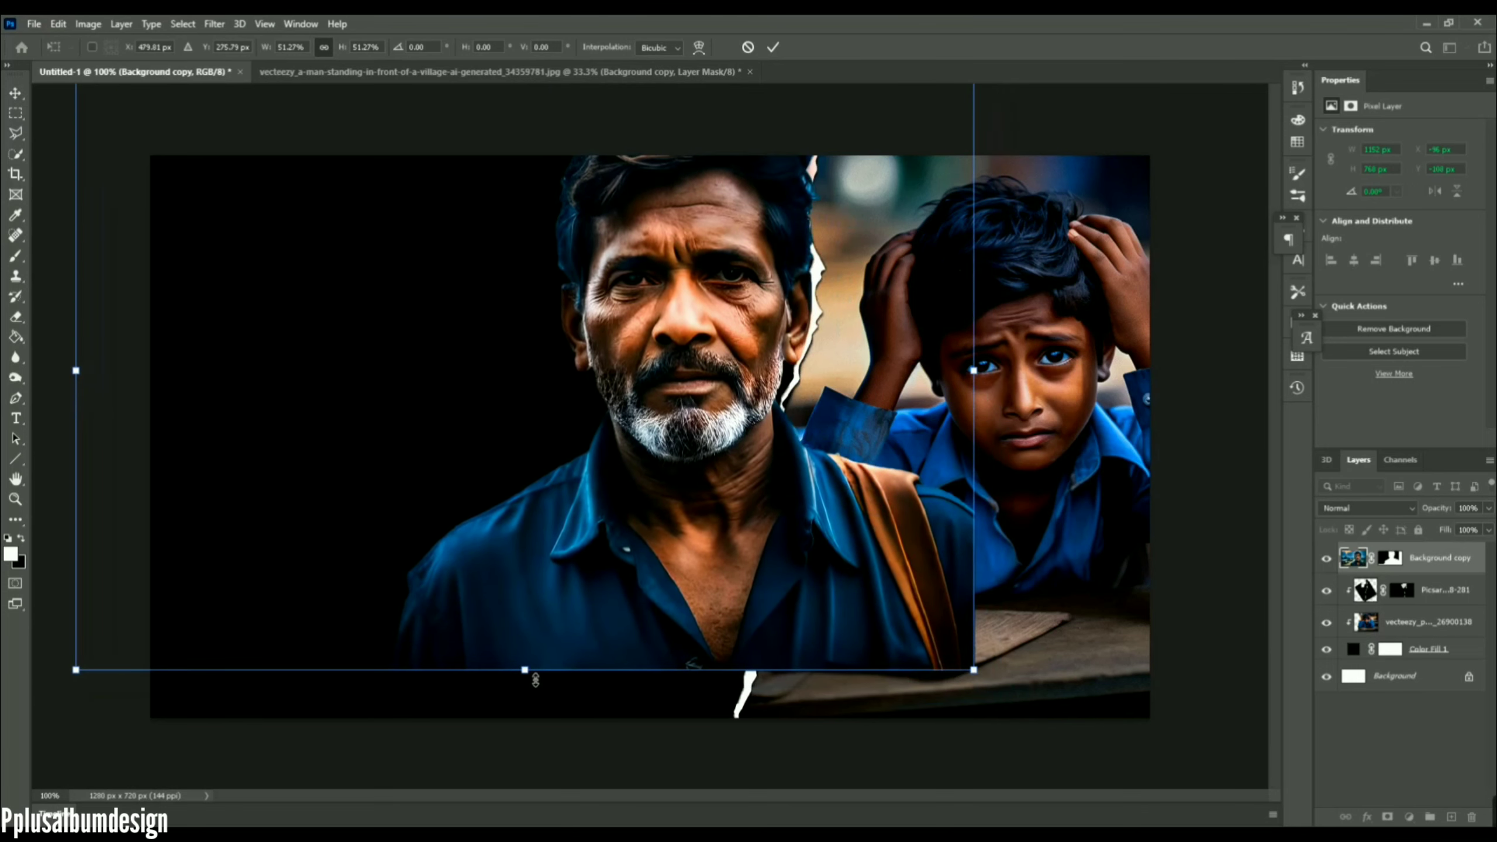
{"action": "left_click_drag", "start_coordinate": [535, 680], "coordinate": [531, 727]}
{"action": "left_click_drag", "start_coordinate": [623, 648], "coordinate": [635, 649]}
{"action": "left_click_drag", "start_coordinate": [1464, 559], "coordinate": [1454, 635]}
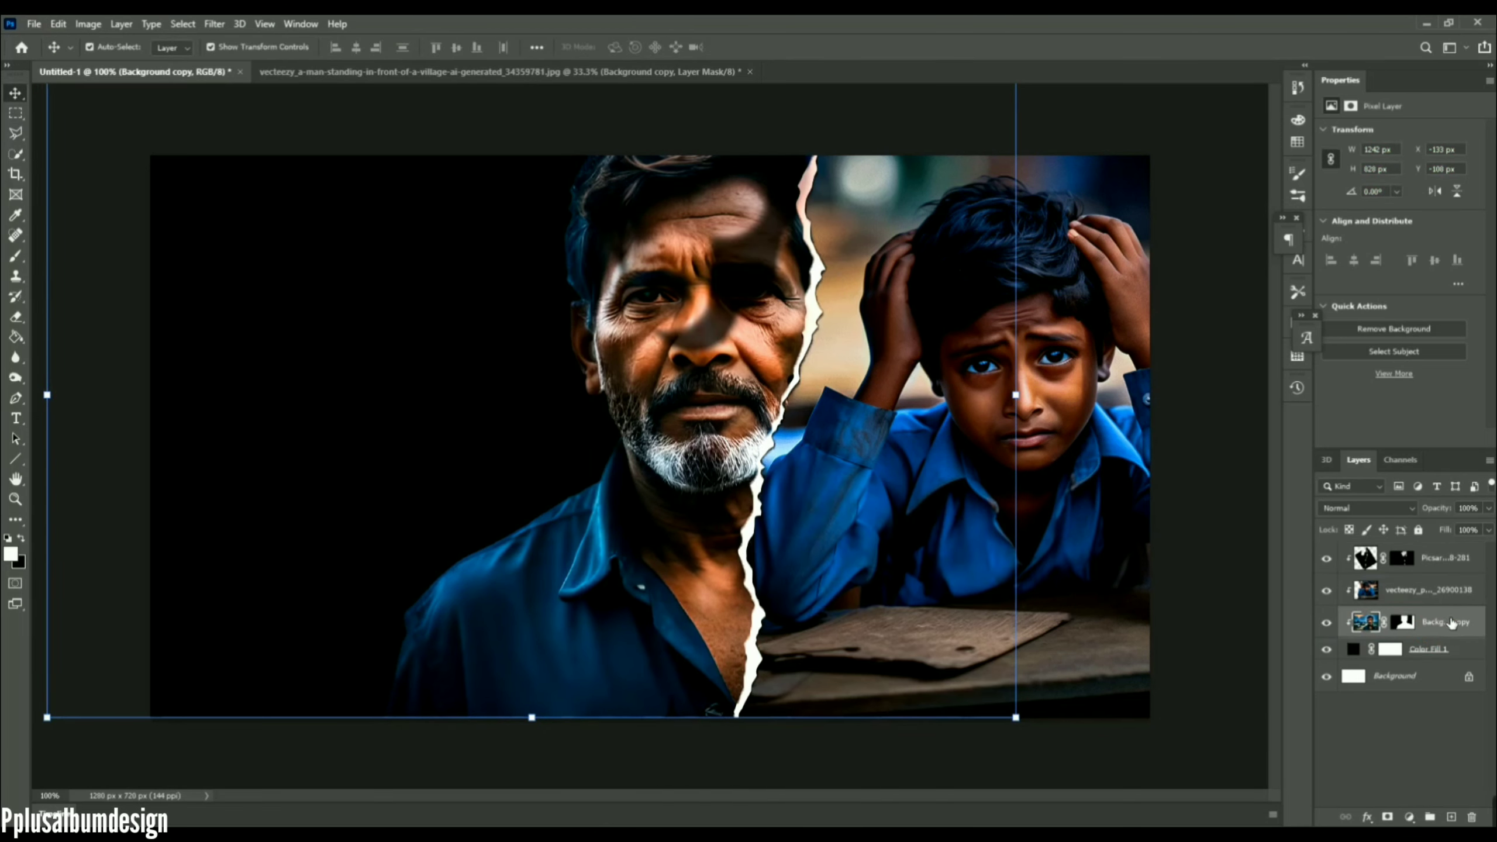
Erase the dark shadow that the torn-paper layer casts over the man's forehead, eyes and nose
{"action": "left_click", "coordinate": [1372, 567]}
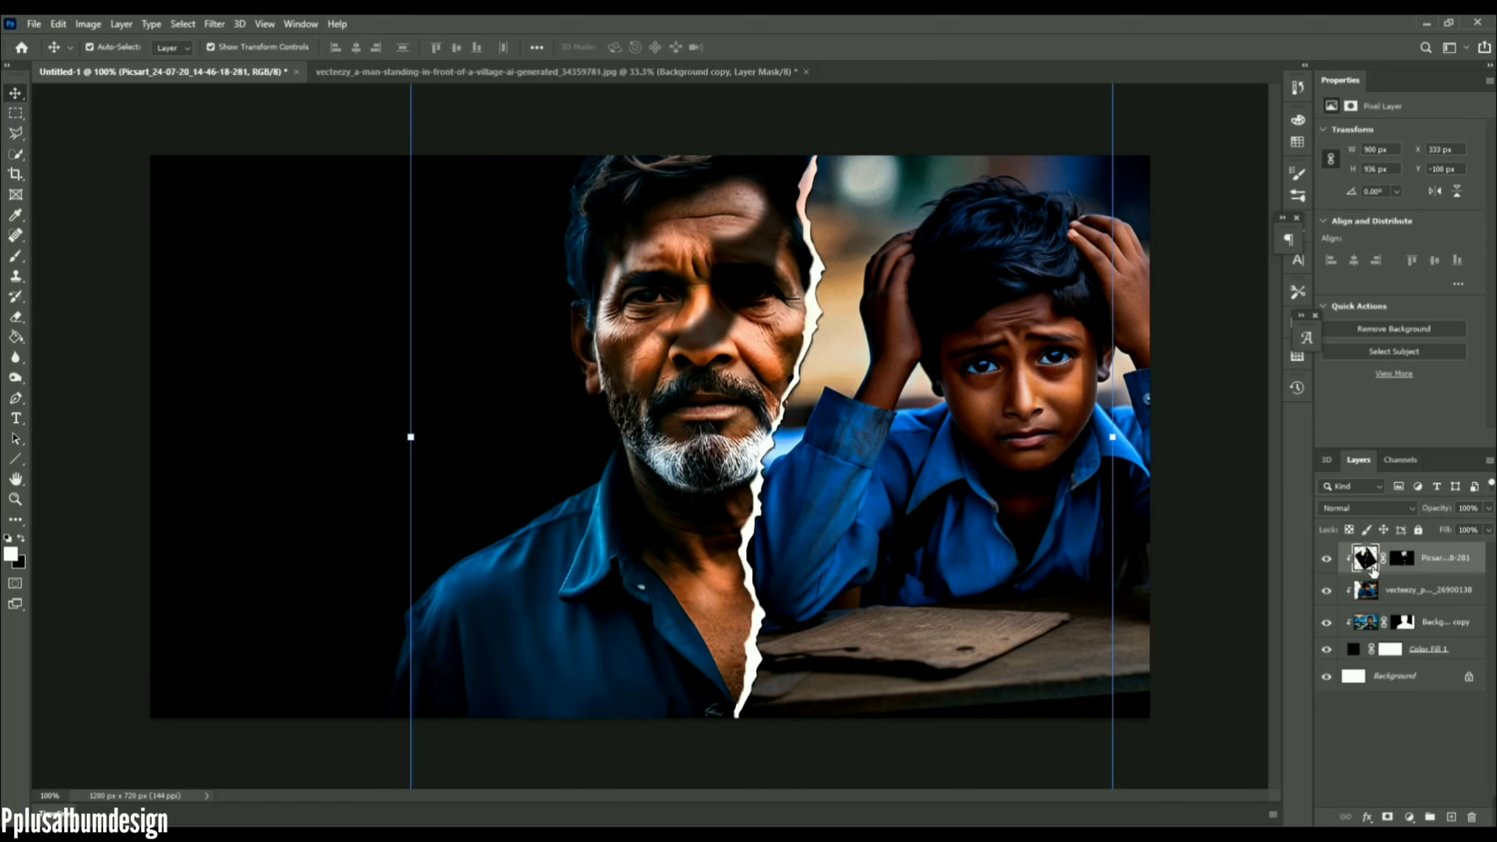
{"action": "left_click", "coordinate": [15, 317]}
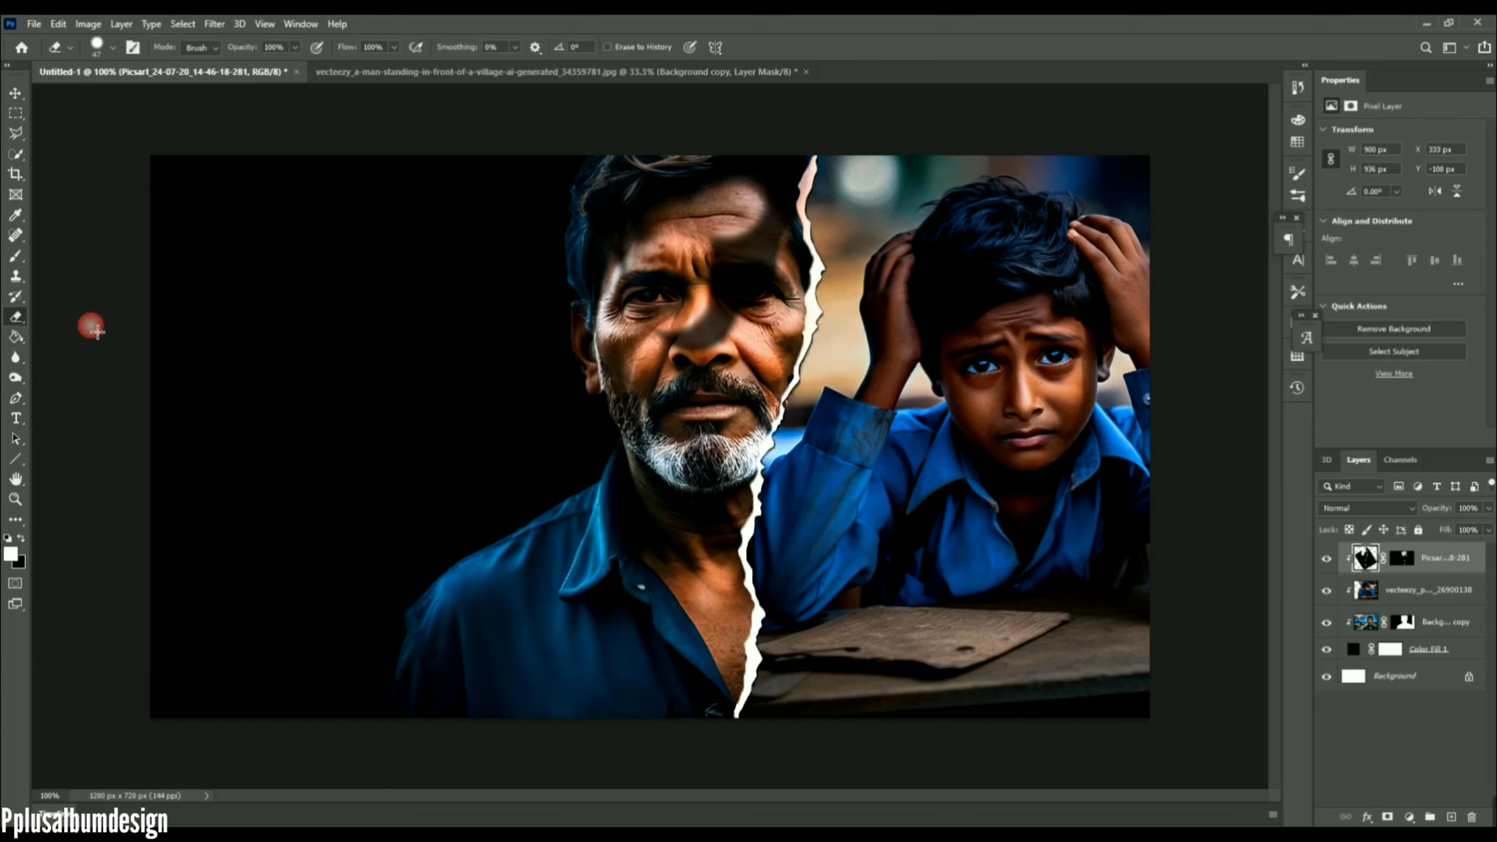
{"action": "mouse_move", "coordinate": [710, 241]}
{"action": "left_mouse_down"}
{"action": "mouse_move", "coordinate": [711, 321]}
{"action": "mouse_move", "coordinate": [767, 219]}
{"action": "mouse_move", "coordinate": [714, 321]}
{"action": "mouse_move", "coordinate": [757, 246]}
{"action": "mouse_move", "coordinate": [729, 340]}
{"action": "mouse_move", "coordinate": [708, 351]}
{"action": "mouse_move", "coordinate": [670, 320]}
{"action": "left_mouse_up"}
{"action": "left_click_drag", "start_coordinate": [617, 215], "coordinate": [622, 334]}
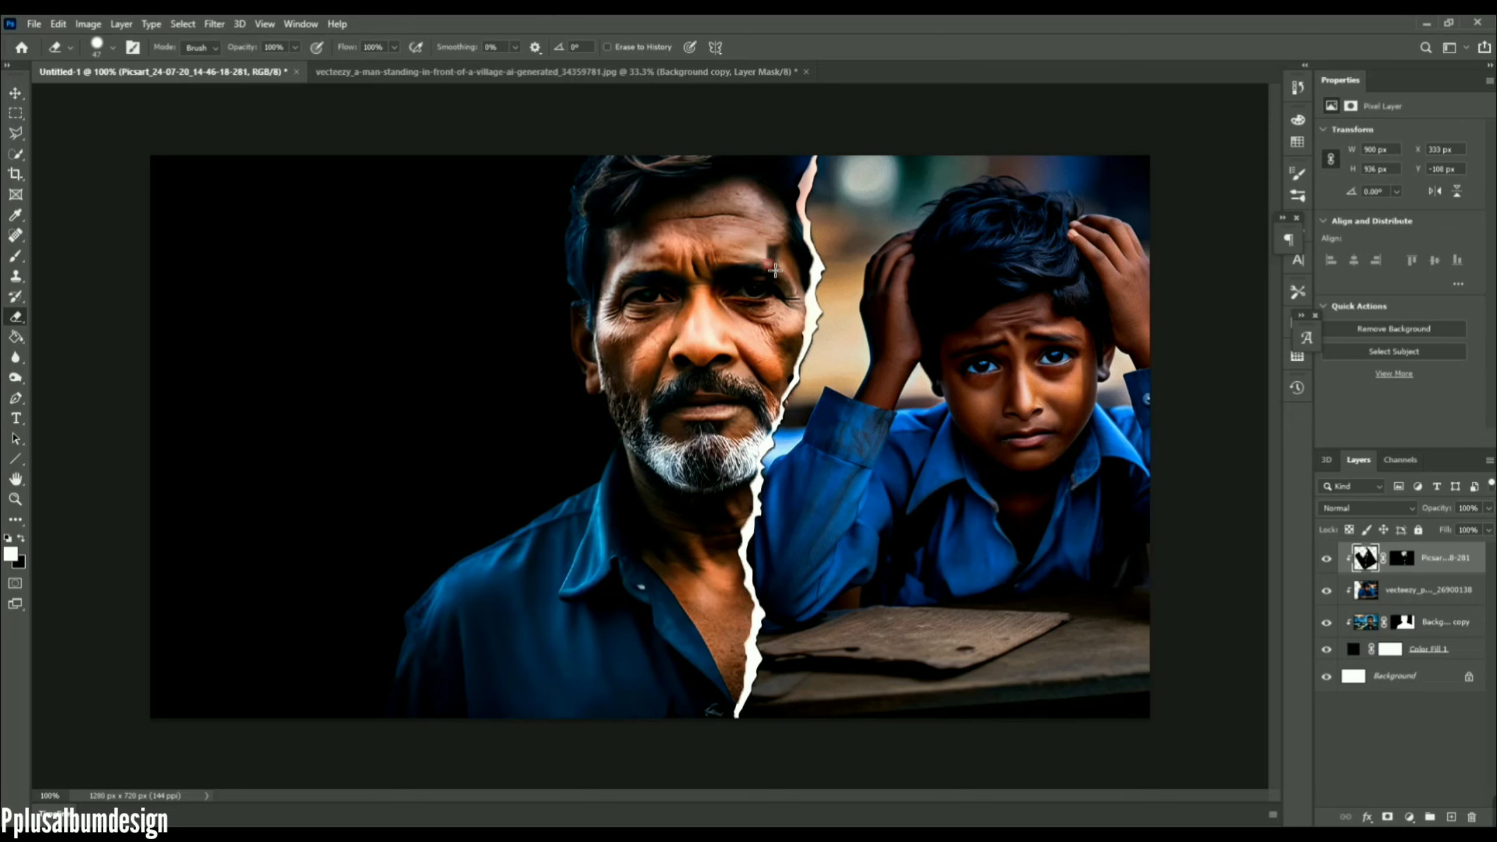
{"action": "mouse_move", "coordinate": [776, 272]}
{"action": "left_mouse_down"}
{"action": "mouse_move", "coordinate": [769, 248]}
{"action": "mouse_move", "coordinate": [741, 306]}
{"action": "left_mouse_up"}
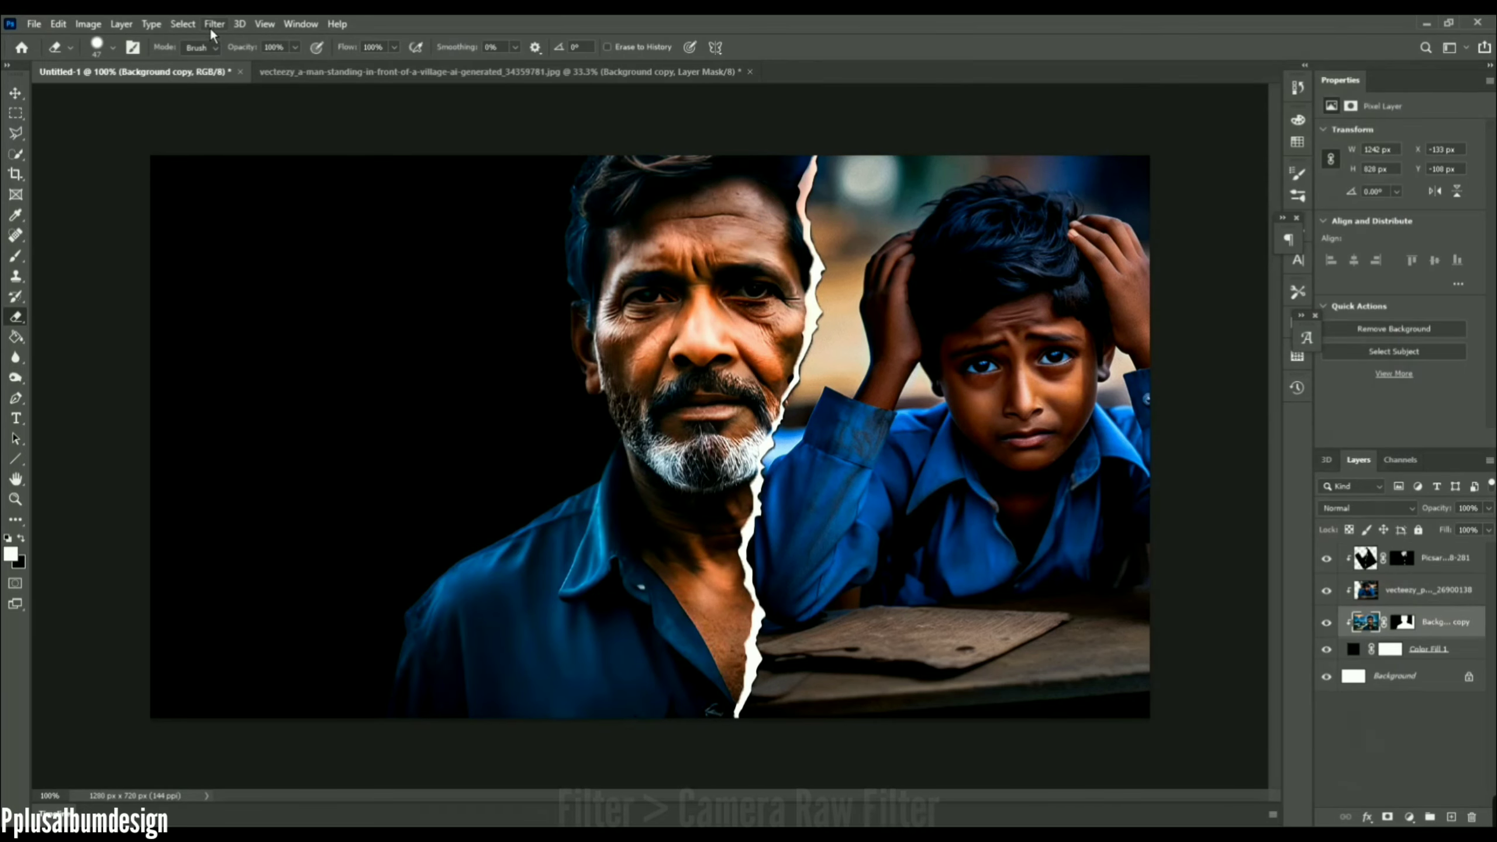
Convert the man's layer to black and white in Camera Raw Filter with Temperature -9, Exposure -1.30 and Contrast +35
{"action": "left_click", "coordinate": [214, 24]}
{"action": "left_click", "coordinate": [339, 160]}
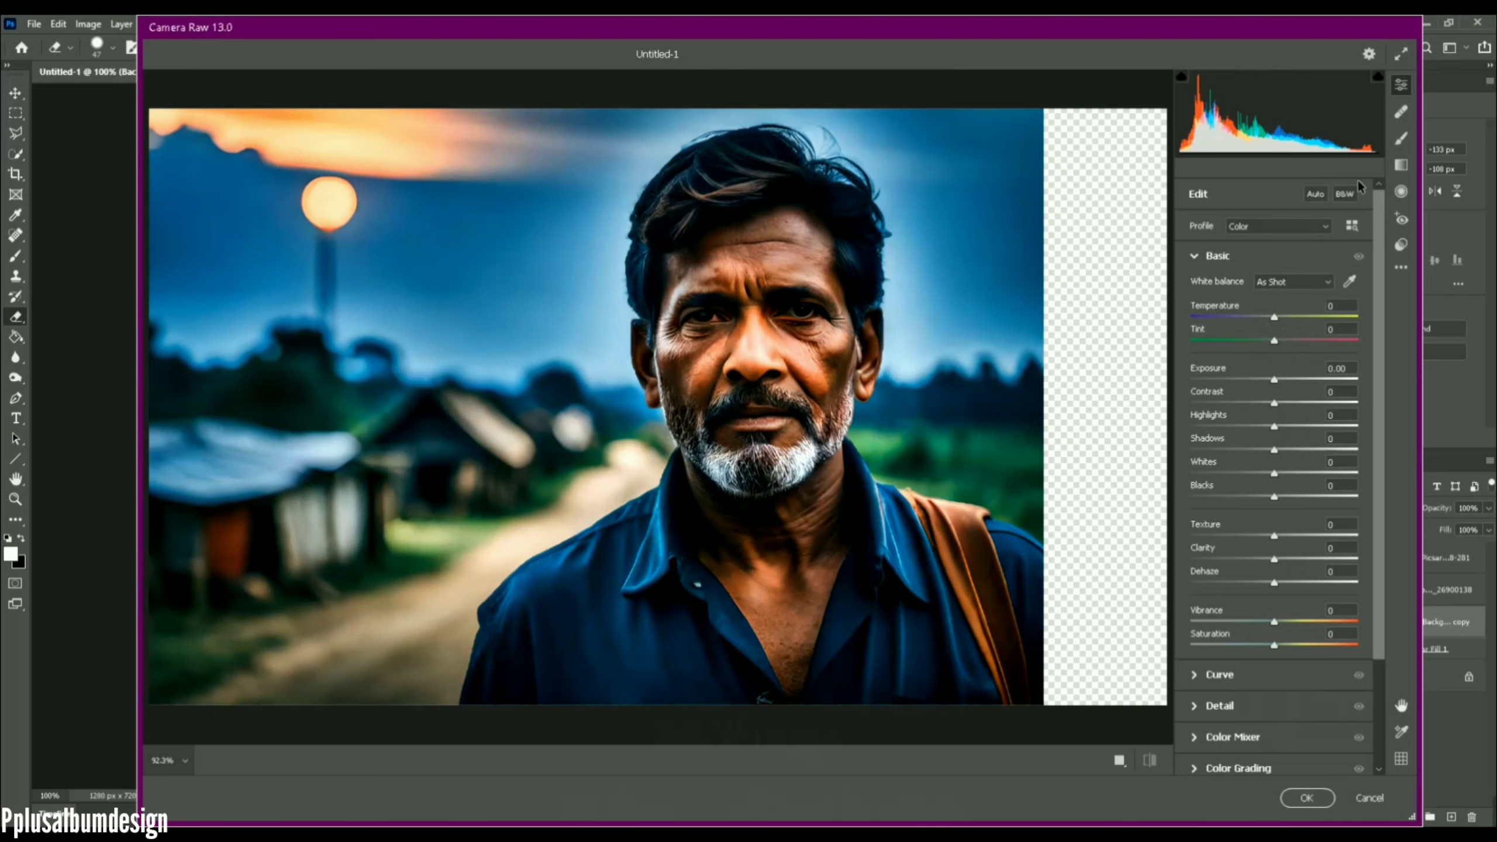
{"action": "left_click", "coordinate": [1346, 194]}
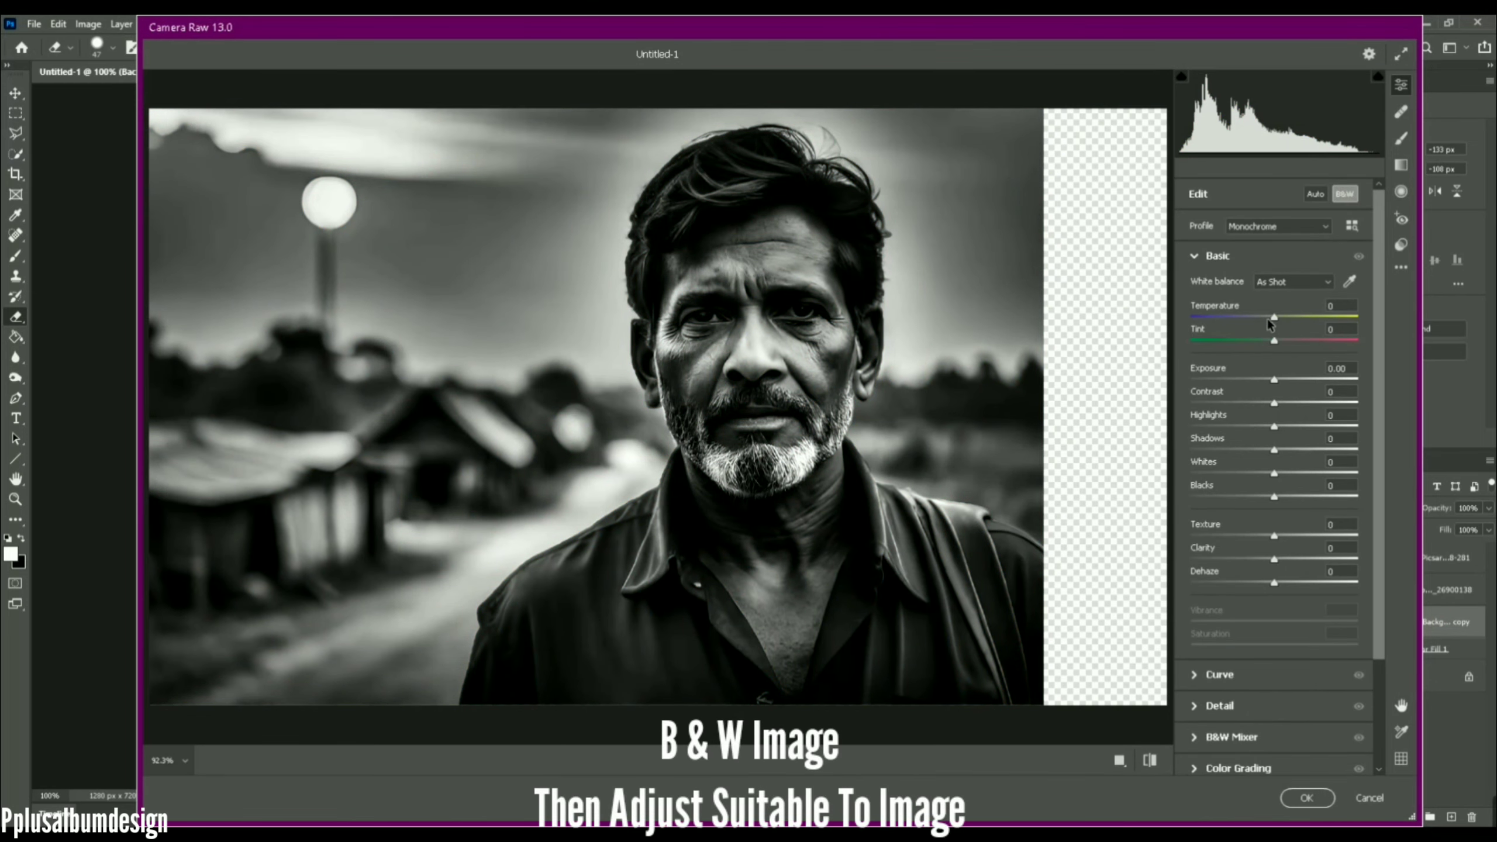
{"action": "left_click_drag", "start_coordinate": [1267, 317], "coordinate": [1261, 322]}
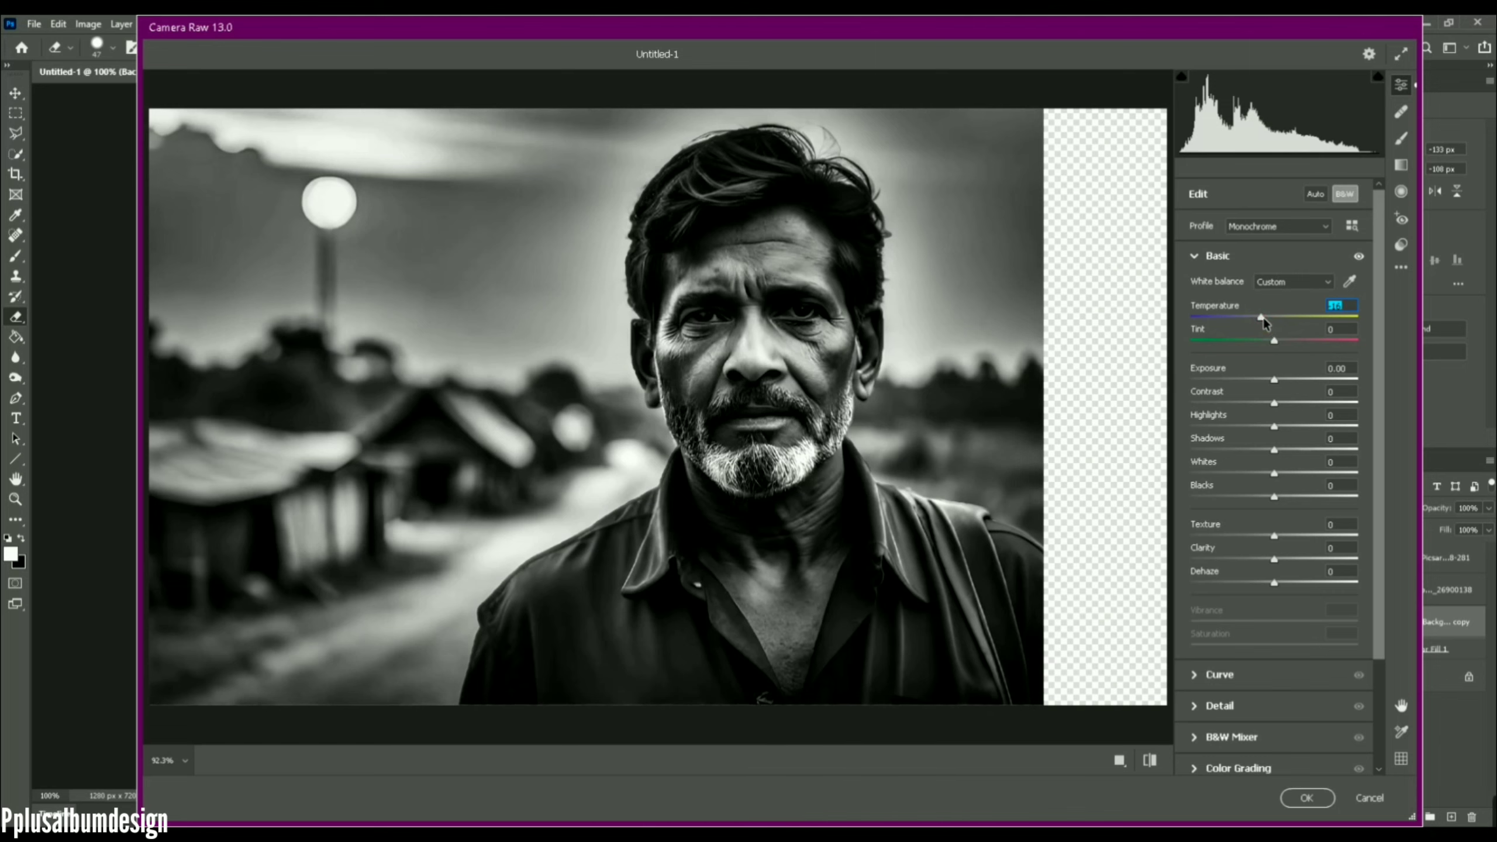
{"action": "left_click_drag", "start_coordinate": [1266, 320], "coordinate": [1268, 321]}
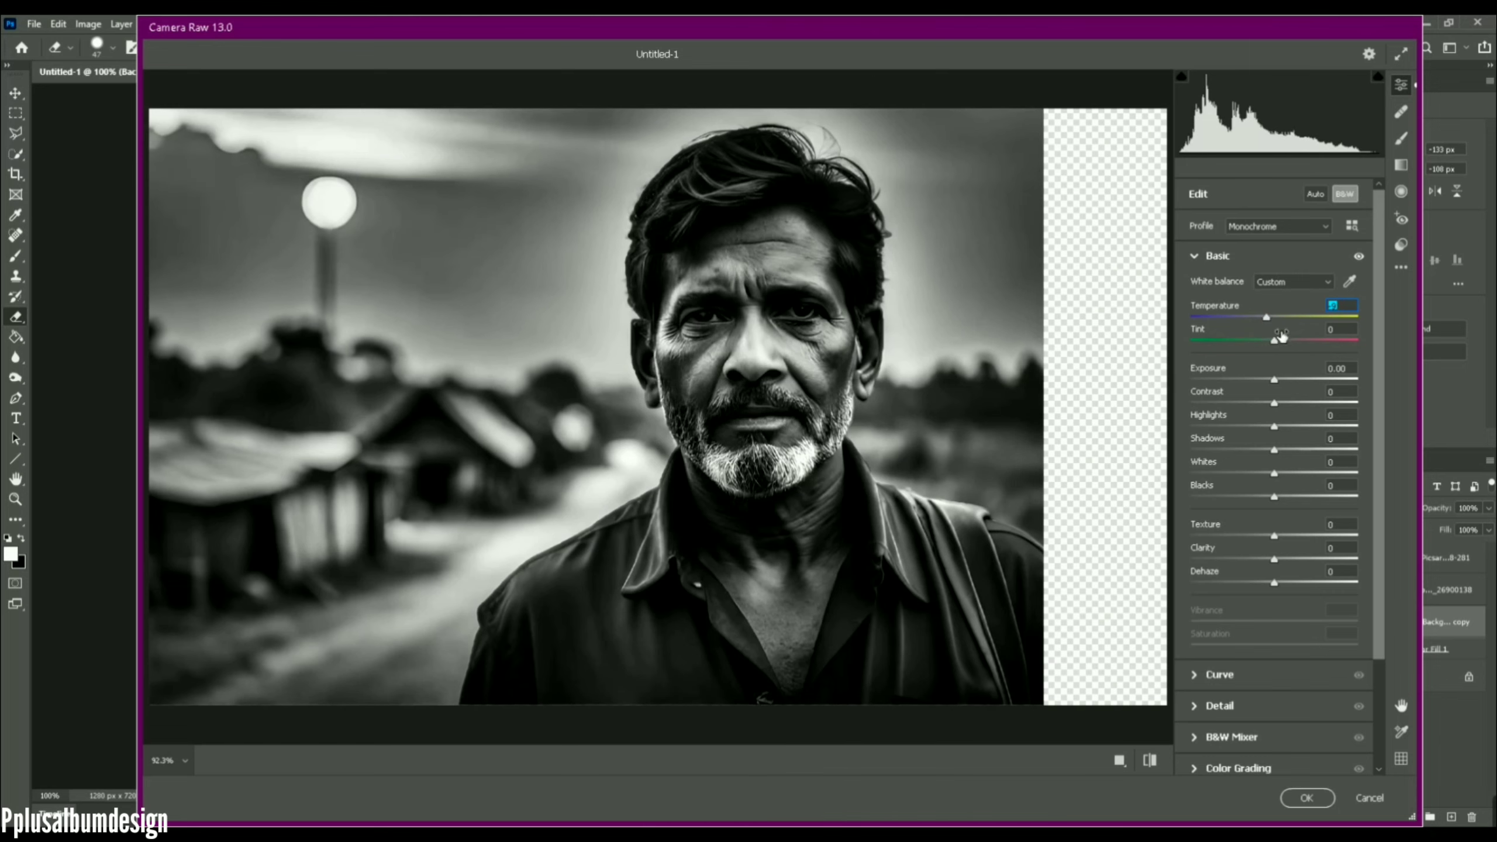
{"action": "left_click_drag", "start_coordinate": [1258, 378], "coordinate": [1253, 382]}
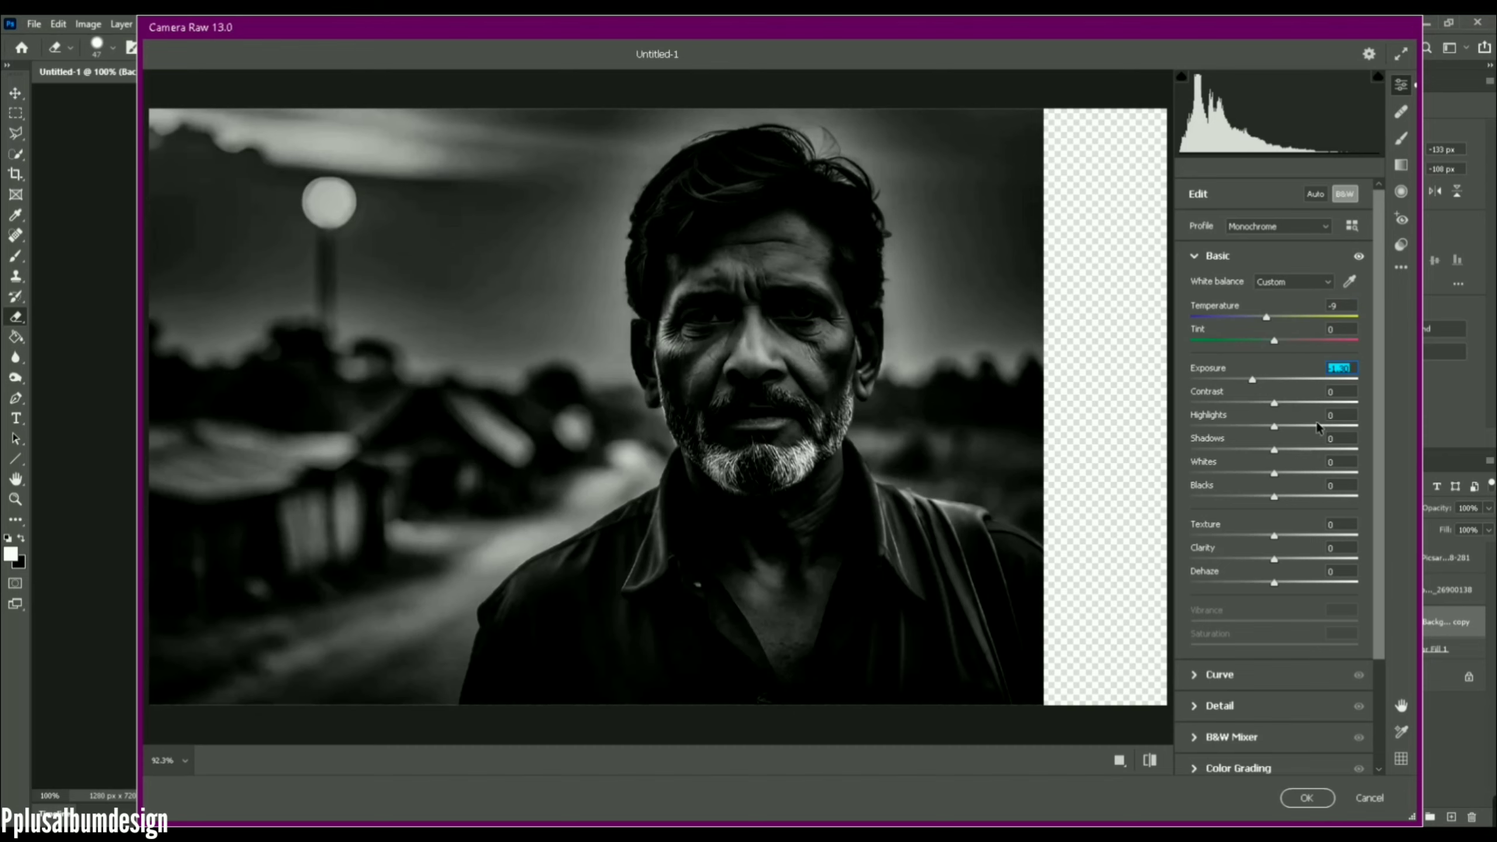
{"action": "left_click", "coordinate": [1303, 403]}
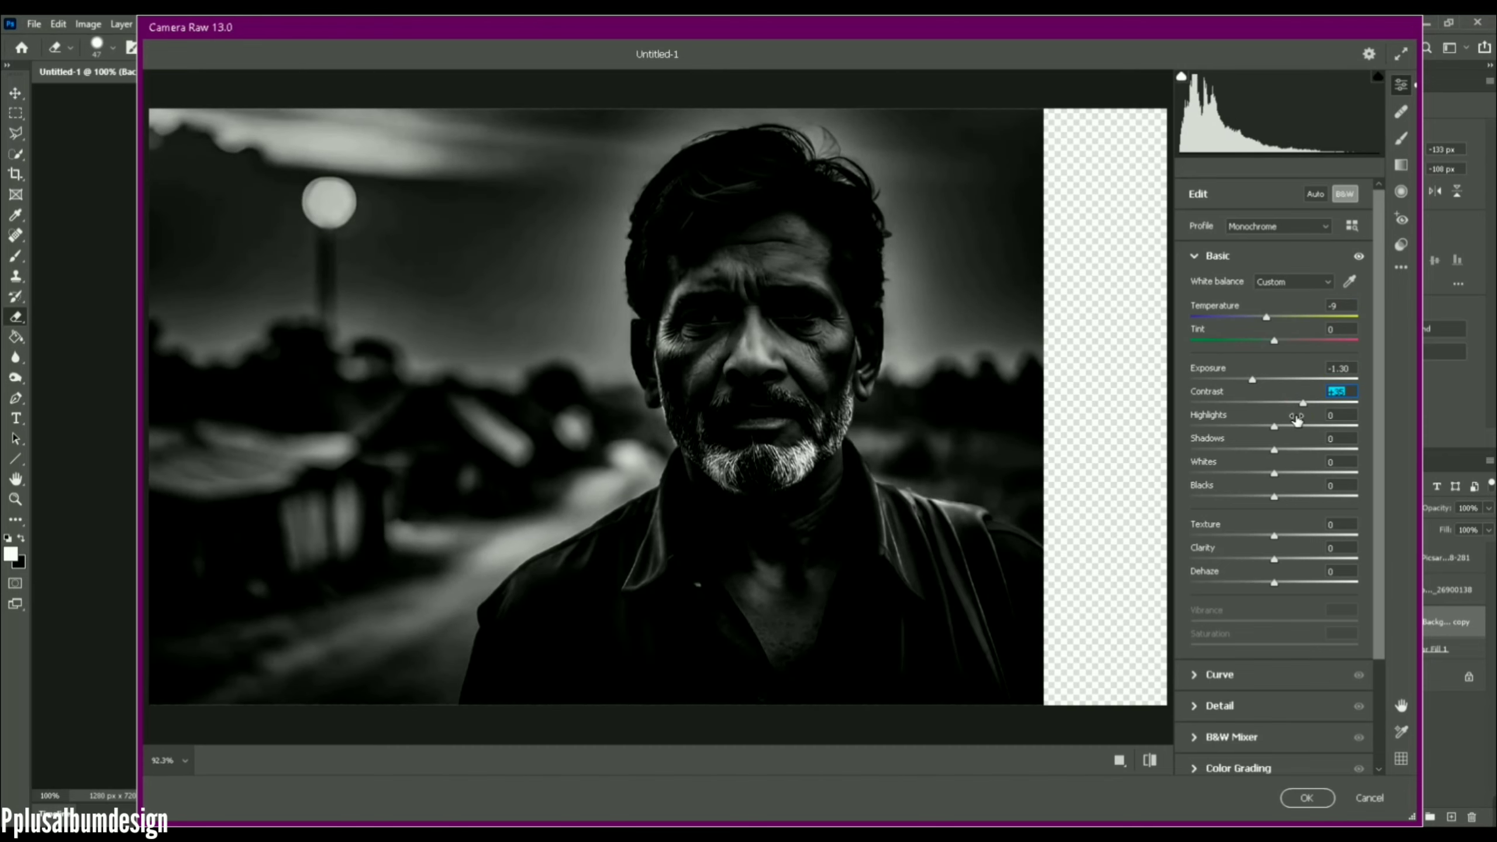
Set Texture to +47, Clarity to +33 and Dehaze to +16, and apply the Camera Raw adjustments
{"action": "left_click", "coordinate": [1307, 535]}
{"action": "left_click", "coordinate": [1299, 559]}
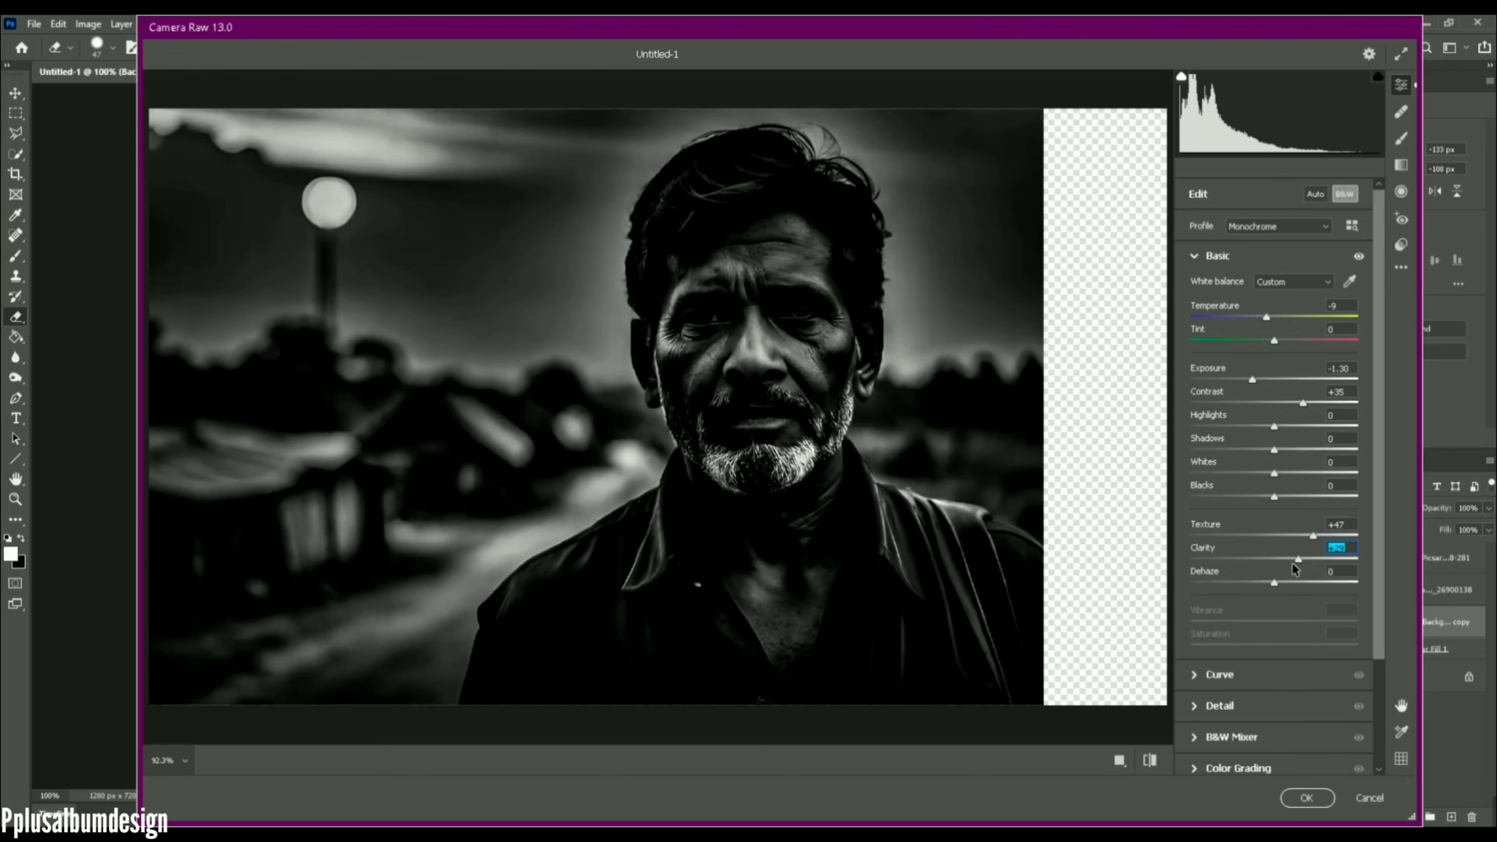
{"action": "type", "text": "33"}
{"action": "left_click", "coordinate": [1284, 582]}
{"action": "type", "text": "16"}
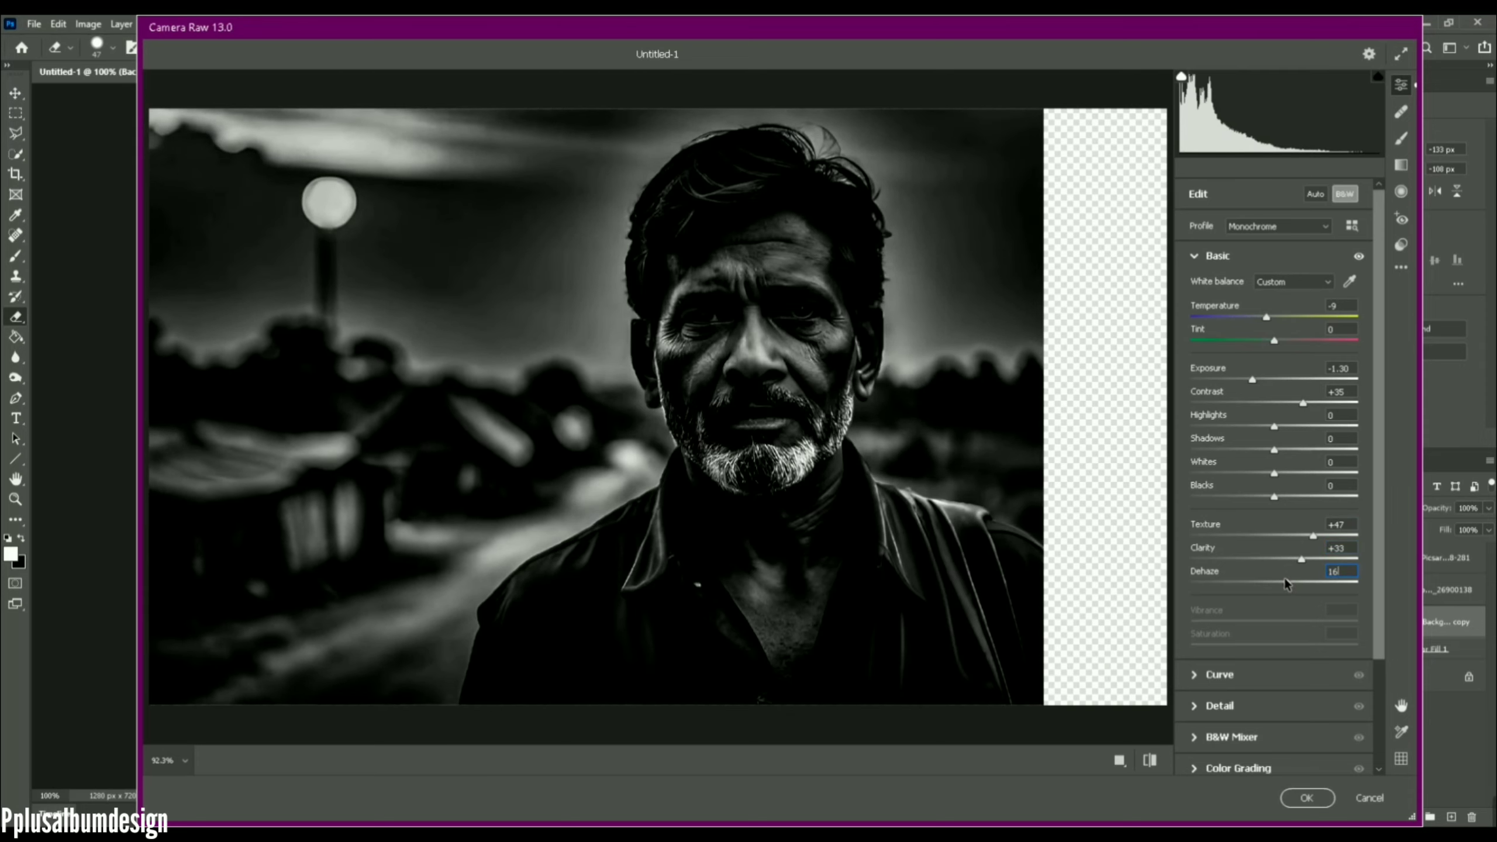
{"action": "left_click", "coordinate": [1323, 797]}
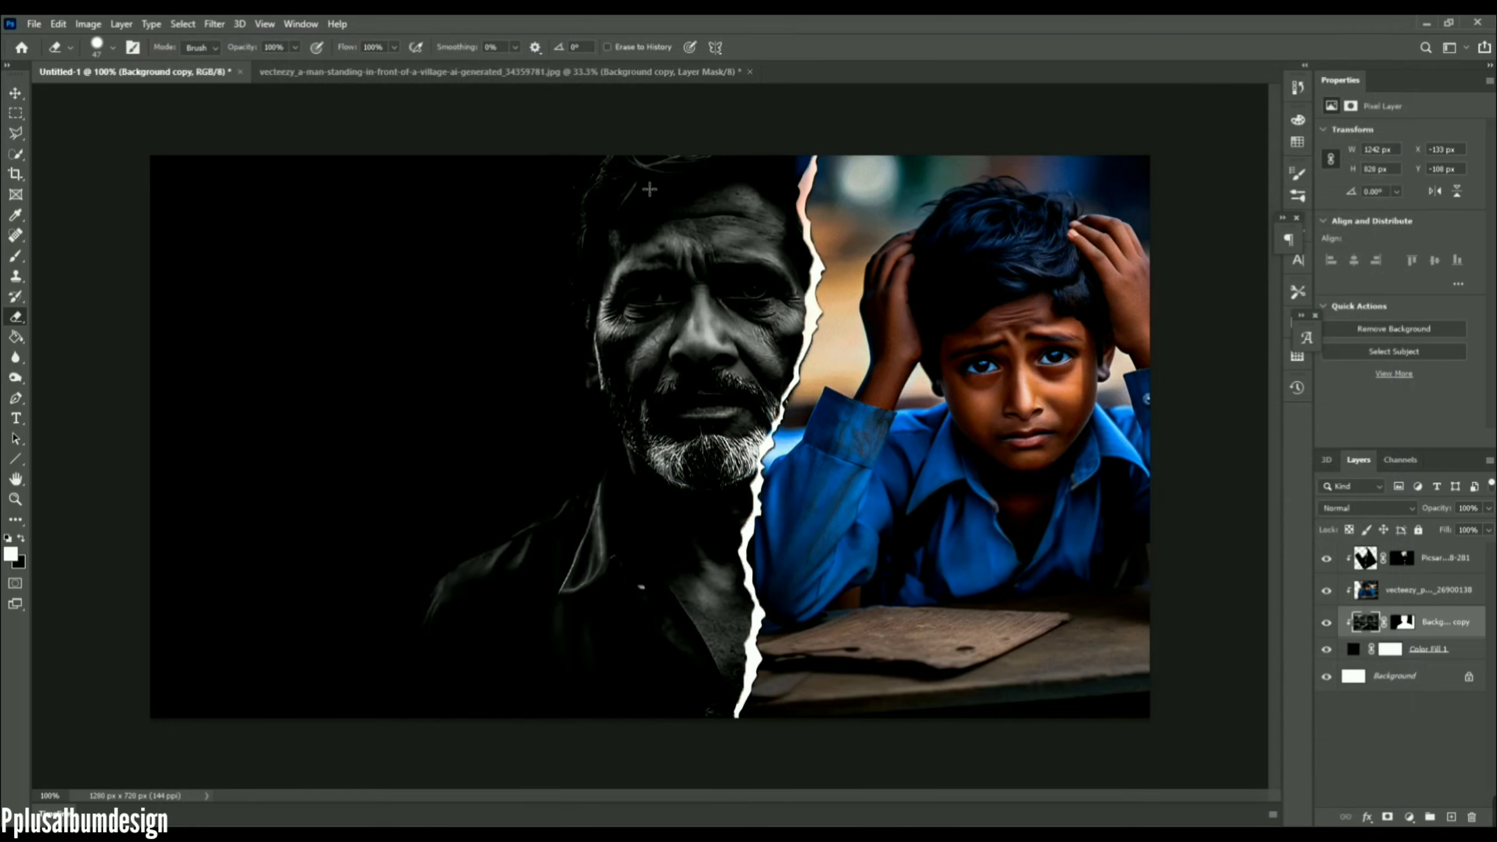
Add a text layer reading "THE" above the torn-paper layer and place it on the black area beside the man
{"action": "left_click", "coordinate": [16, 418]}
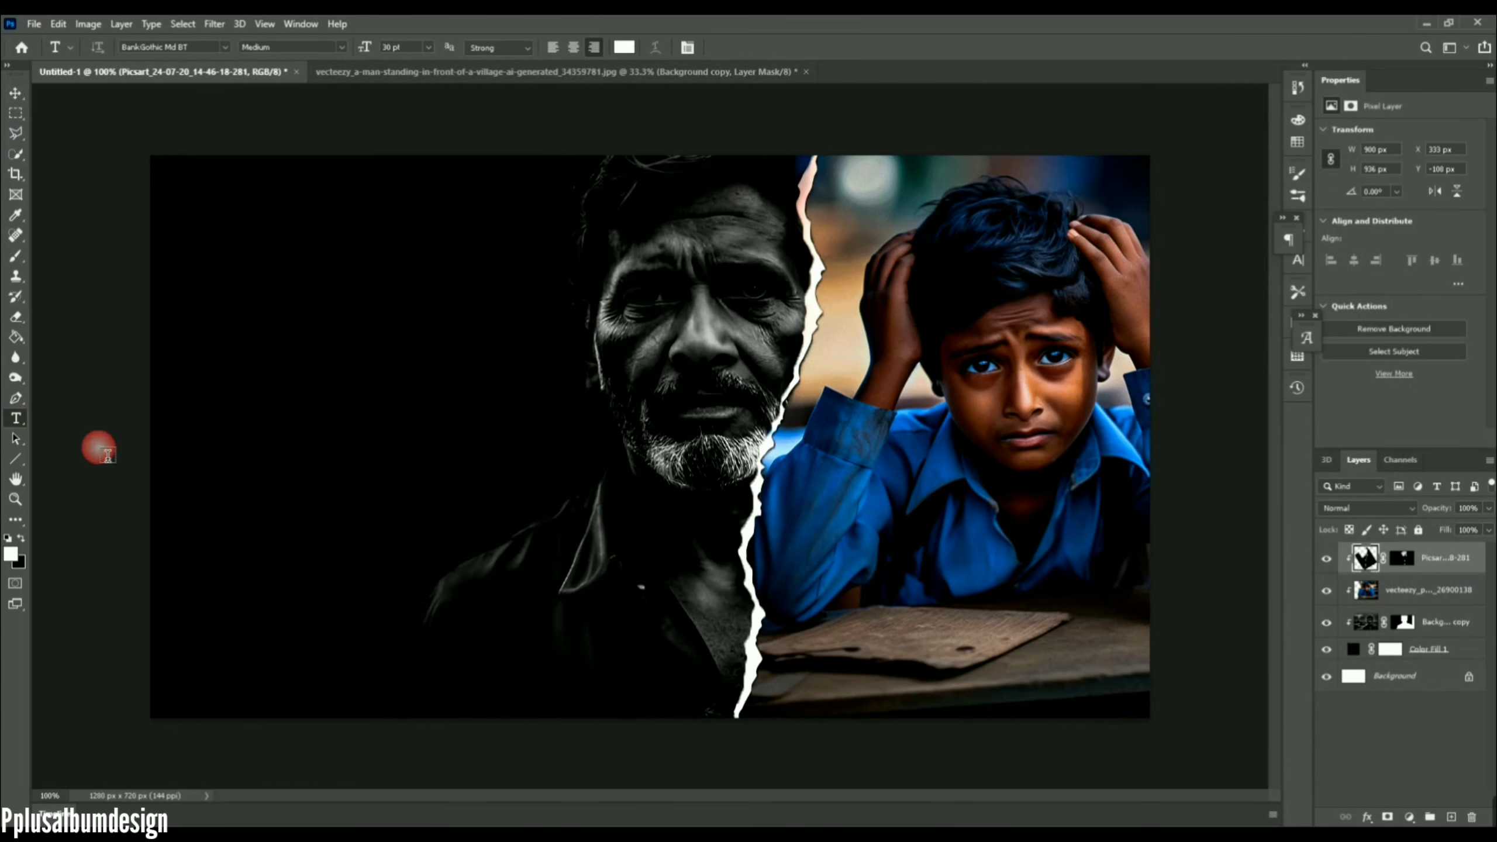
{"action": "left_click", "coordinate": [223, 482]}
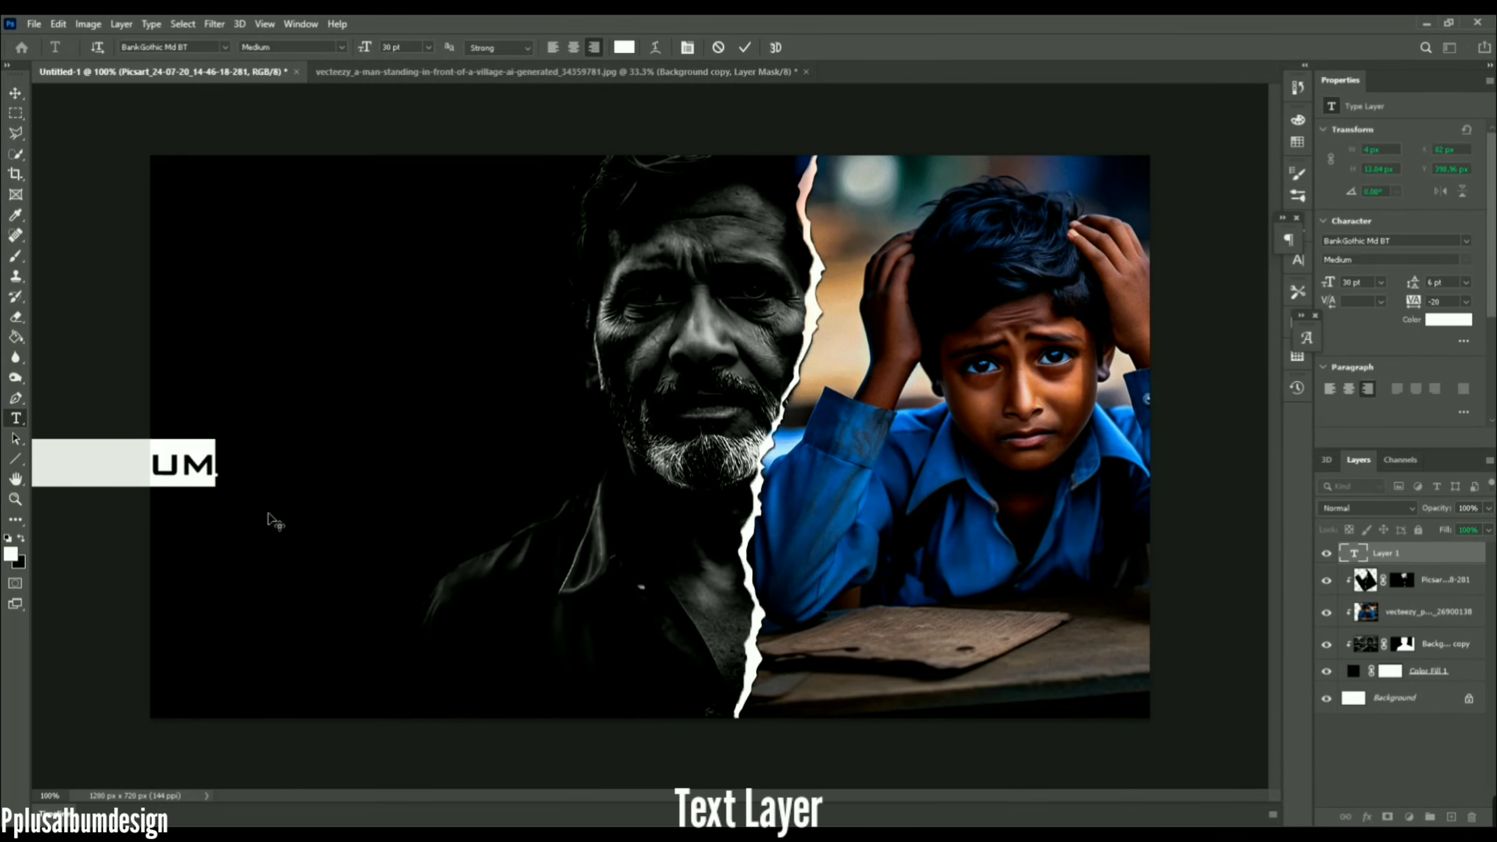
{"action": "key", "text": "BackSpace"}
{"action": "type", "text": "THE"}
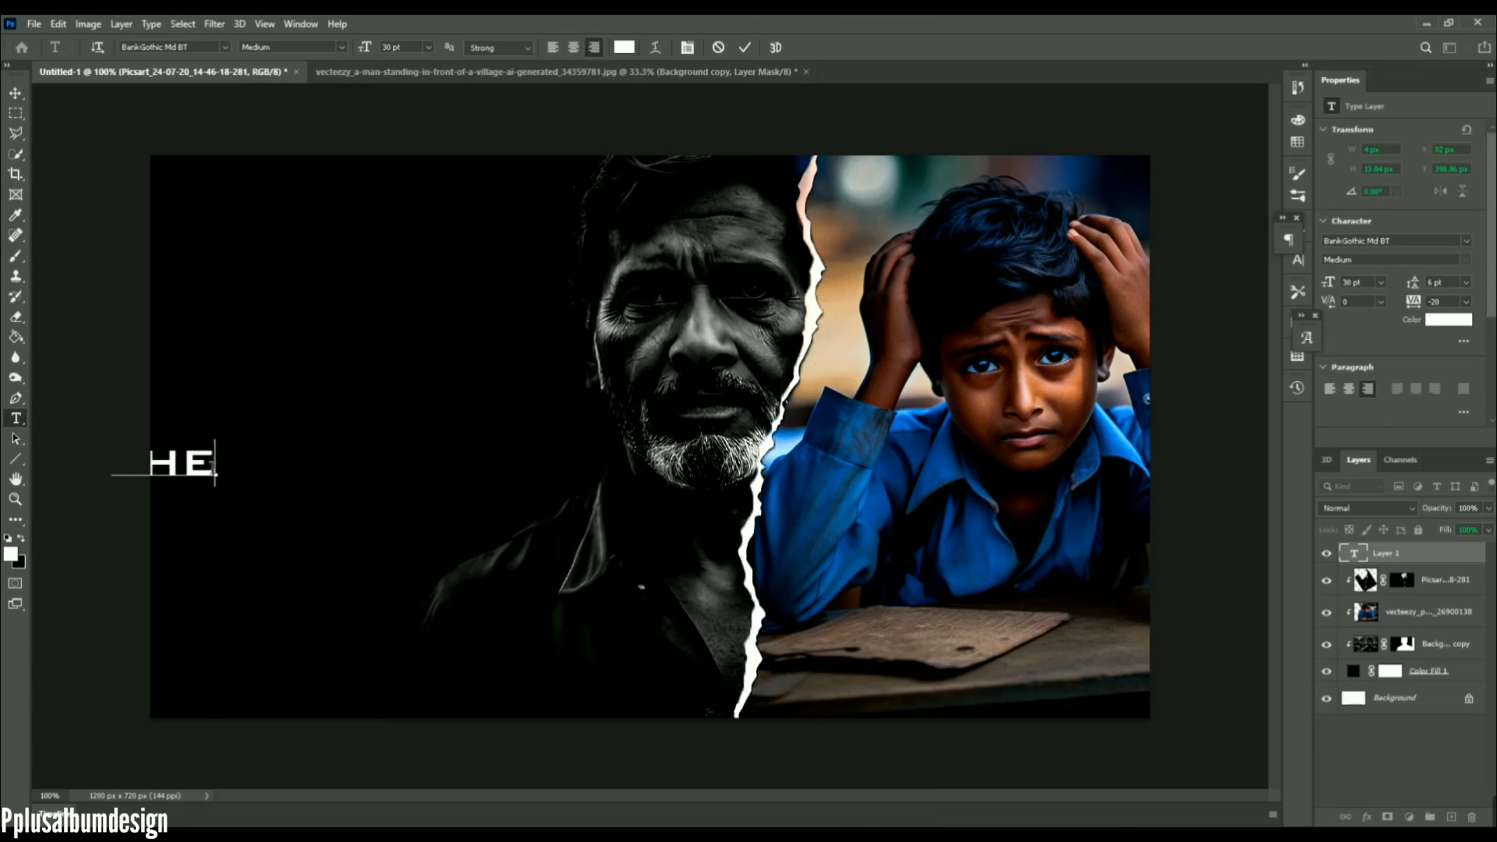
{"action": "left_click_drag", "start_coordinate": [212, 468], "coordinate": [31, 466]}
{"action": "left_click_drag", "start_coordinate": [180, 501], "coordinate": [244, 501]}
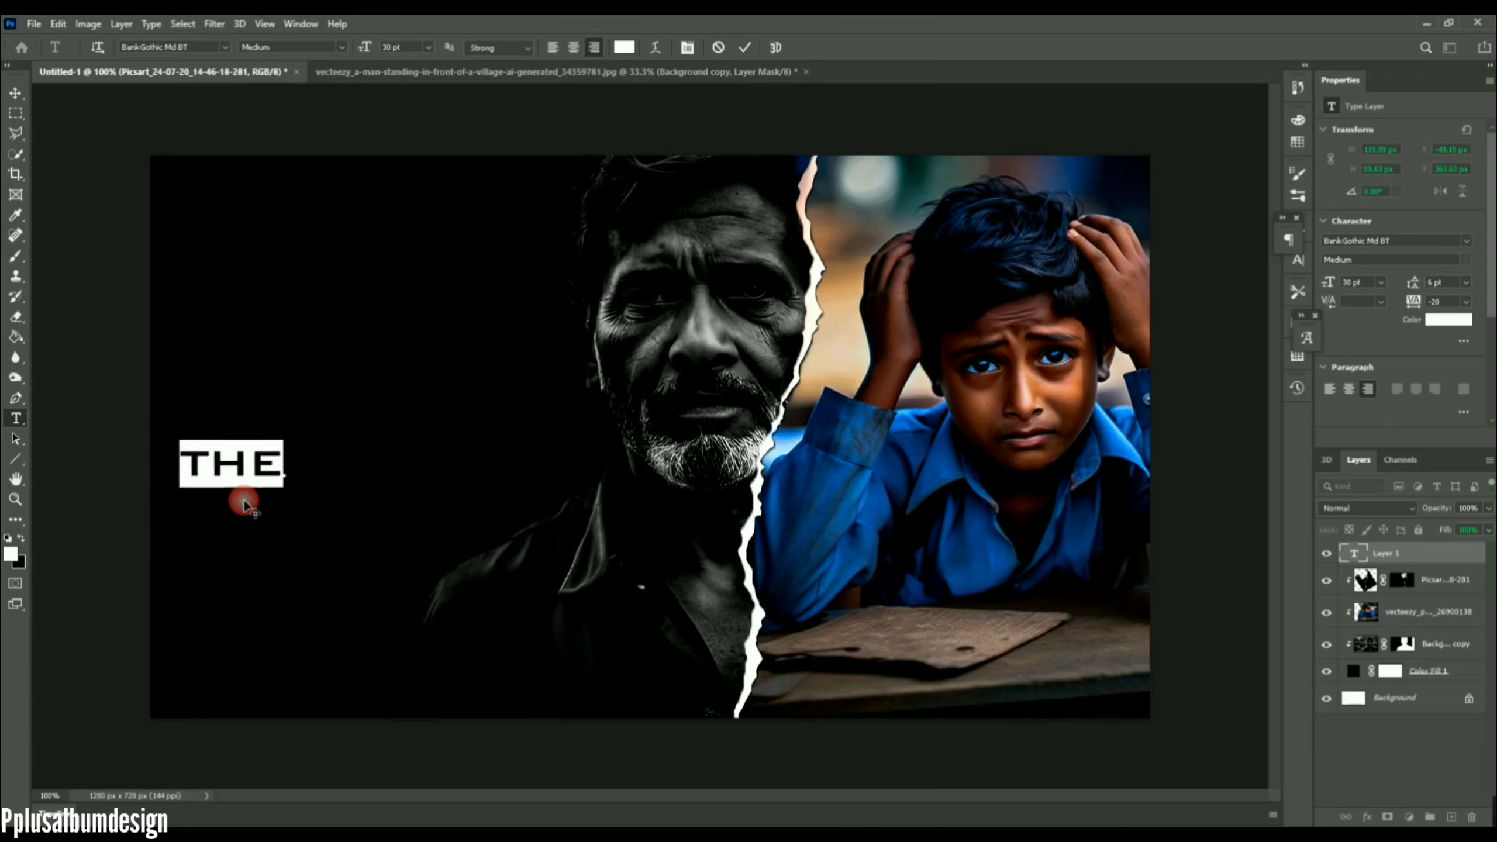
Format the word "THE" as 18 pt white BankGothic Lt BT and commit the text
{"action": "left_click", "coordinate": [428, 47]}
{"action": "left_click", "coordinate": [415, 173]}
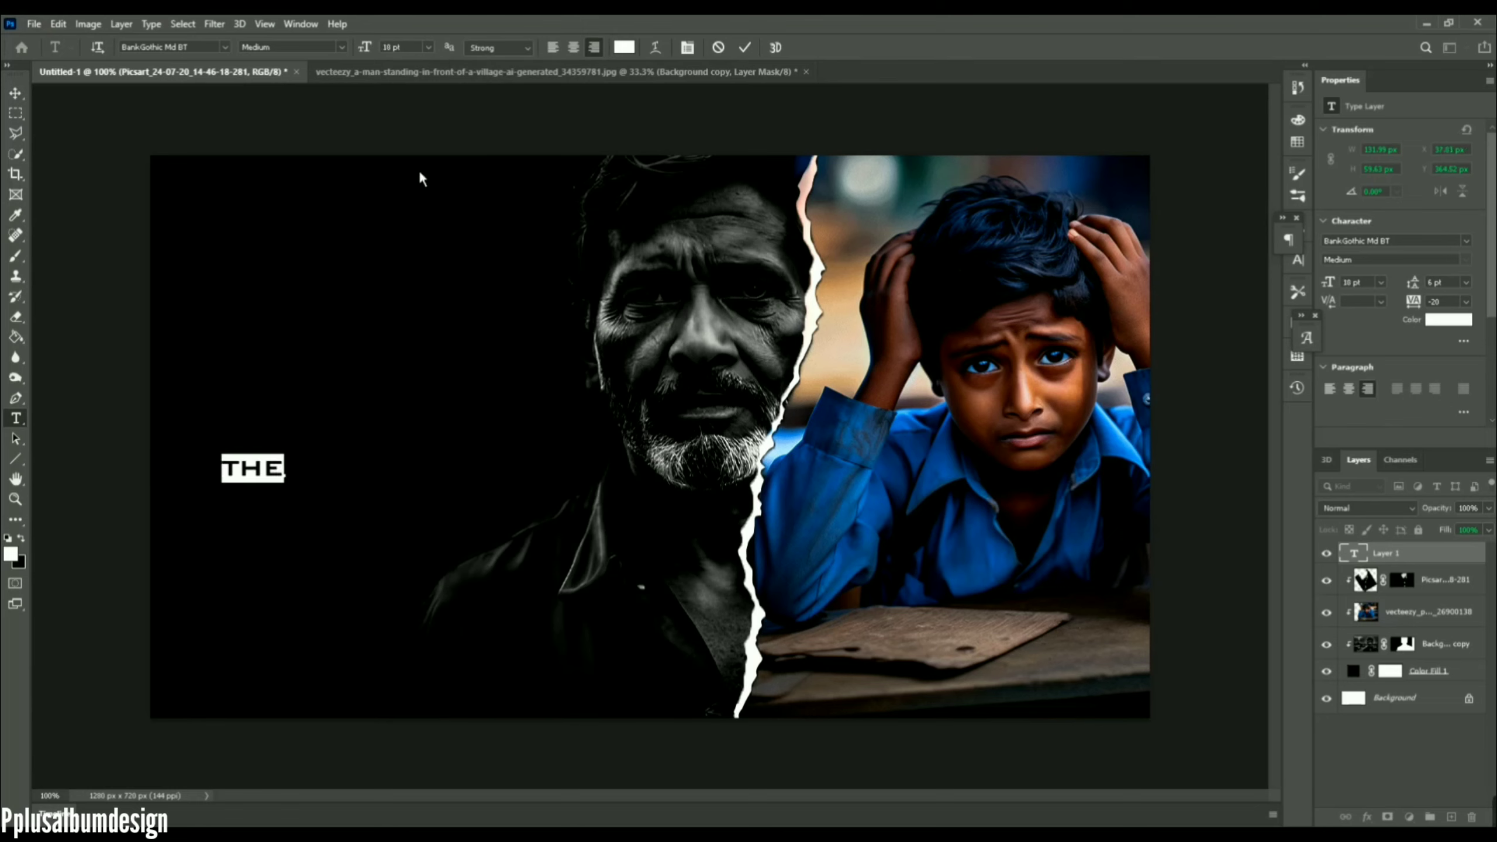
{"action": "left_click", "coordinate": [1453, 322]}
{"action": "left_click_drag", "start_coordinate": [920, 401], "coordinate": [905, 383]}
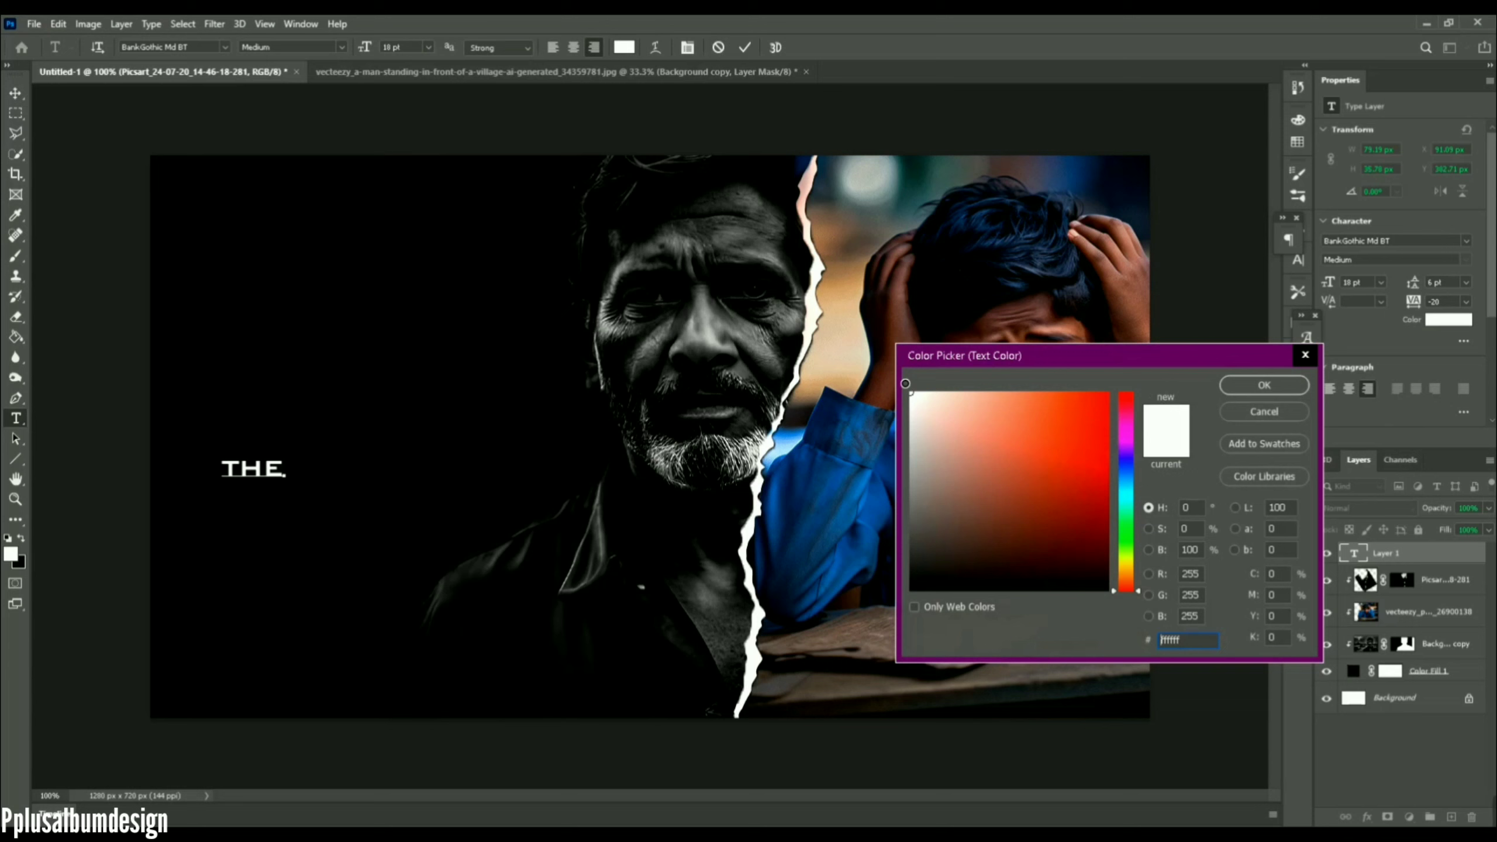
{"action": "left_click", "coordinate": [1262, 385]}
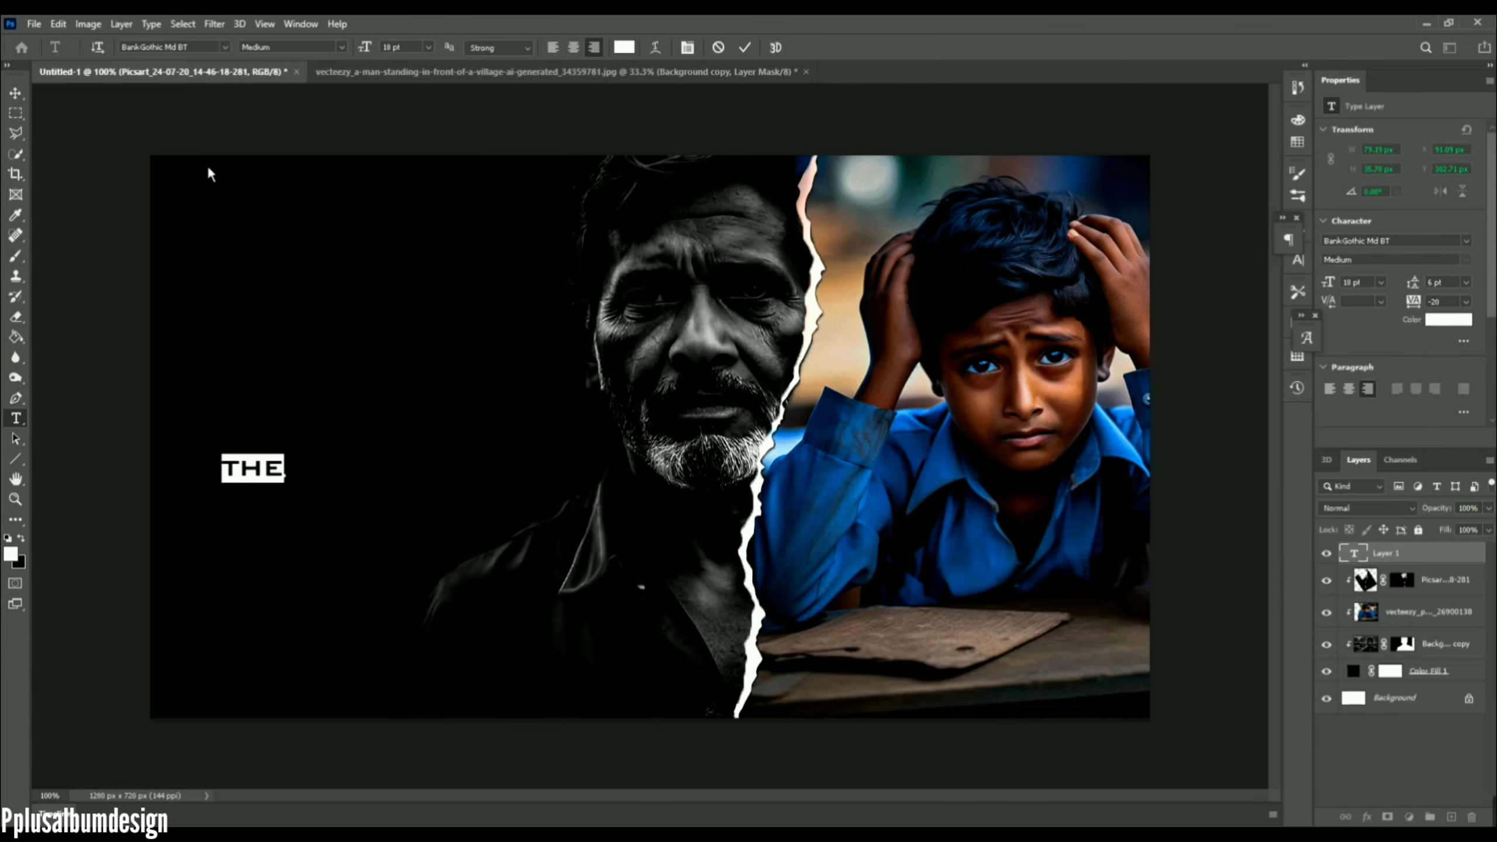
{"action": "left_click", "coordinate": [224, 48]}
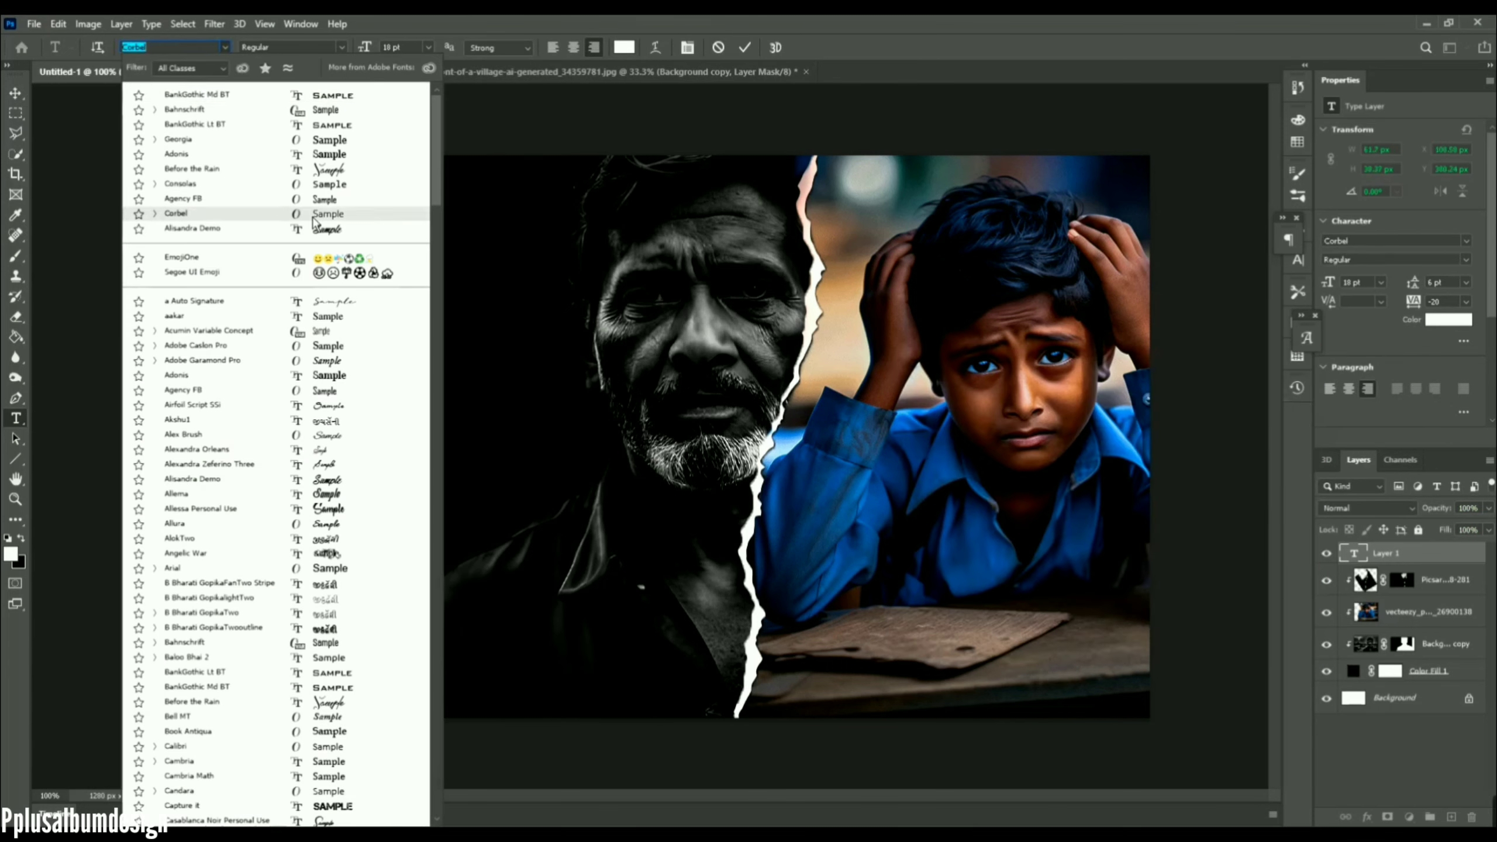
{"action": "left_click", "coordinate": [338, 125]}
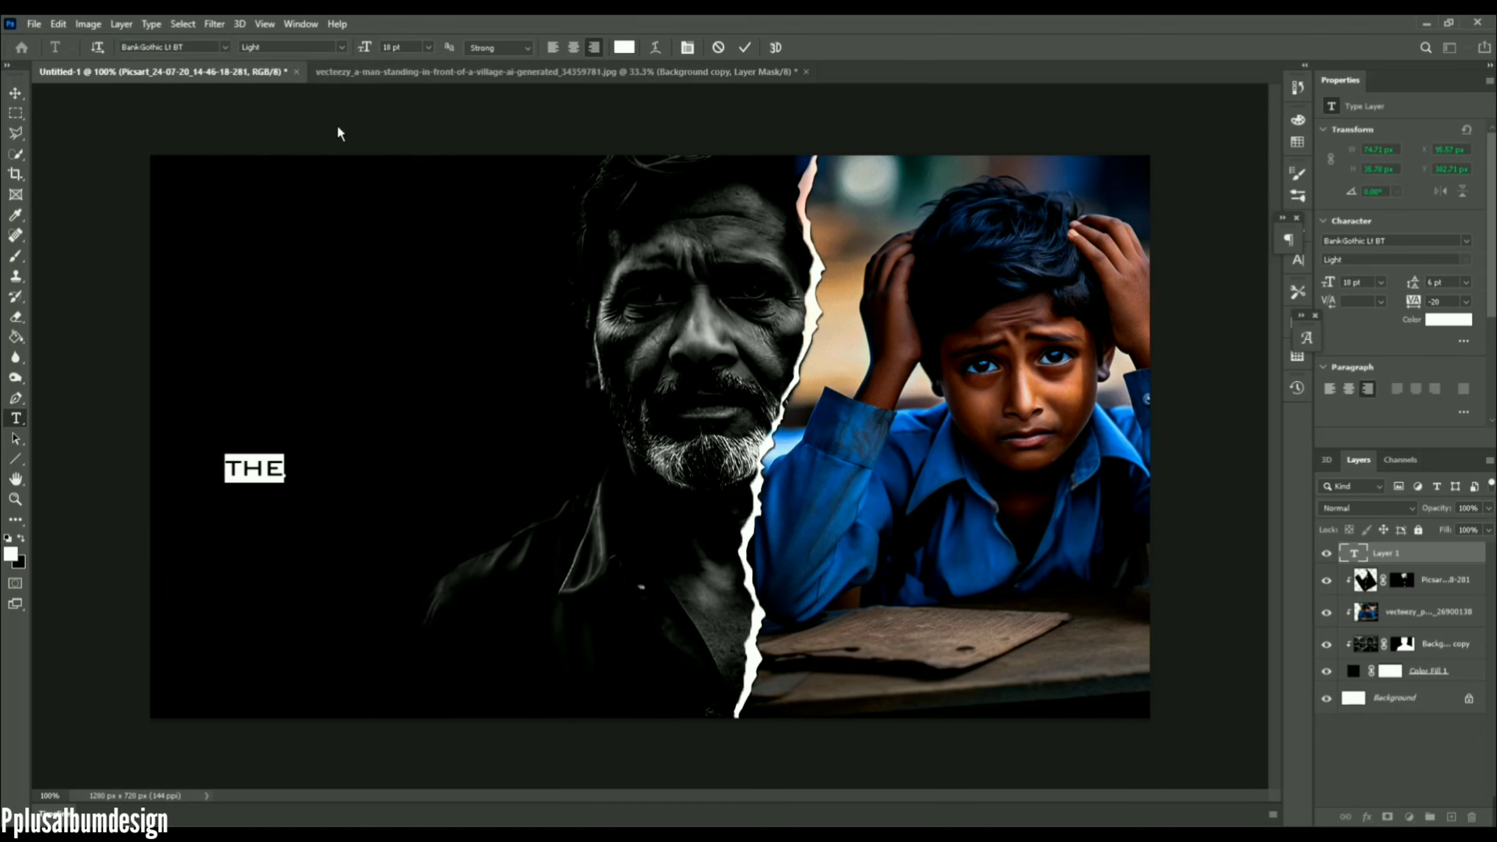
{"action": "left_click", "coordinate": [746, 49]}
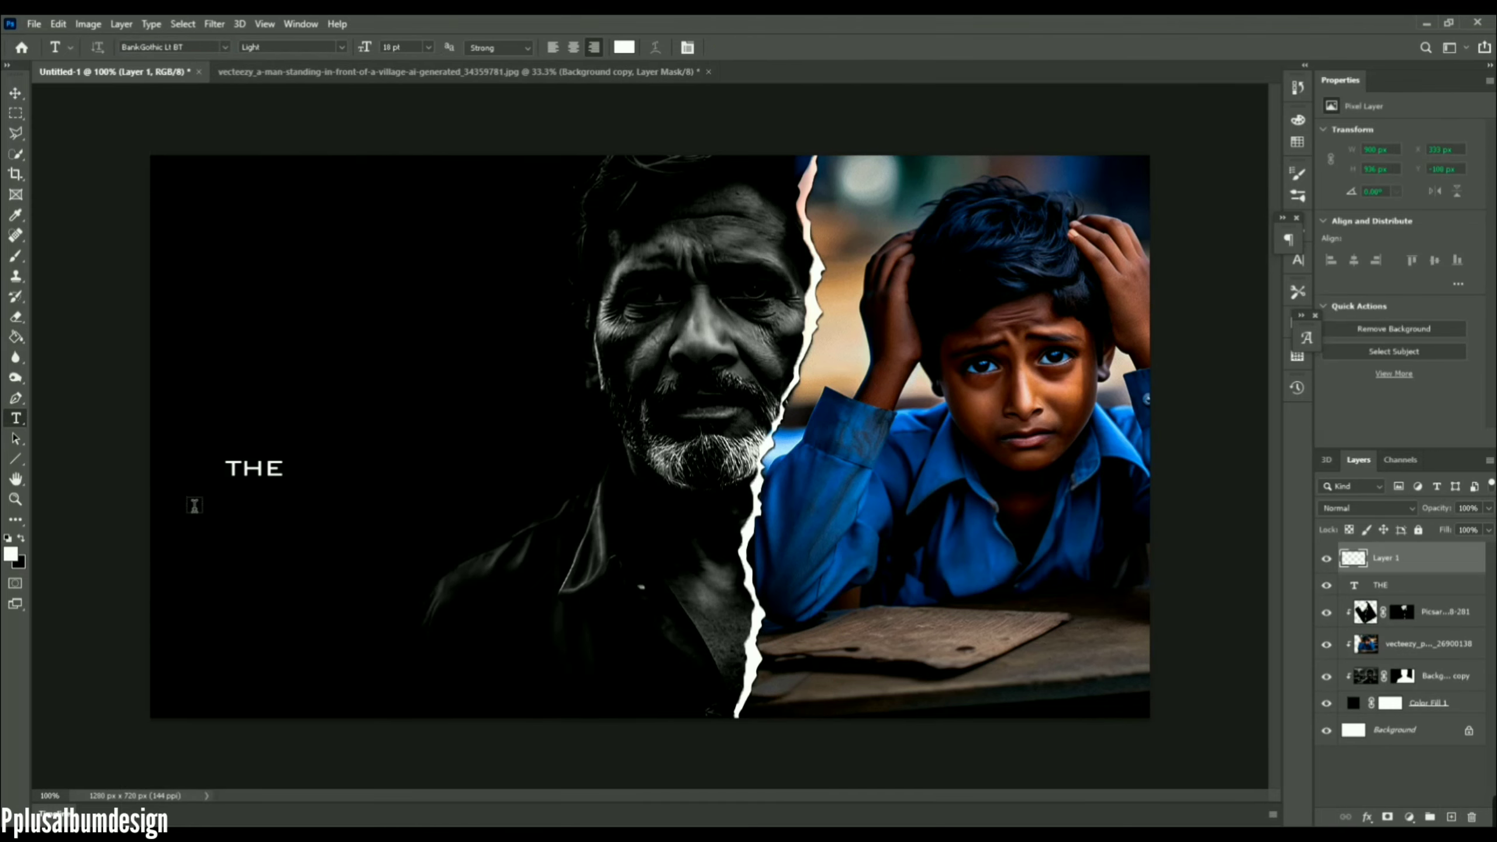
Add a new text layer reading "EDUCATION" and move it clear of the word "THE"
{"action": "left_click", "coordinate": [327, 518]}
{"action": "key", "text": "BackSpace"}
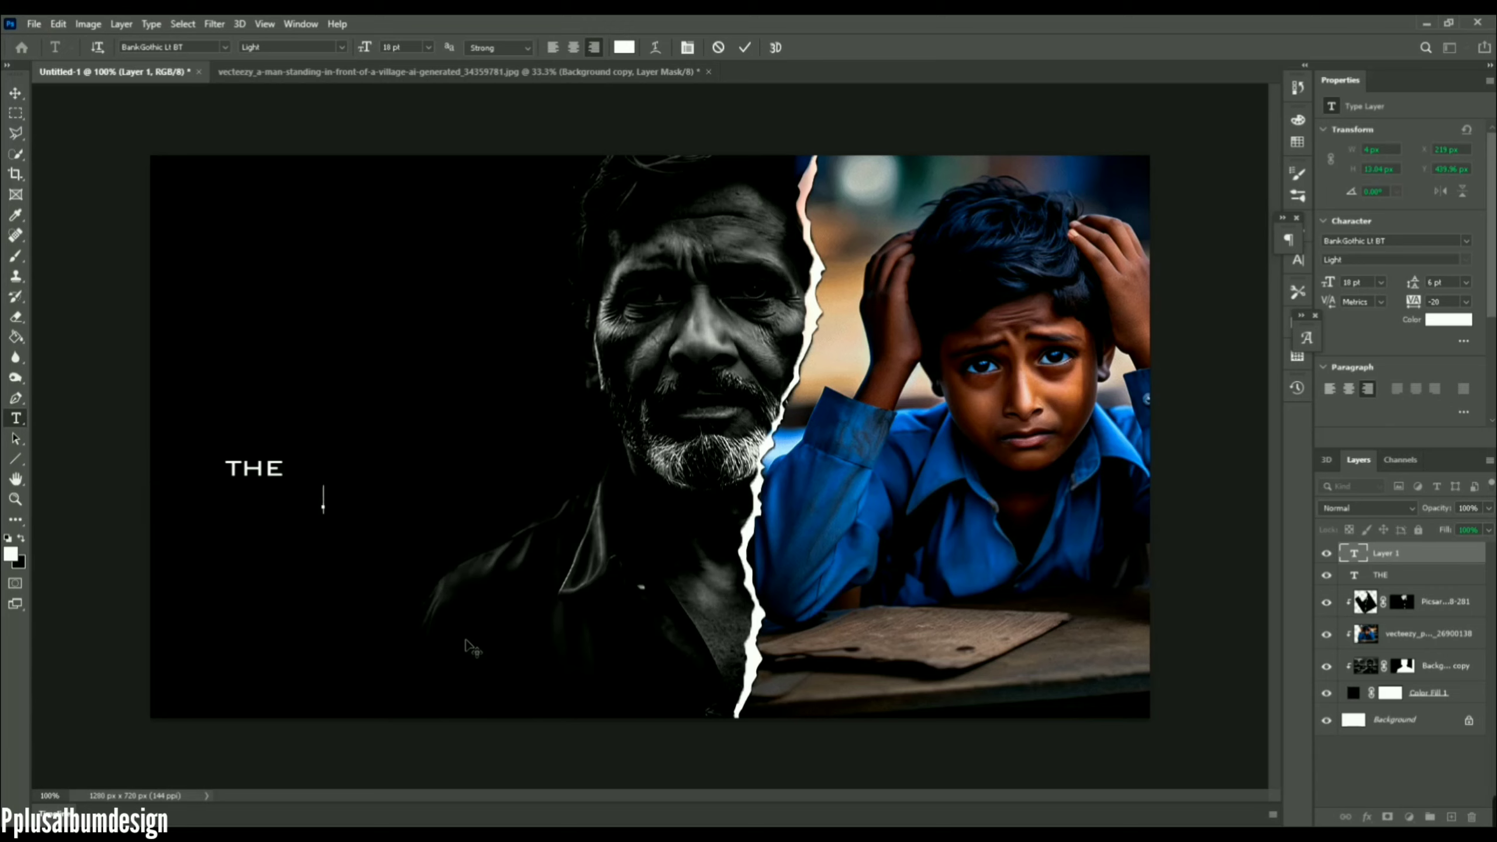
{"action": "type", "text": "EDUCATION"}
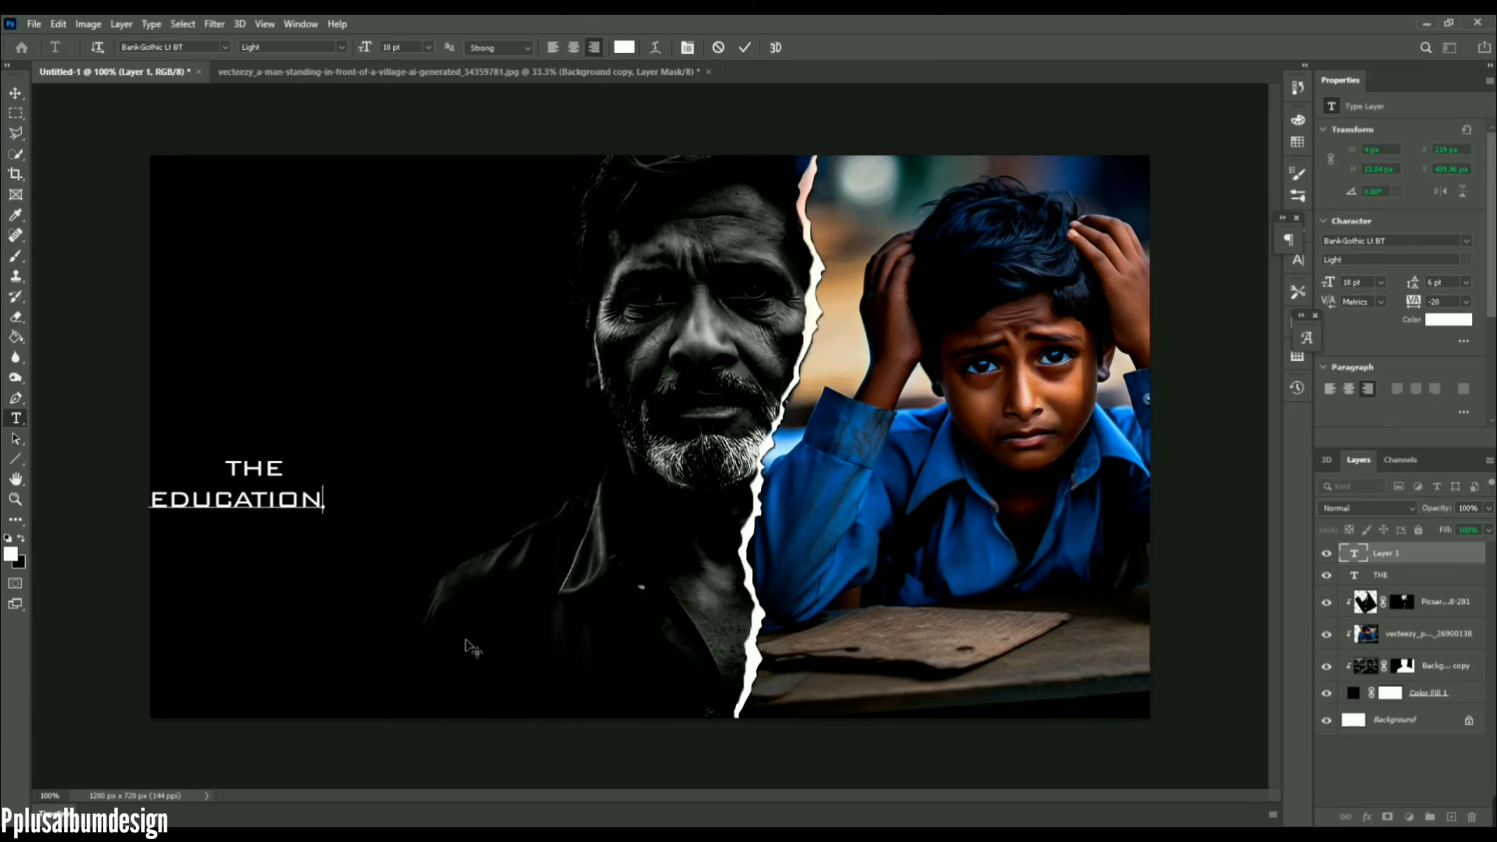
{"action": "left_click_drag", "start_coordinate": [325, 511], "coordinate": [111, 521]}
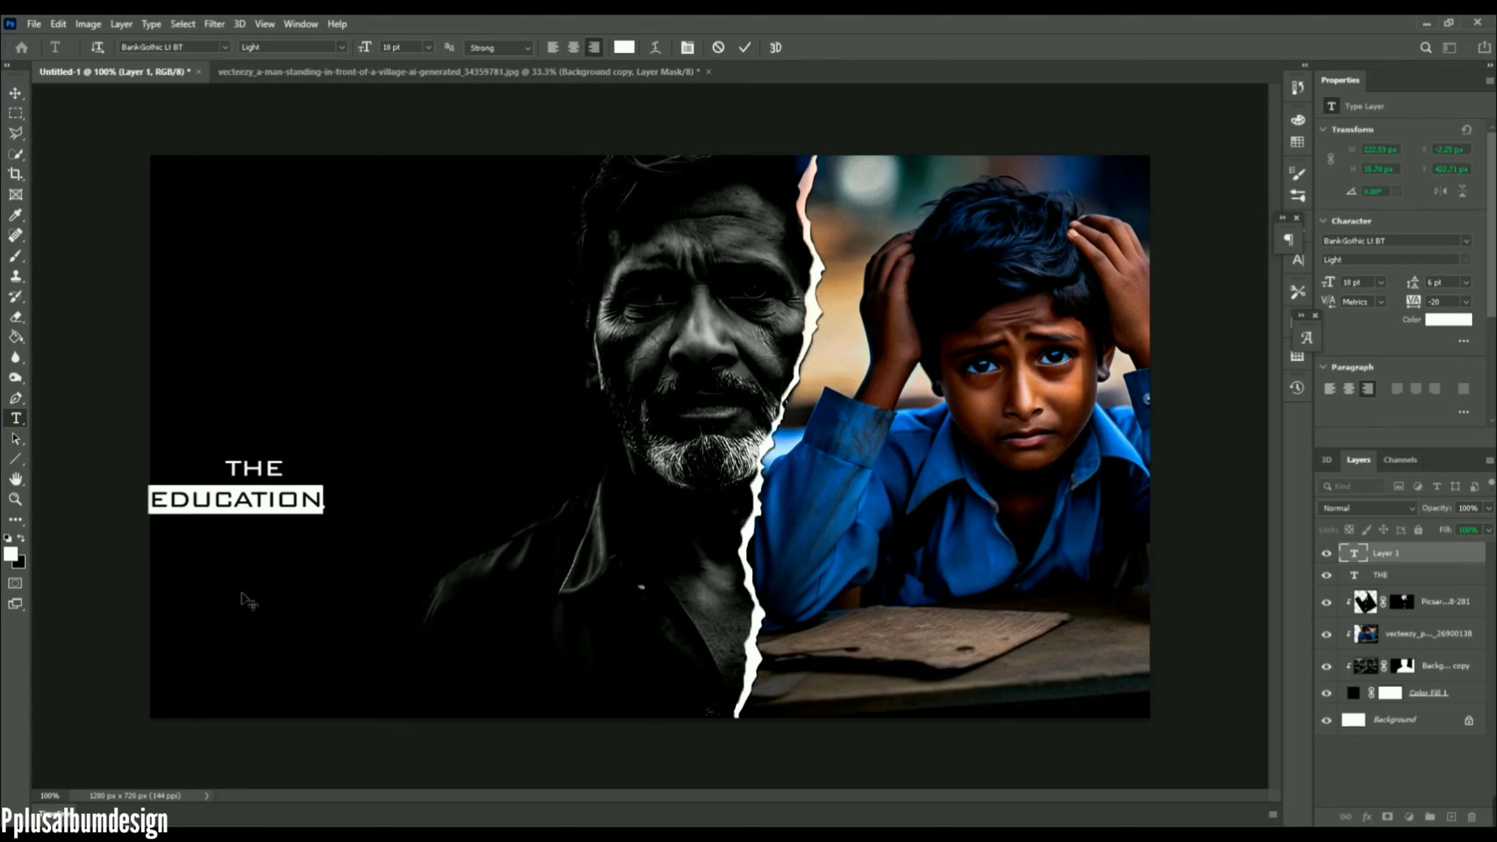
{"action": "left_click_drag", "start_coordinate": [290, 534], "coordinate": [669, 475]}
Format the word "EDUCATION" in BankGothic Md BT Medium at 30 pt and commit the text
{"action": "left_click", "coordinate": [225, 47]}
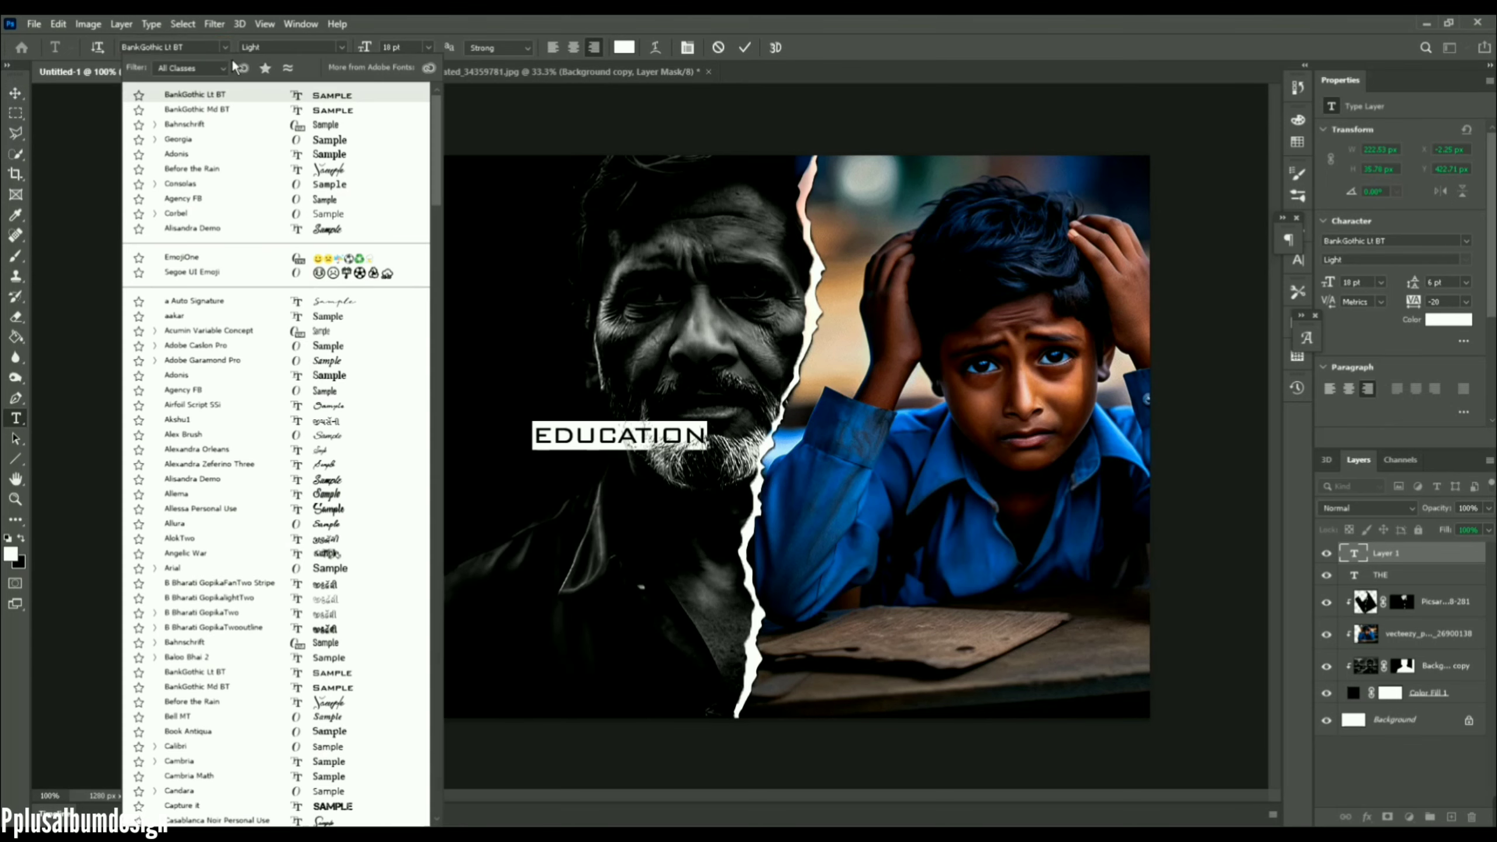
{"action": "left_click", "coordinate": [329, 690]}
{"action": "left_click", "coordinate": [428, 47]}
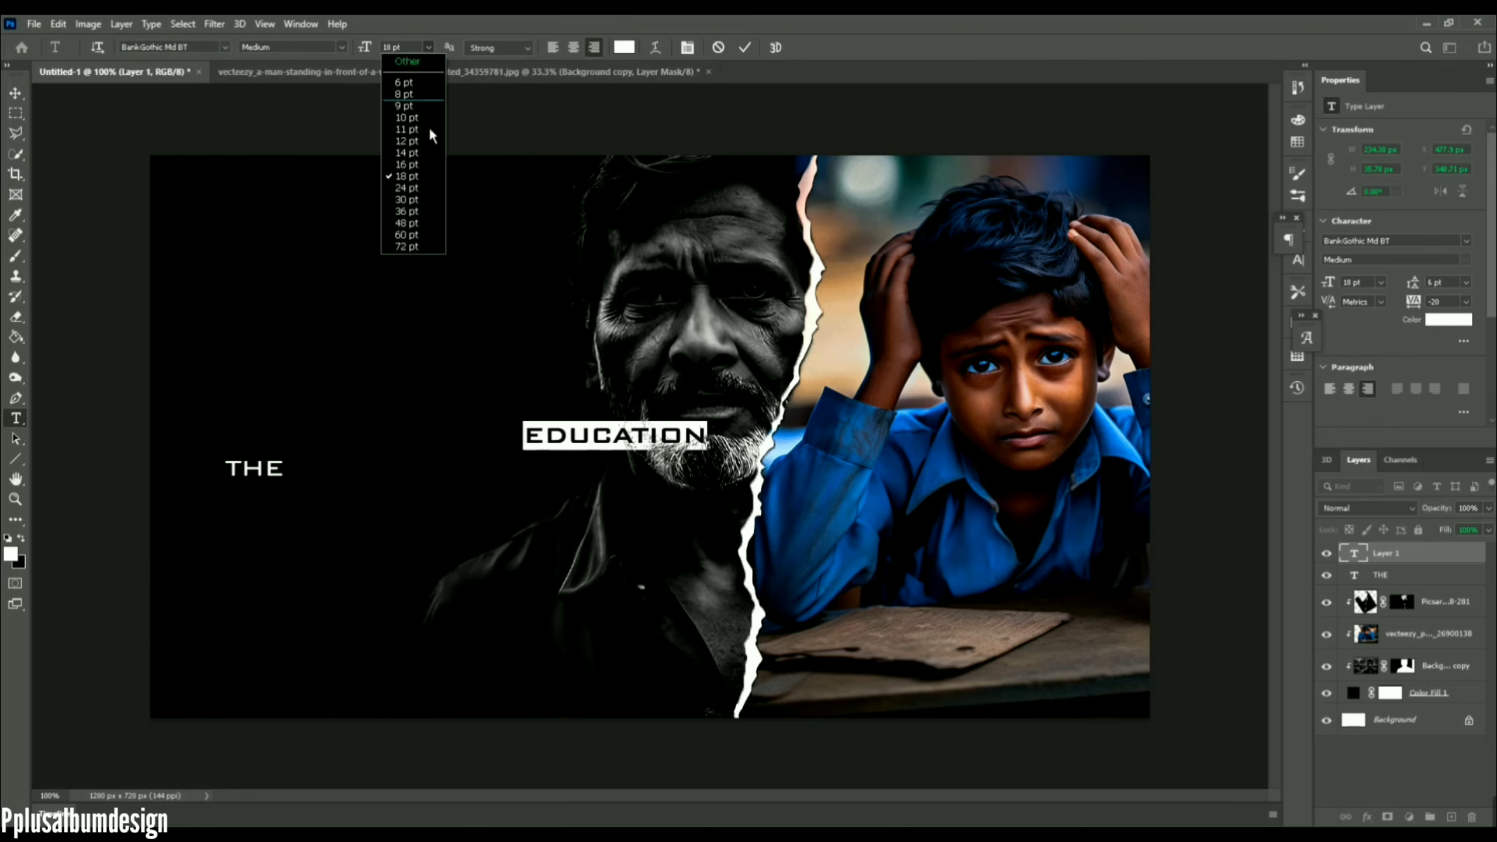
{"action": "left_click", "coordinate": [416, 200]}
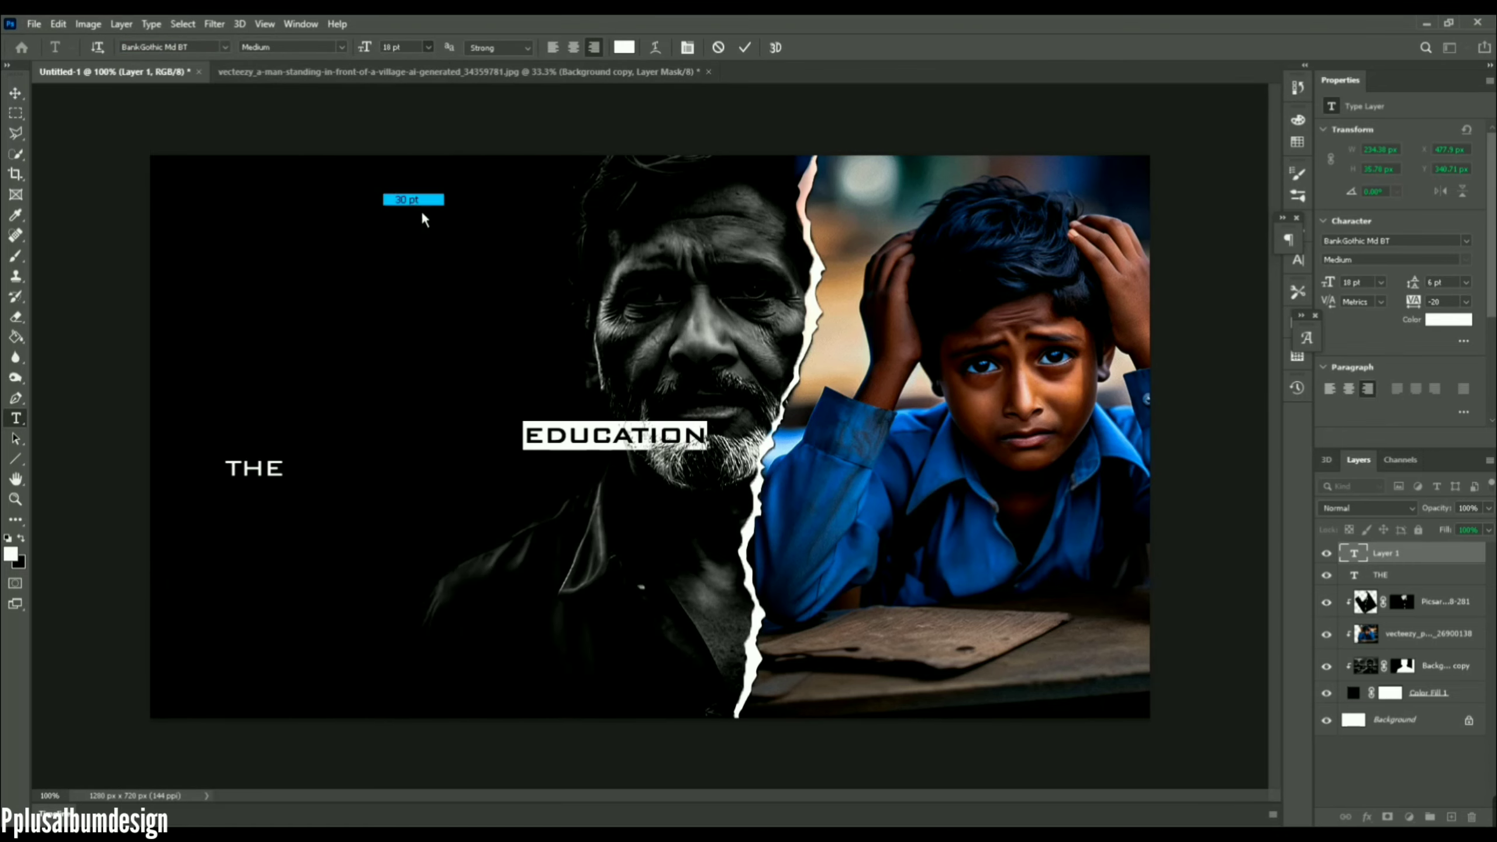
{"action": "left_click", "coordinate": [746, 48]}
Move "EDUCATION" directly under "THE" and scale it up to about 494 px wide
{"action": "left_click", "coordinate": [16, 93]}
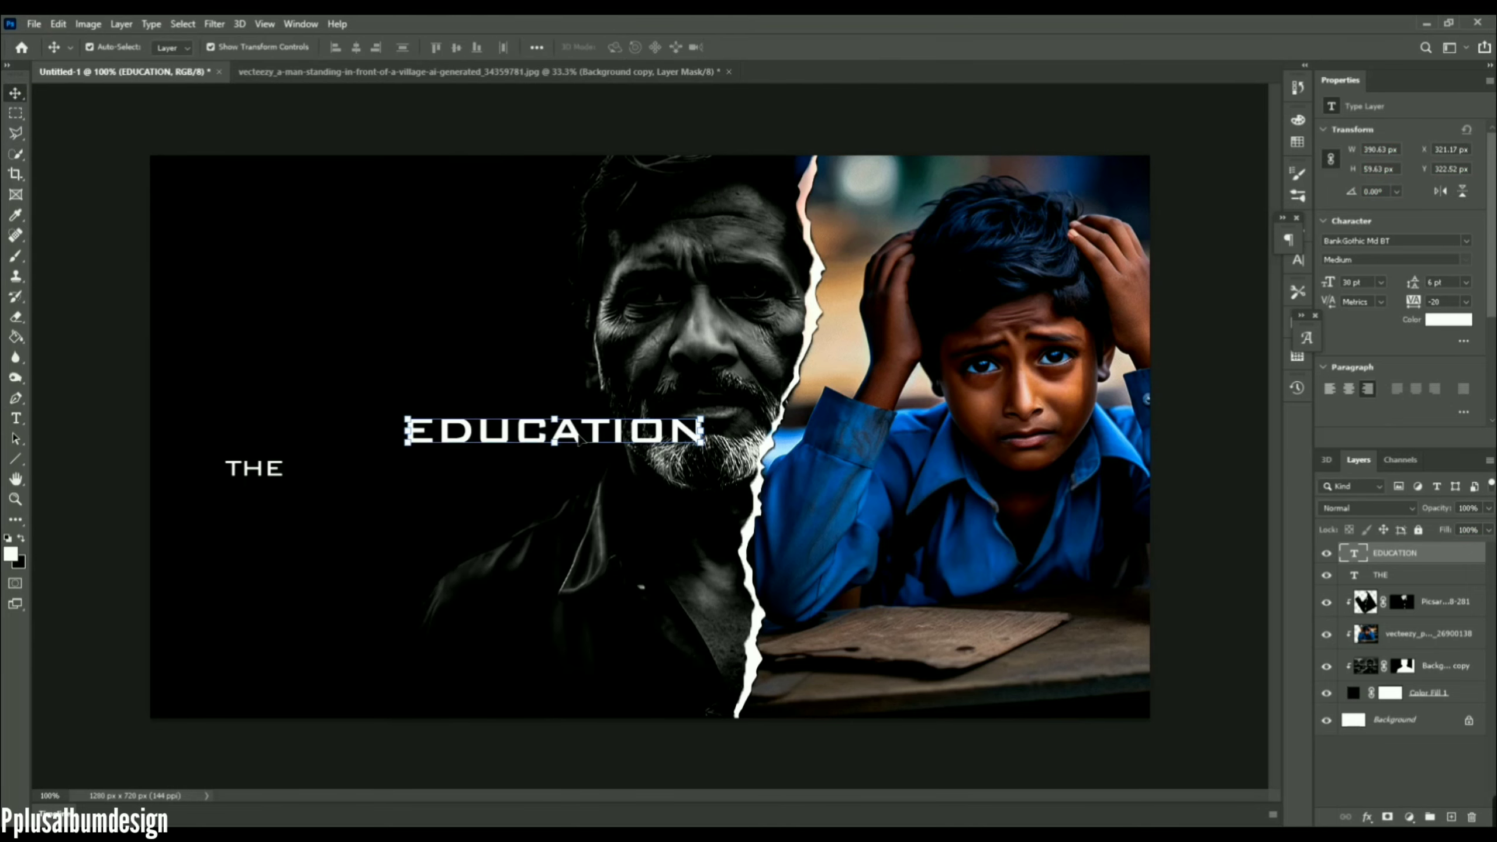
{"action": "left_click_drag", "start_coordinate": [583, 437], "coordinate": [377, 507]}
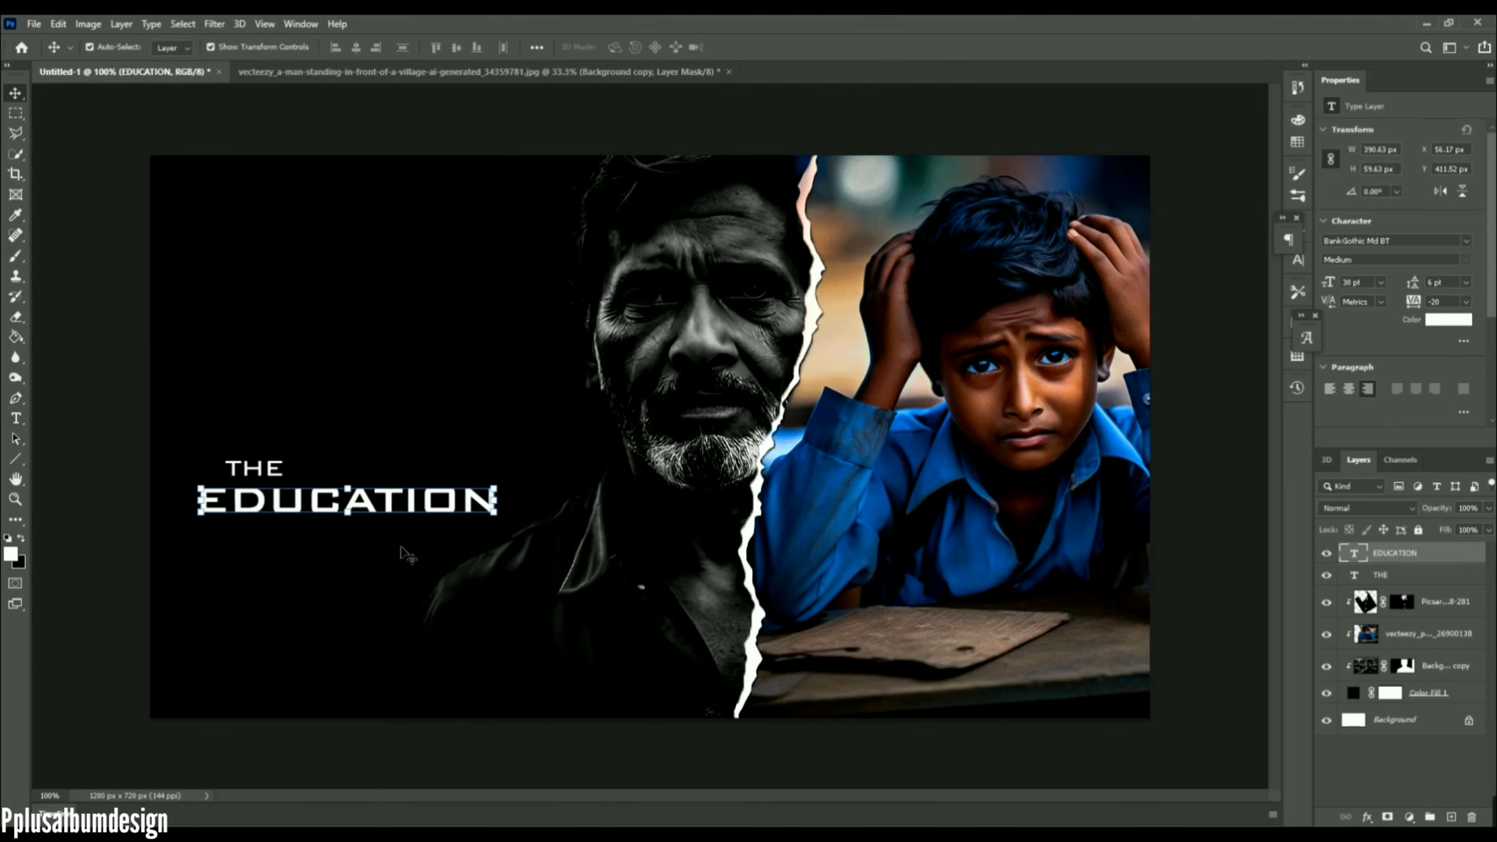
{"action": "left_click_drag", "start_coordinate": [494, 518], "coordinate": [567, 544]}
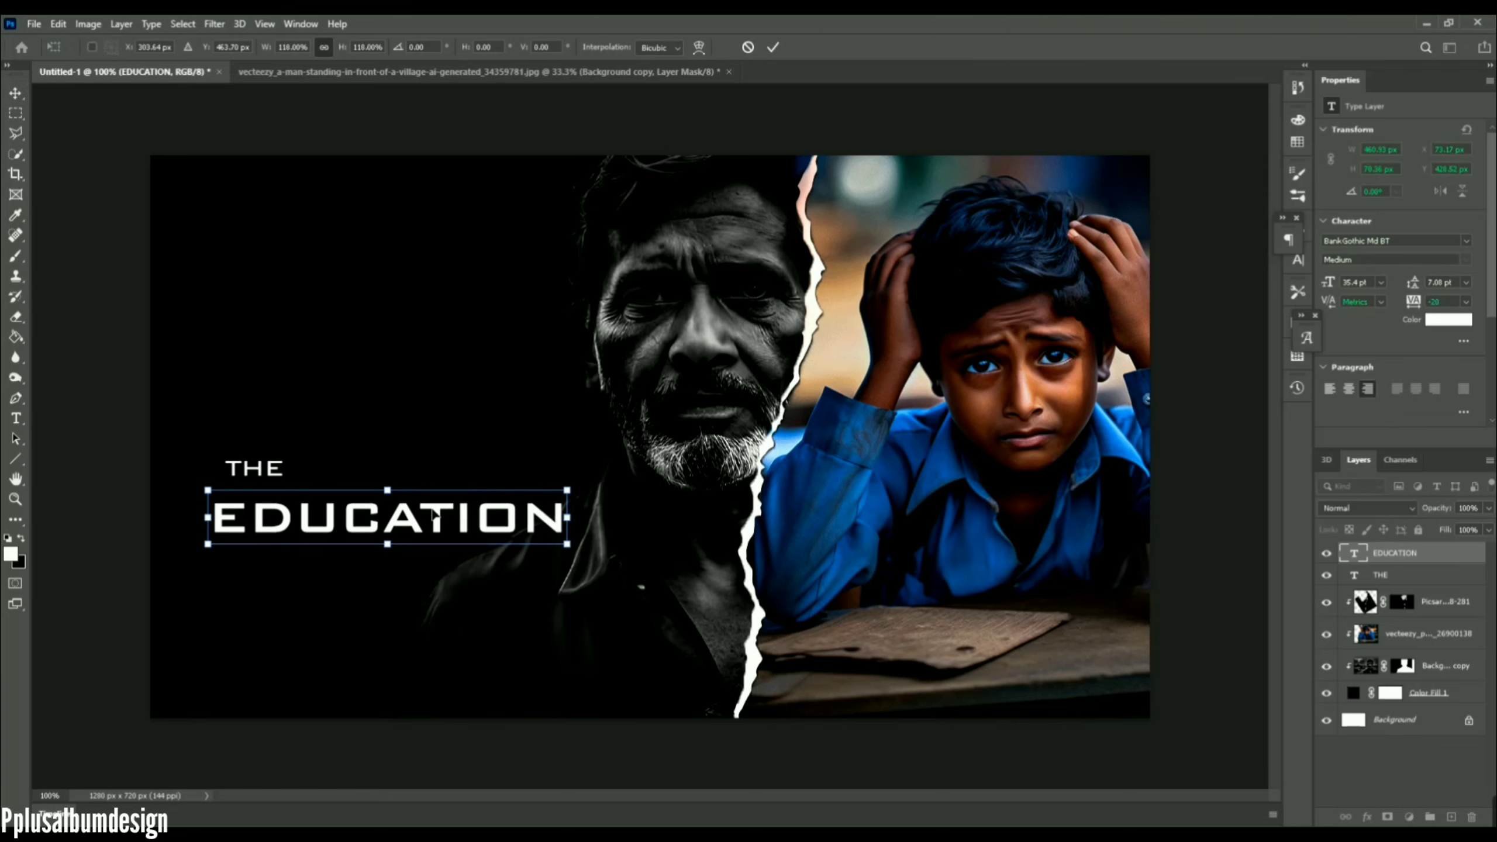
{"action": "left_click_drag", "start_coordinate": [433, 515], "coordinate": [428, 501]}
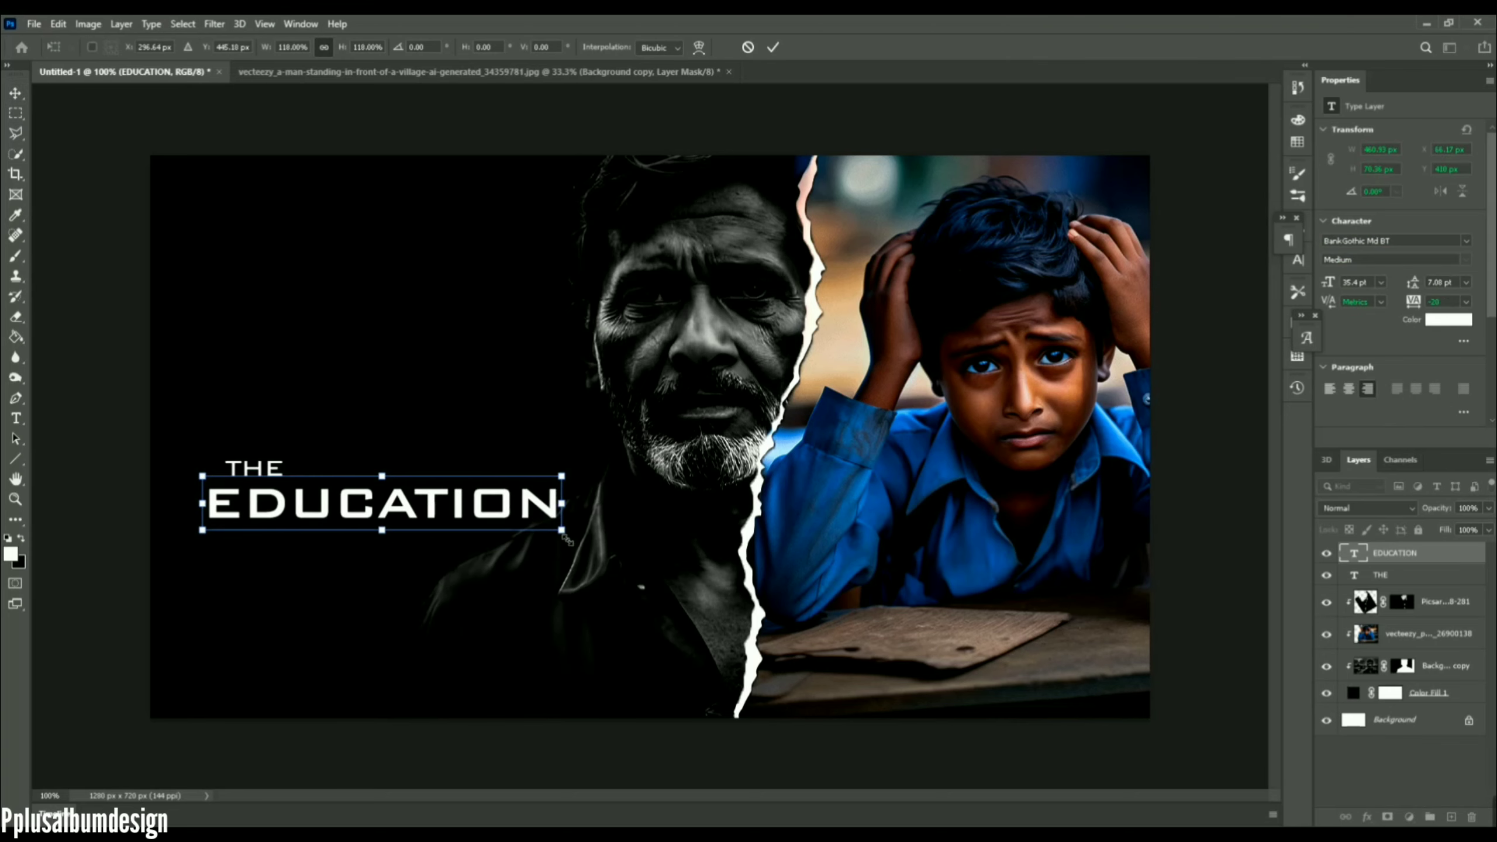
{"action": "mouse_move", "coordinate": [392, 535]}
{"action": "left_mouse_down"}
{"action": "mouse_move", "coordinate": [400, 547]}
{"action": "mouse_move", "coordinate": [398, 508]}
{"action": "left_mouse_up"}
{"action": "left_click", "coordinate": [778, 48]}
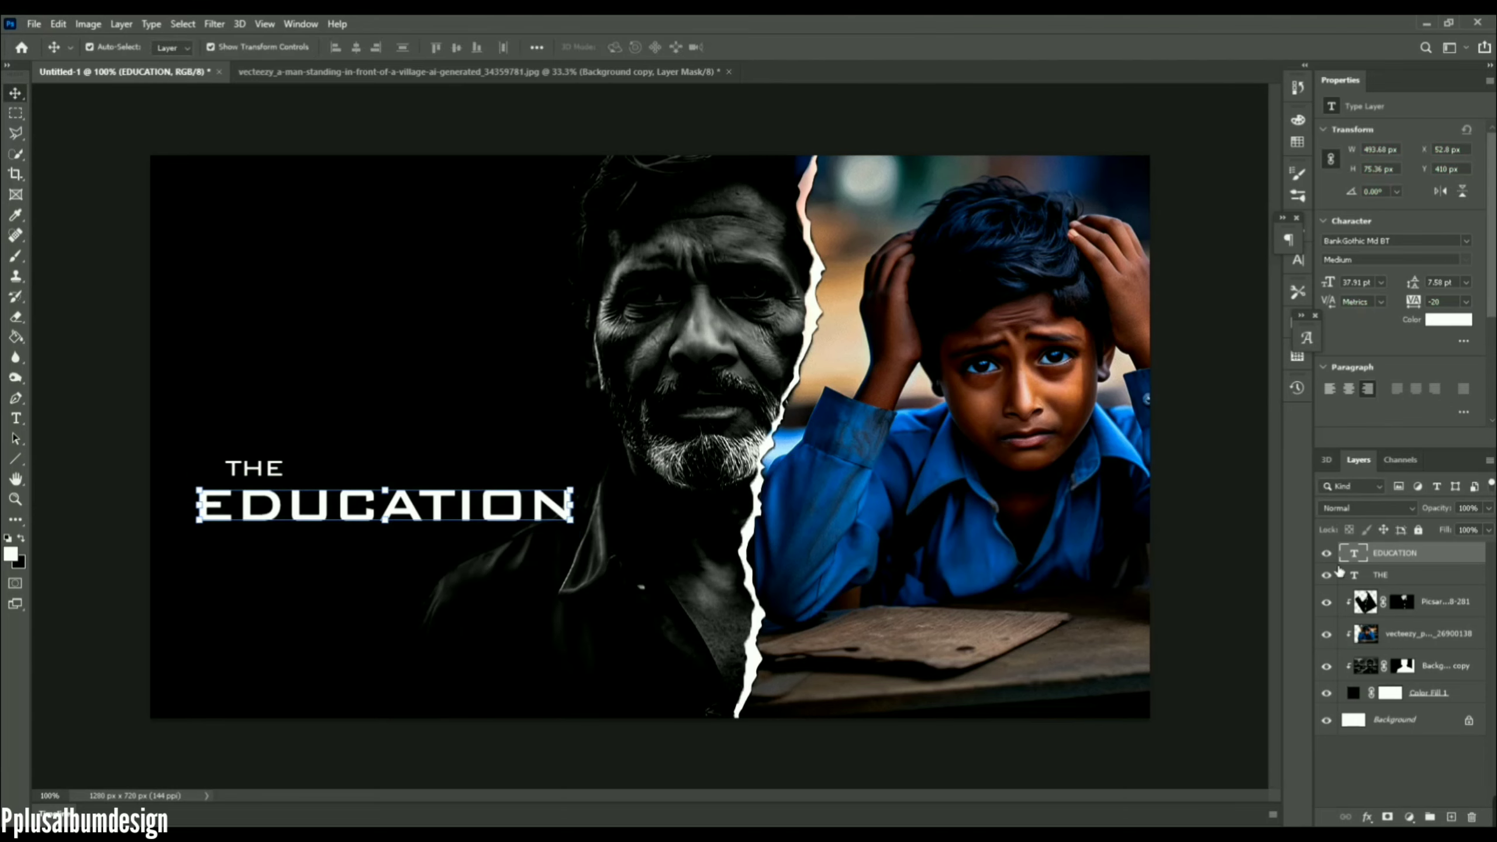
Outline the upper half of "EDUCATION" with the Polygonal Lasso and turn the selection into a layer mask
{"action": "left_click", "coordinate": [15, 133]}
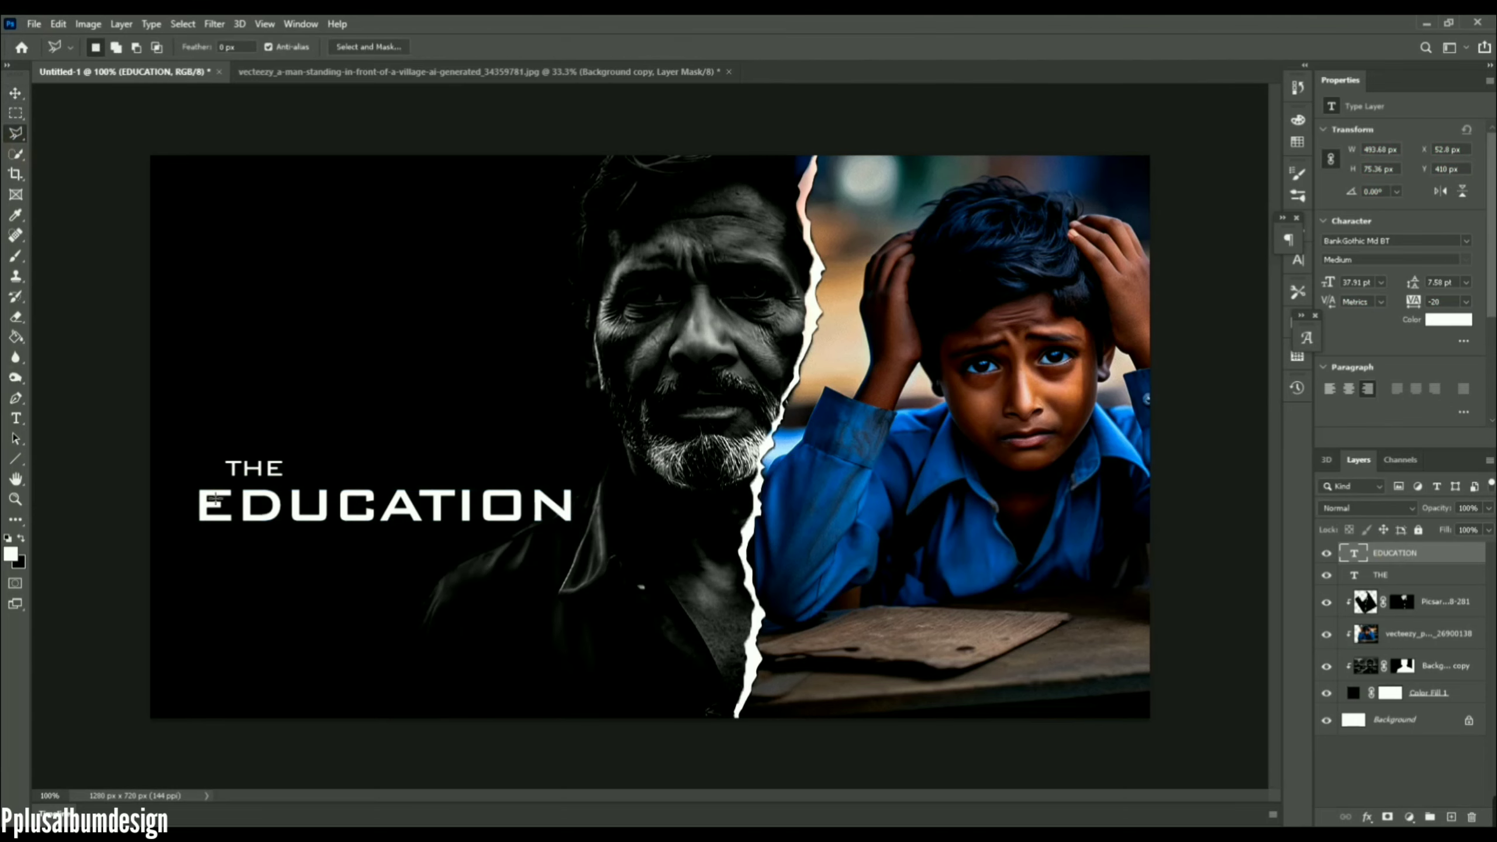
{"action": "left_click", "coordinate": [185, 478]}
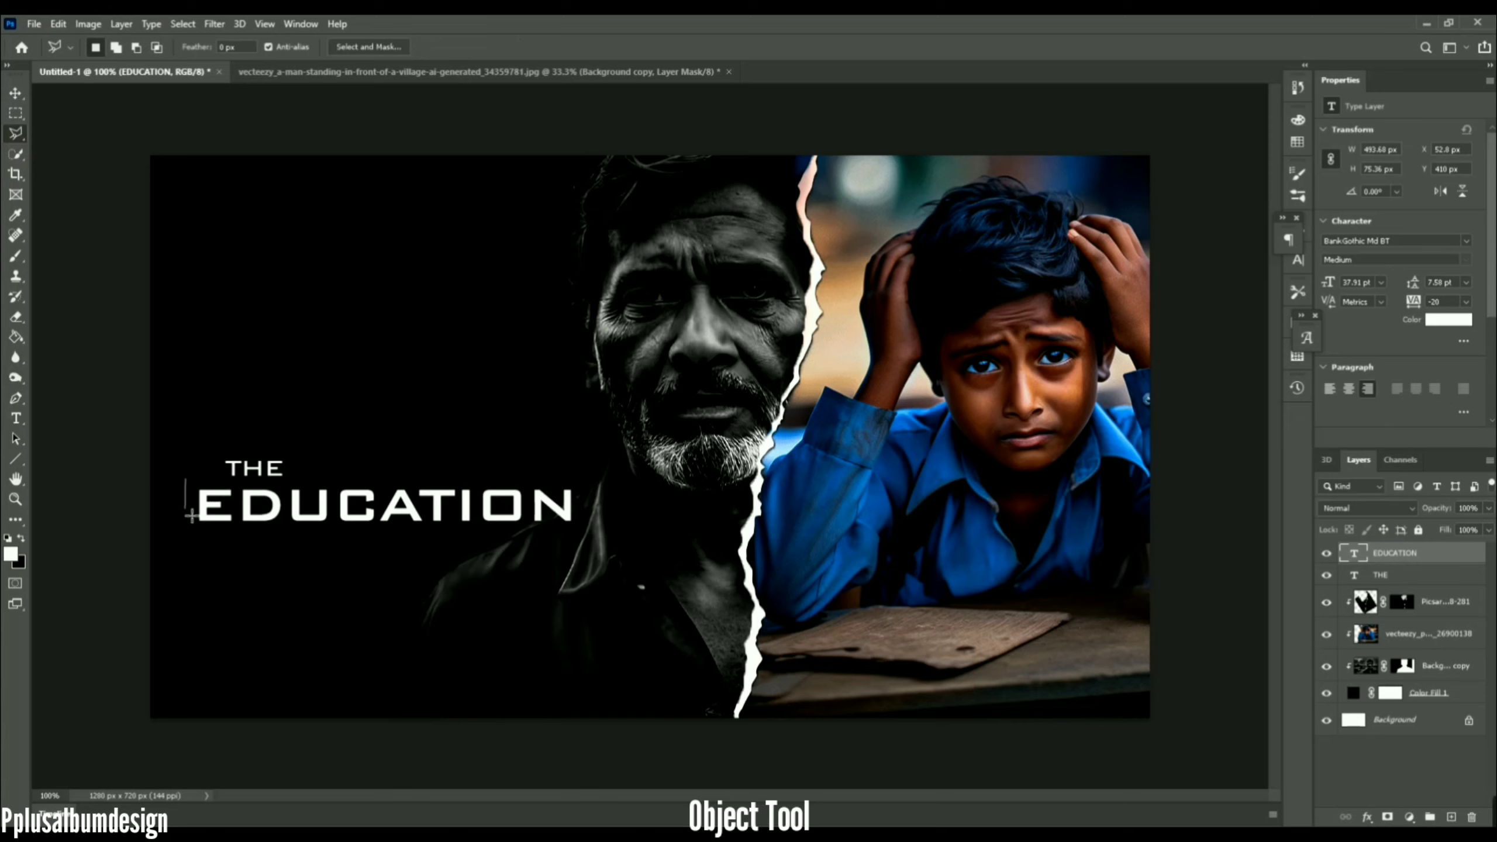
{"action": "left_click", "coordinate": [186, 508]}
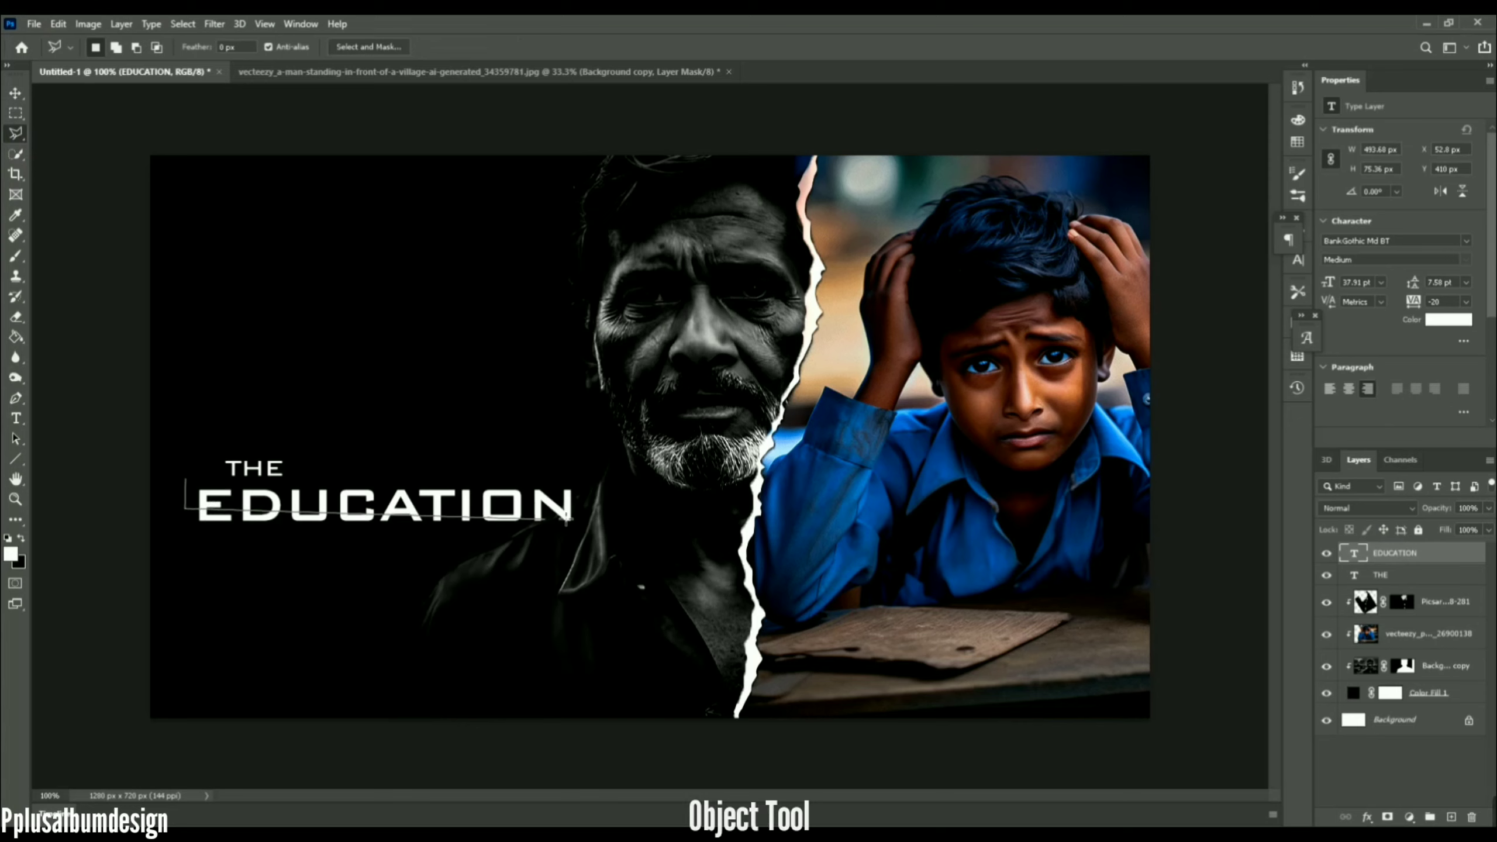
{"action": "left_click", "coordinate": [583, 484]}
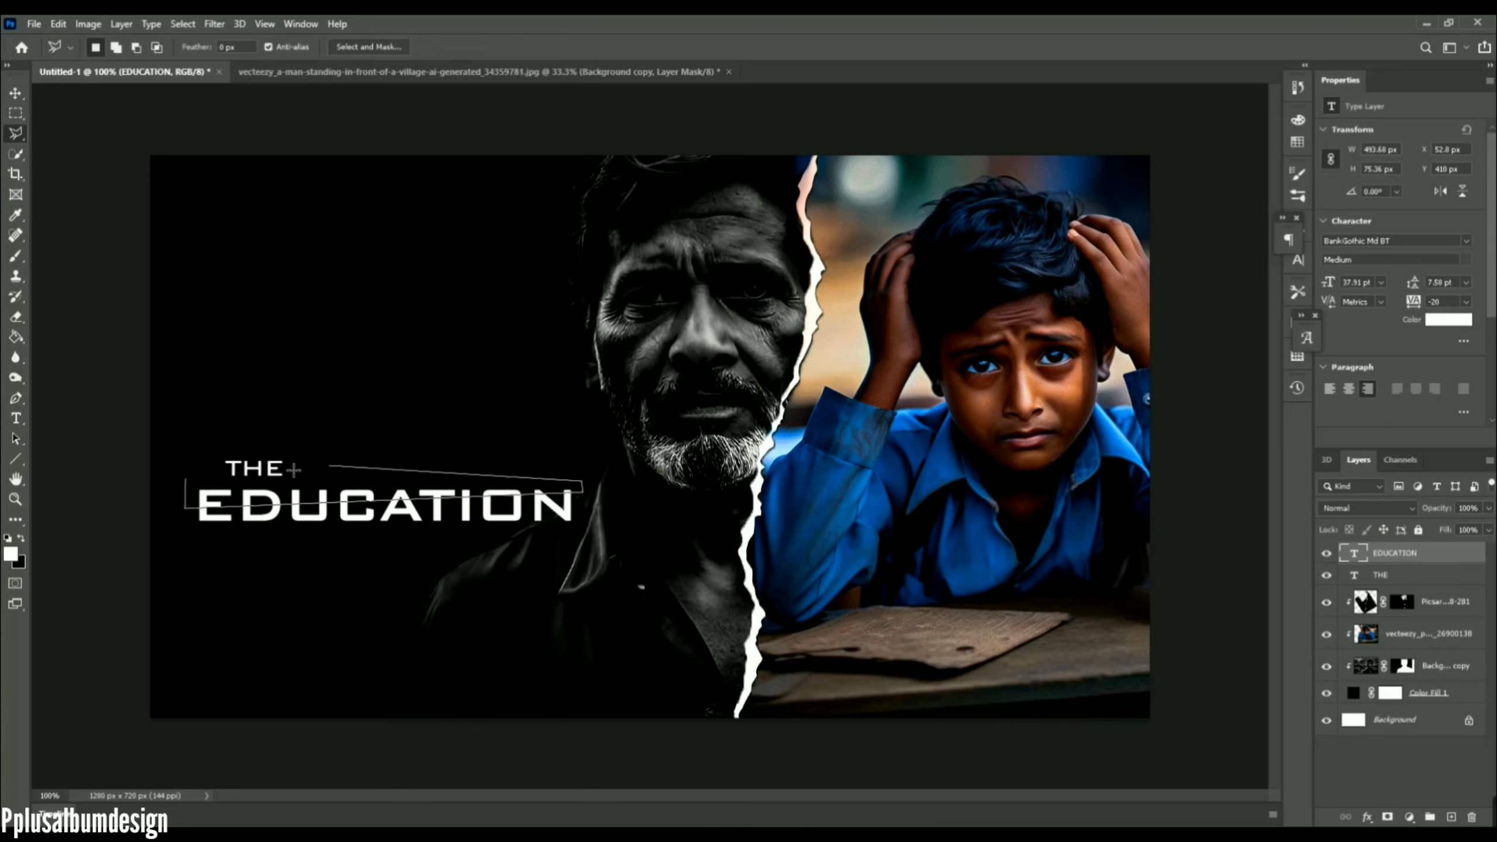
{"action": "left_click", "coordinate": [186, 480]}
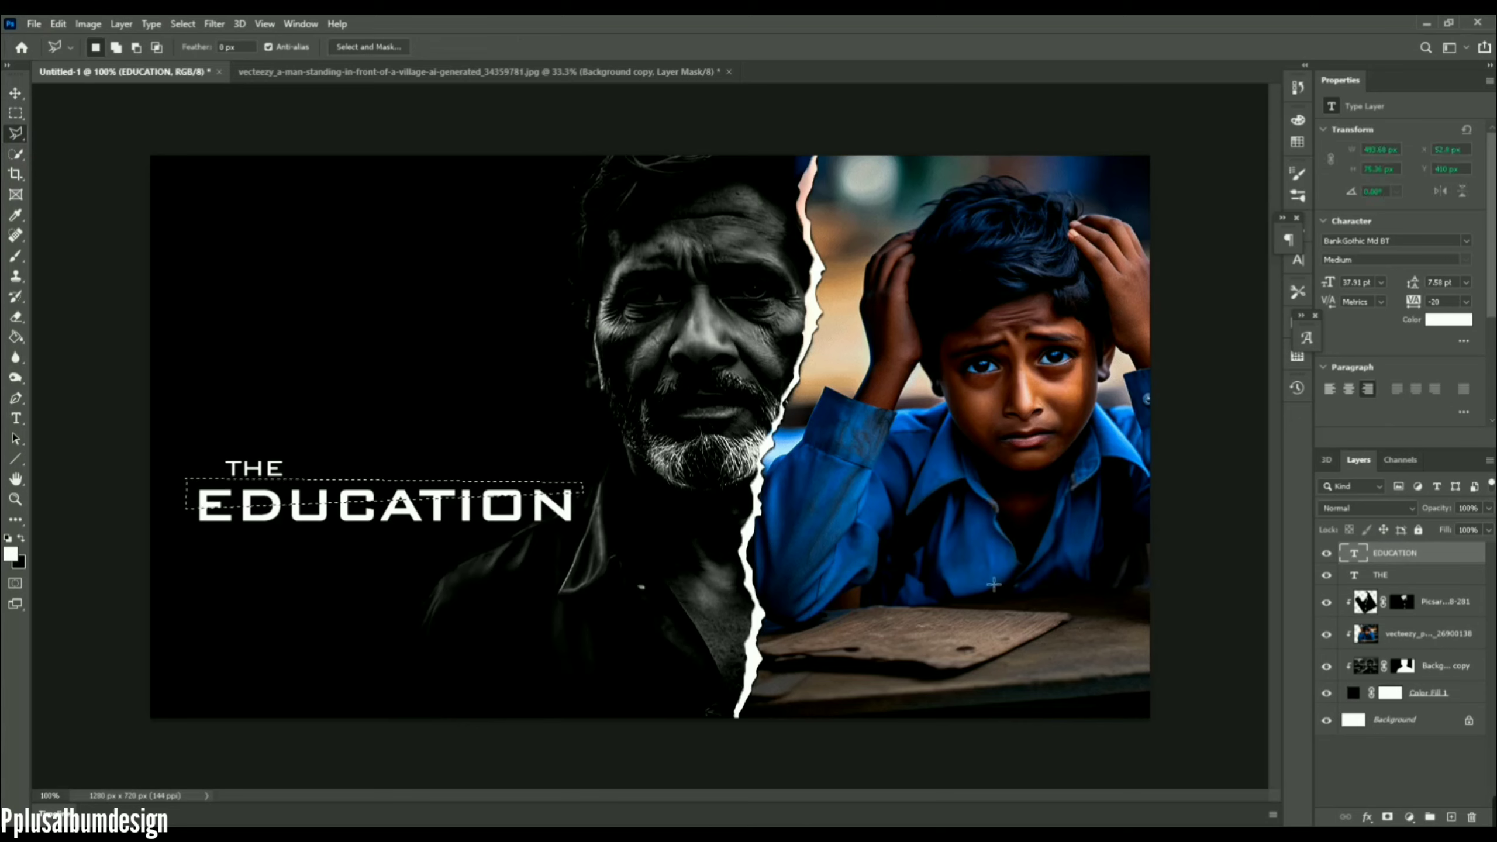
{"action": "left_click", "coordinate": [1389, 817]}
Duplicate the masked EDUCATION layer and invert the copy's mask so it holds the lower half of the letters
{"action": "left_click_drag", "start_coordinate": [1406, 552], "coordinate": [1454, 819]}
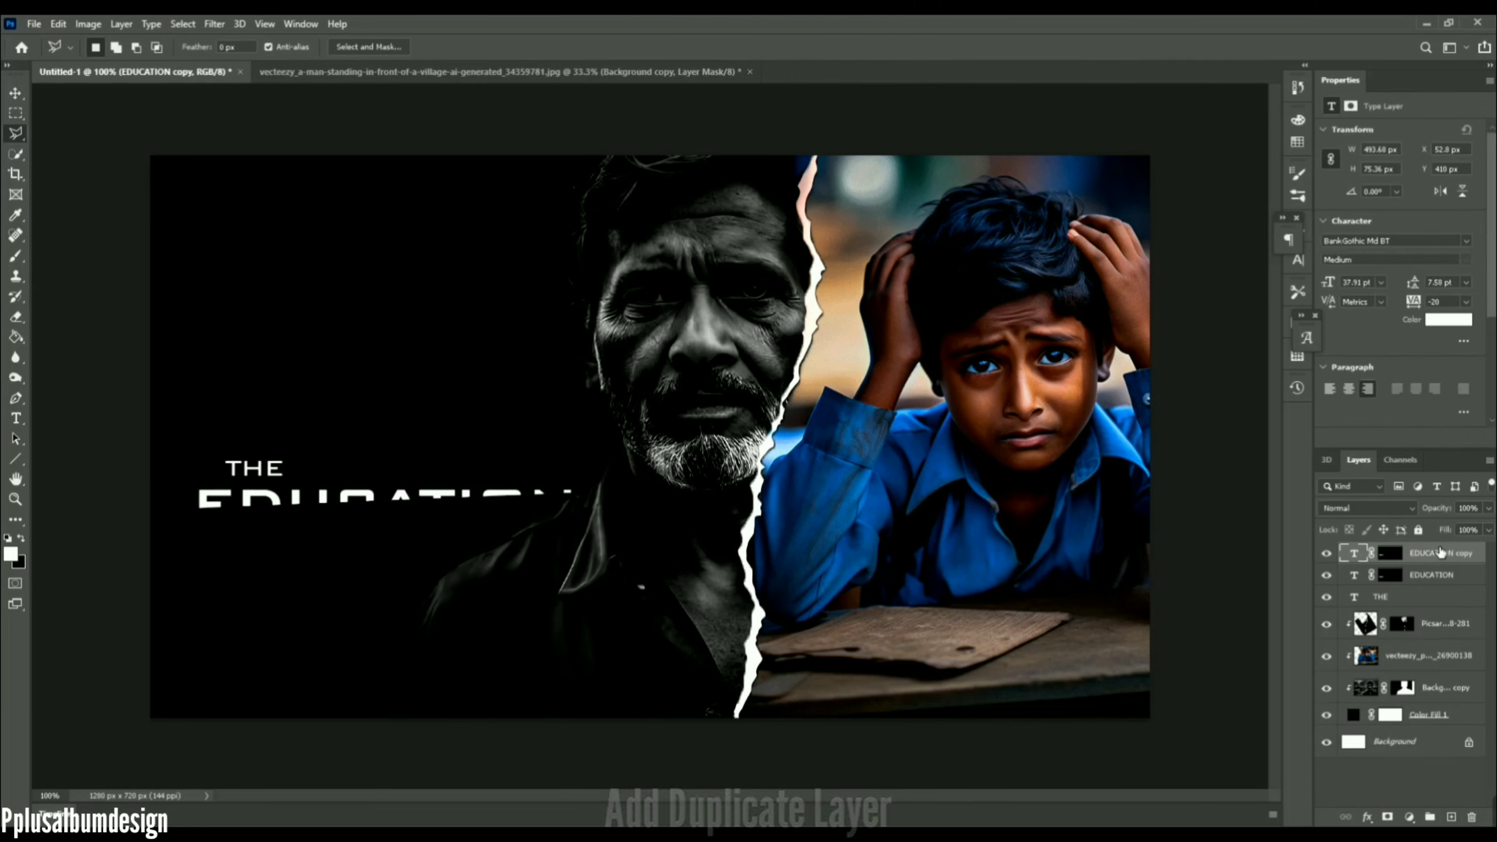
{"action": "left_click", "coordinate": [1396, 554]}
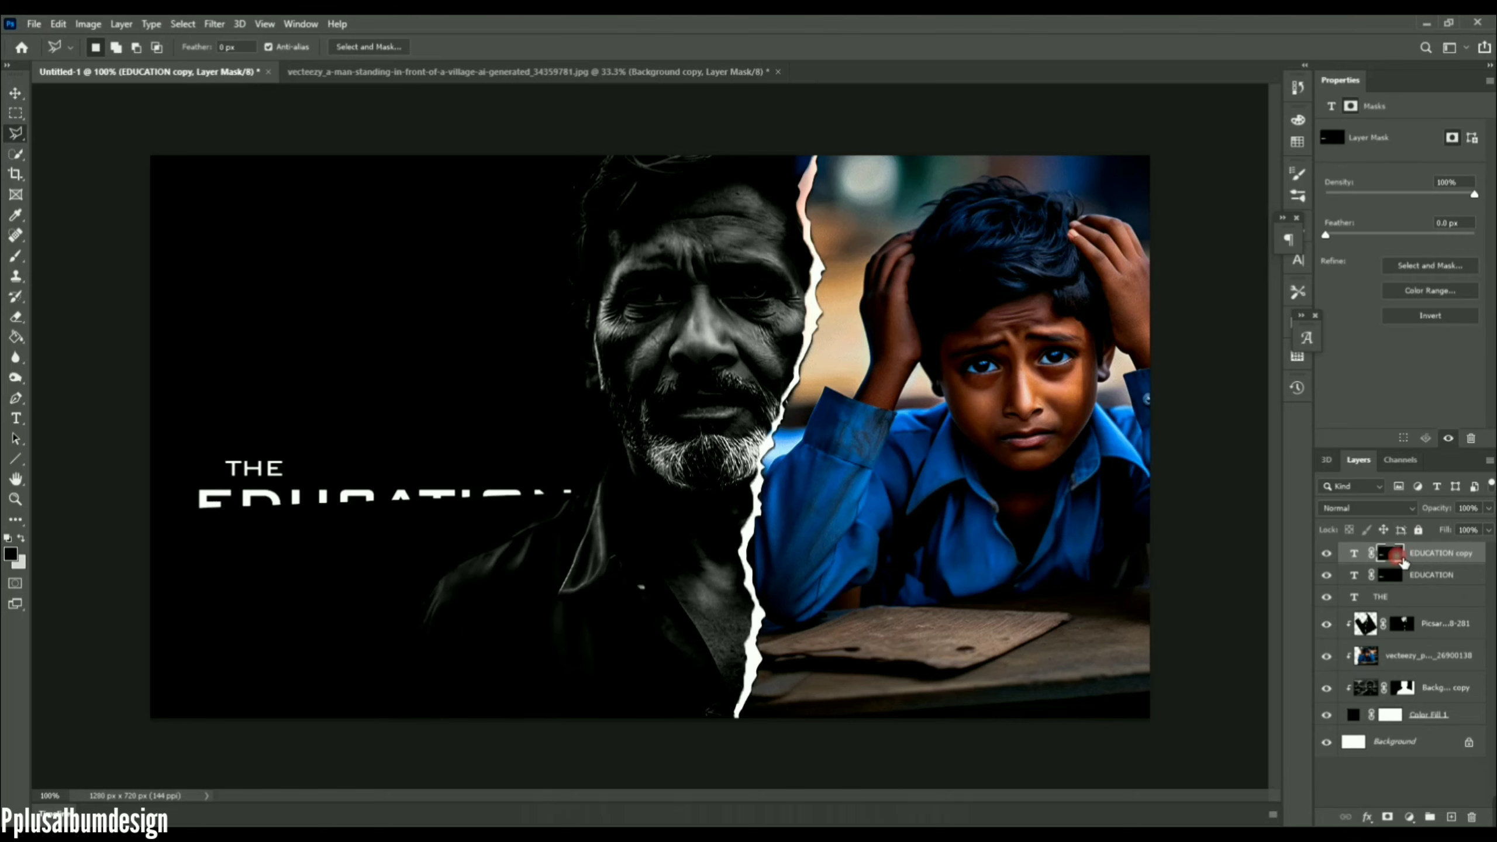
{"action": "key", "text": "ctrl+i"}
Scale the EDUCATION copy down slightly to about 99.6% and apply the transform
{"action": "key", "text": "v"}
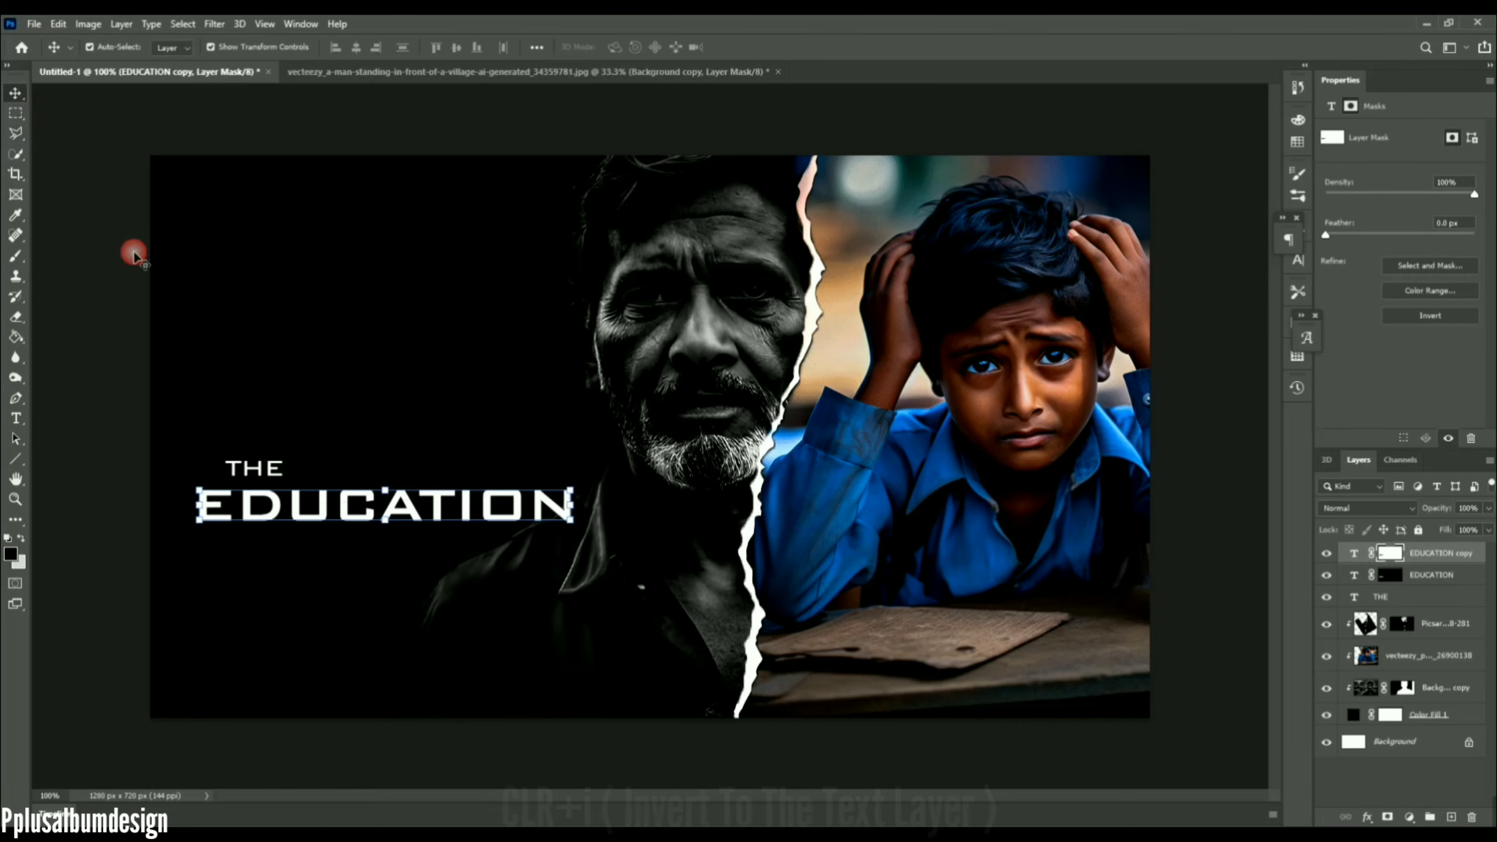
{"action": "left_click_drag", "start_coordinate": [571, 519], "coordinate": [569, 524]}
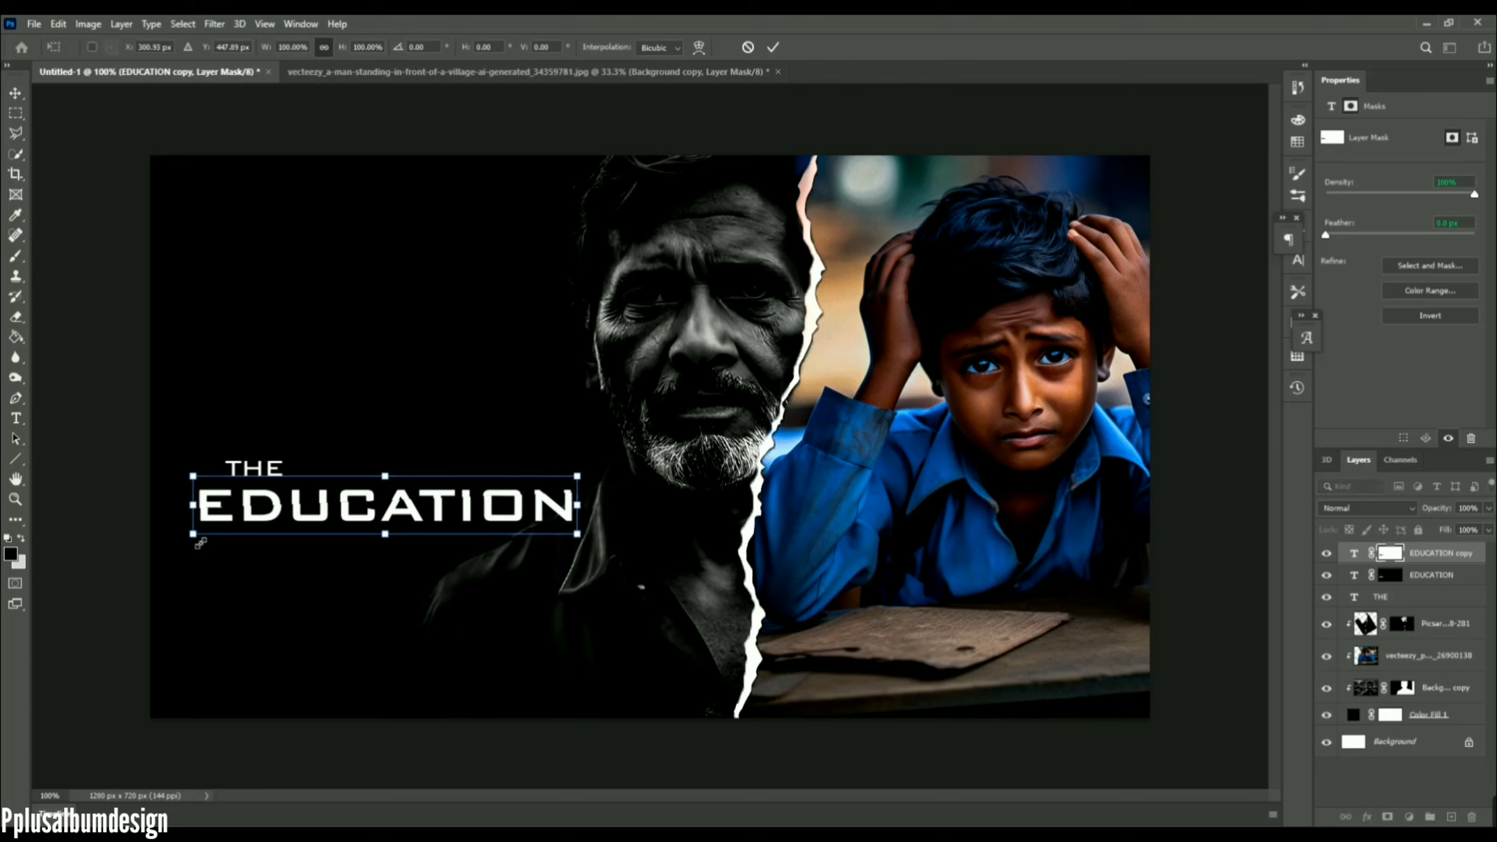
{"action": "left_click_drag", "start_coordinate": [201, 543], "coordinate": [202, 543]}
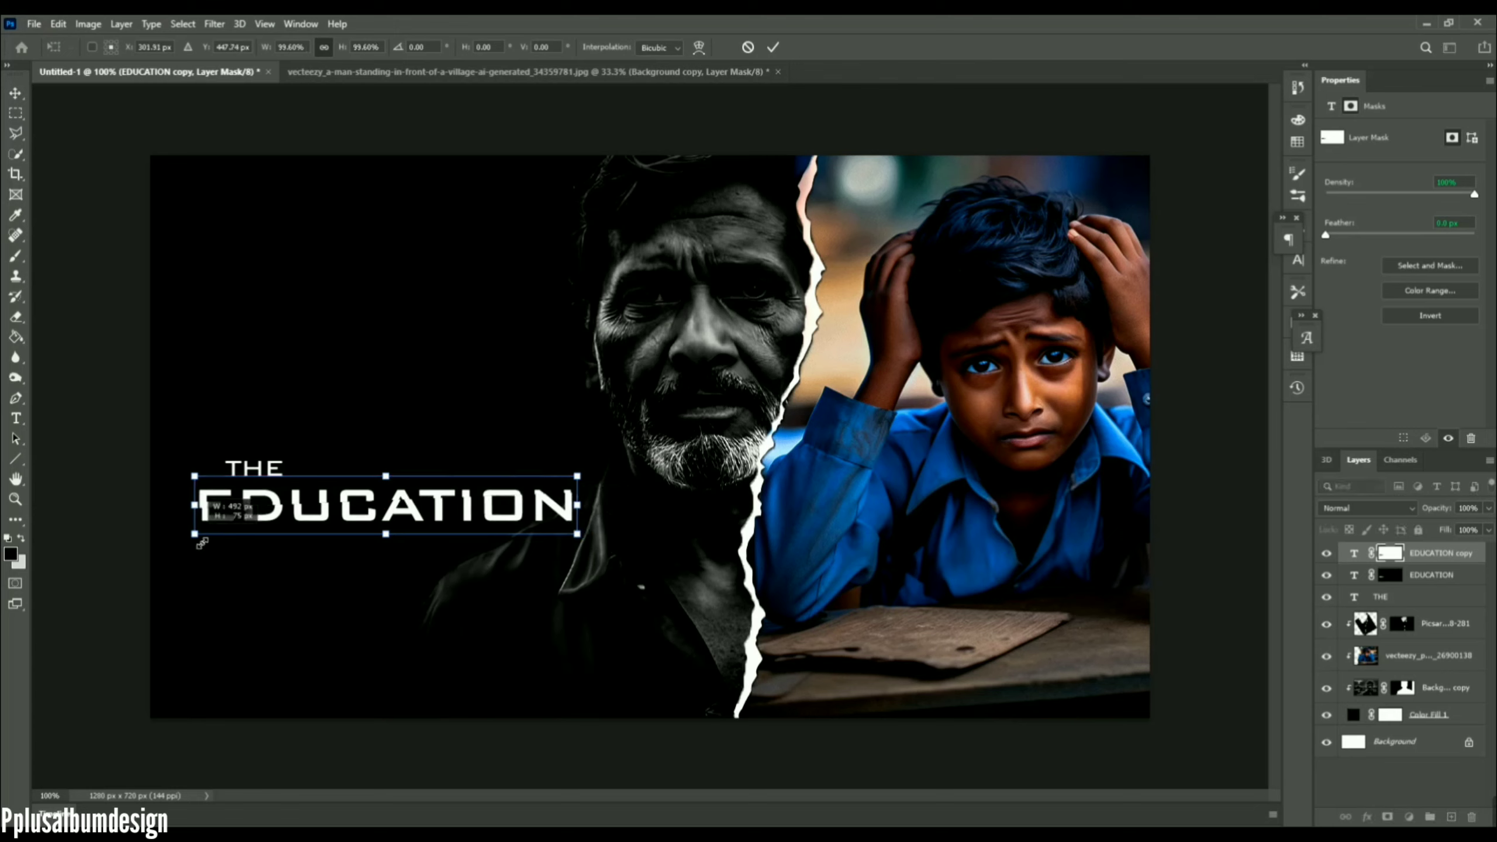
{"action": "left_click", "coordinate": [772, 47]}
Draw a slightly slanted black line about 477 px wide across the middle of "EDUCATION" with a stroke of about 4 px
{"action": "key", "text": "u"}
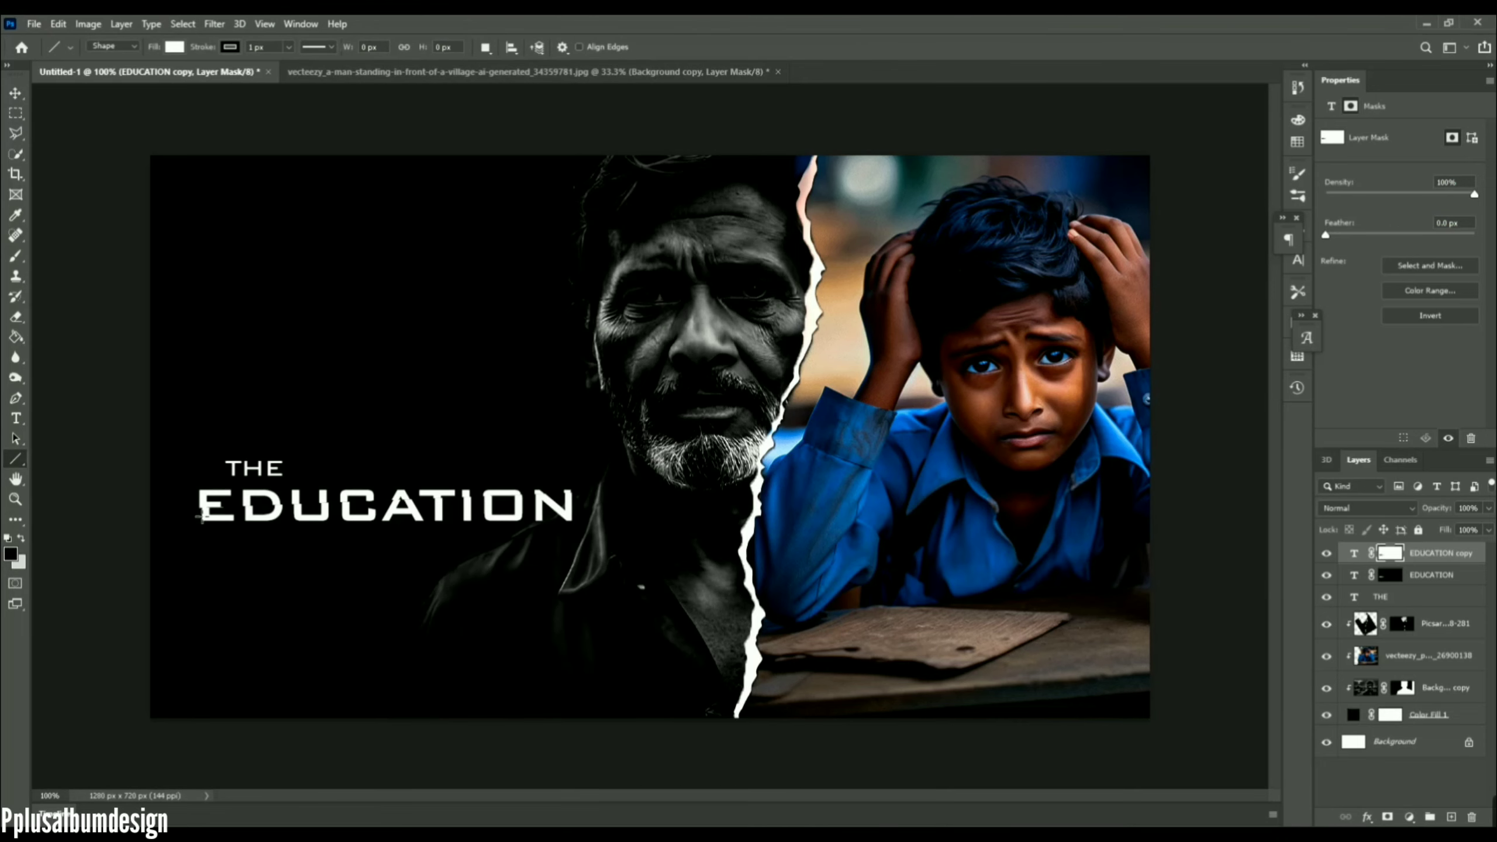
{"action": "key", "text": "v"}
{"action": "left_click", "coordinate": [15, 459]}
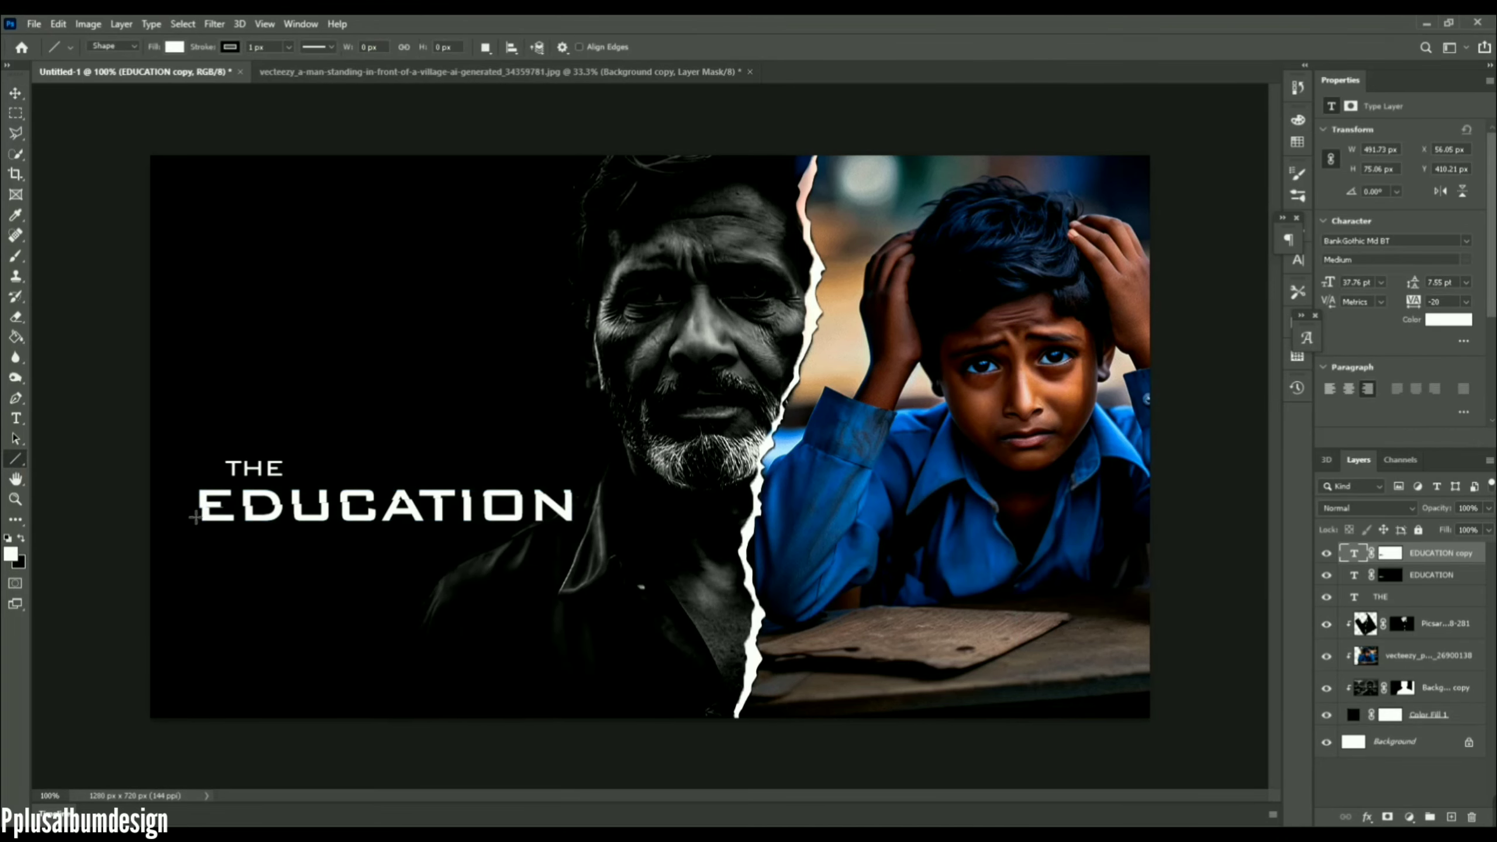
{"action": "left_click_drag", "start_coordinate": [204, 514], "coordinate": [576, 499]}
{"action": "left_click_drag", "start_coordinate": [1404, 305], "coordinate": [1414, 310]}
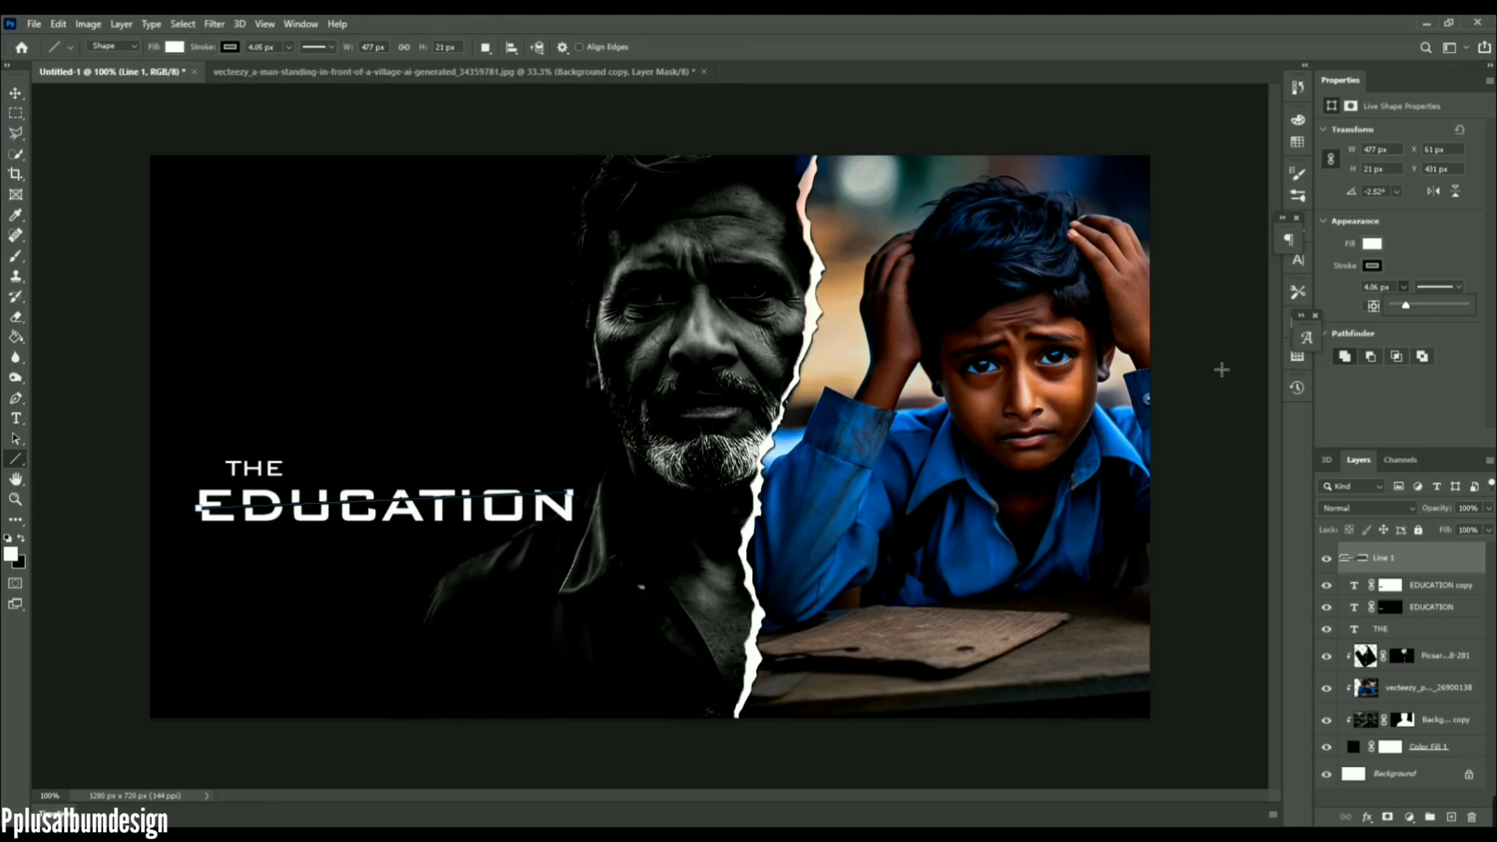
{"action": "left_click", "coordinate": [15, 92]}
{"action": "left_click", "coordinate": [389, 280]}
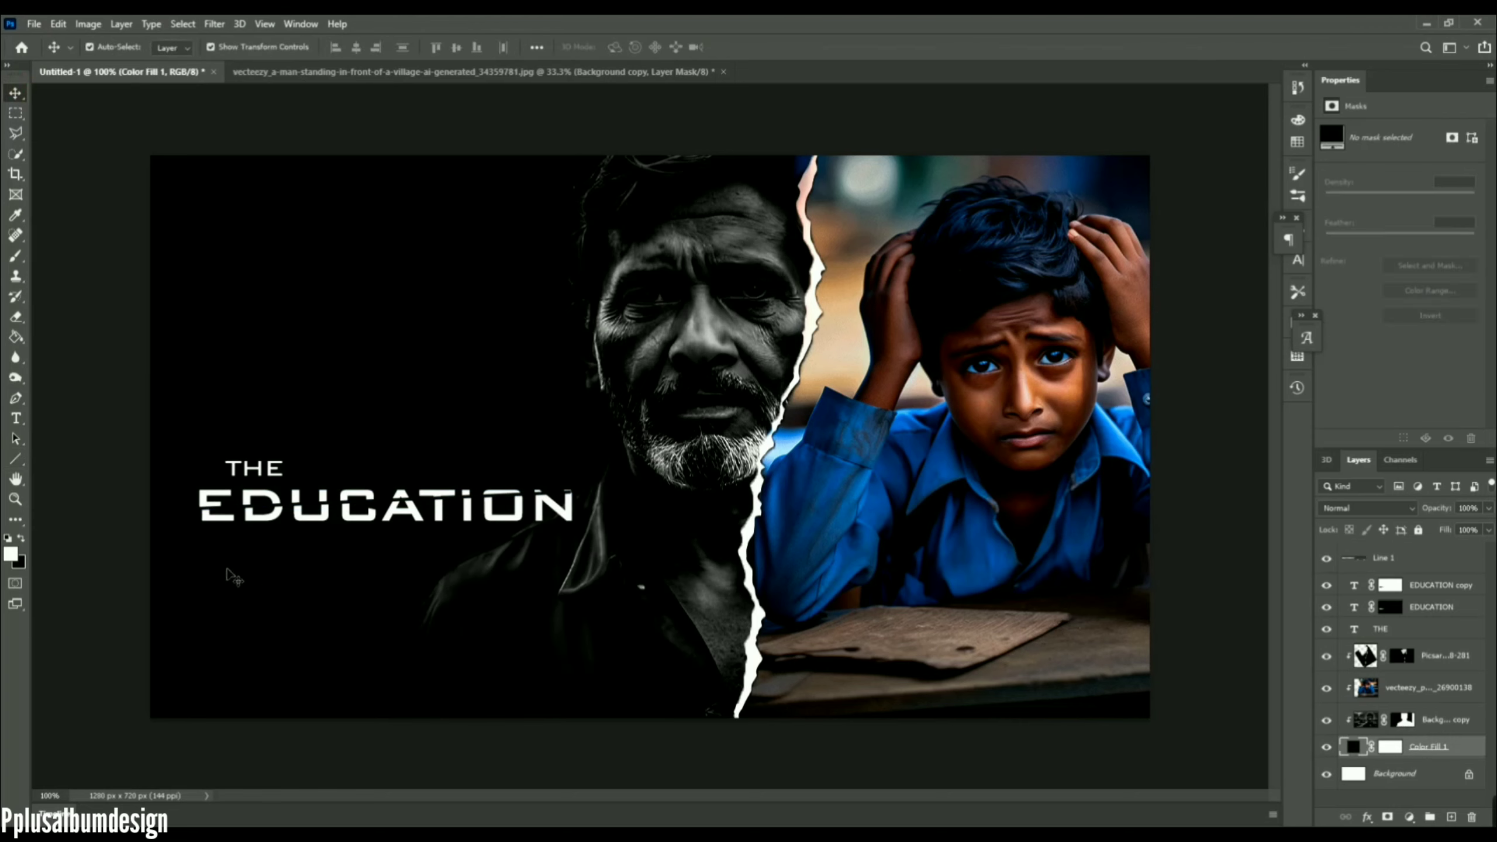
Add a text layer reading "TRAP" below "EDUCATION" and move it to the top of the layer stack
{"action": "left_click", "coordinate": [15, 418]}
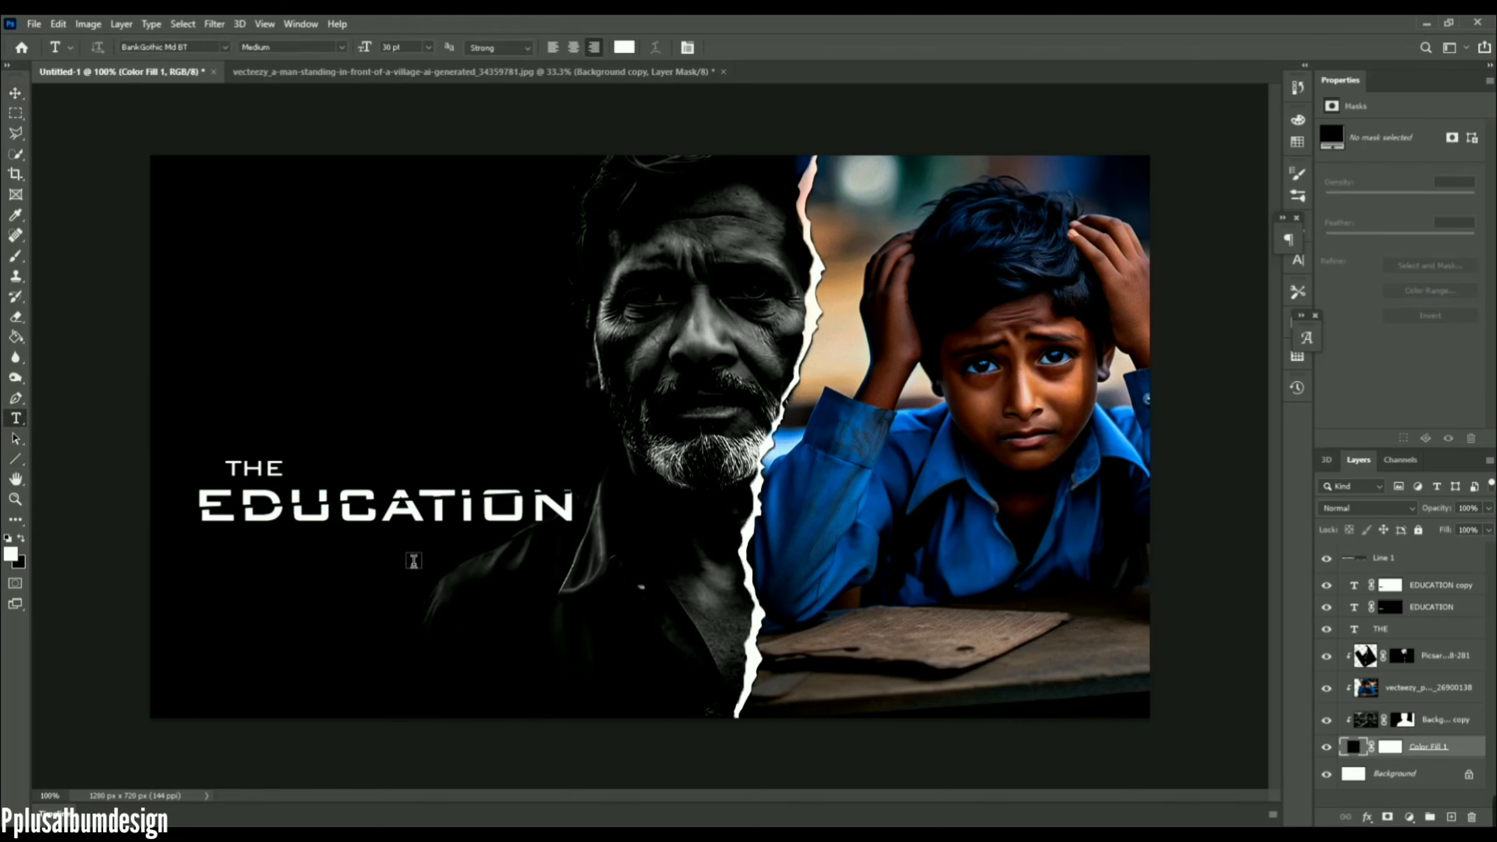
{"action": "left_click", "coordinate": [510, 560]}
{"action": "type", "text": "TRAP"}
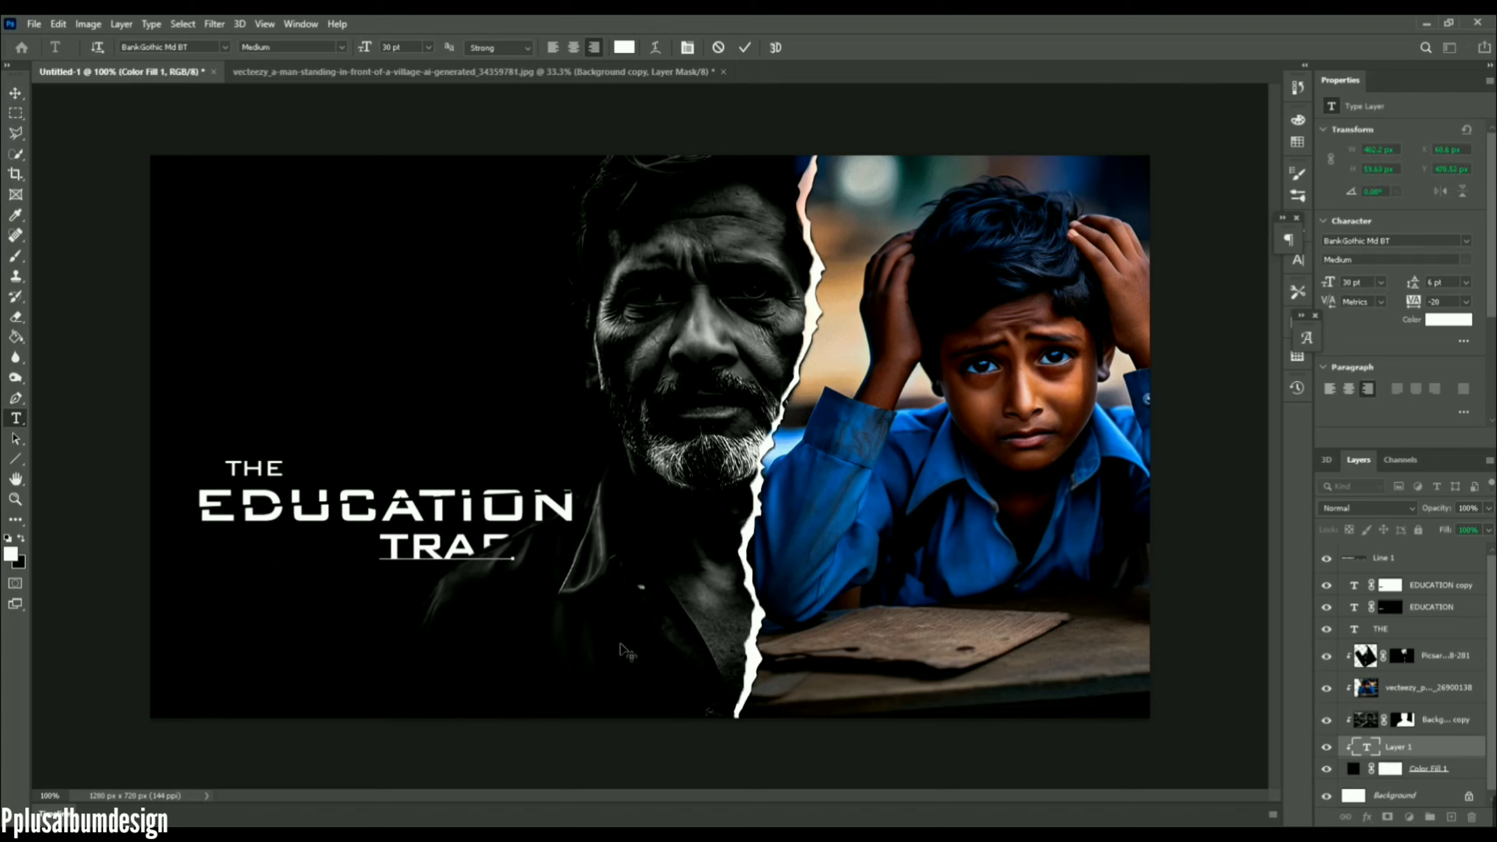
{"action": "left_click_drag", "start_coordinate": [1414, 746], "coordinate": [1417, 560]}
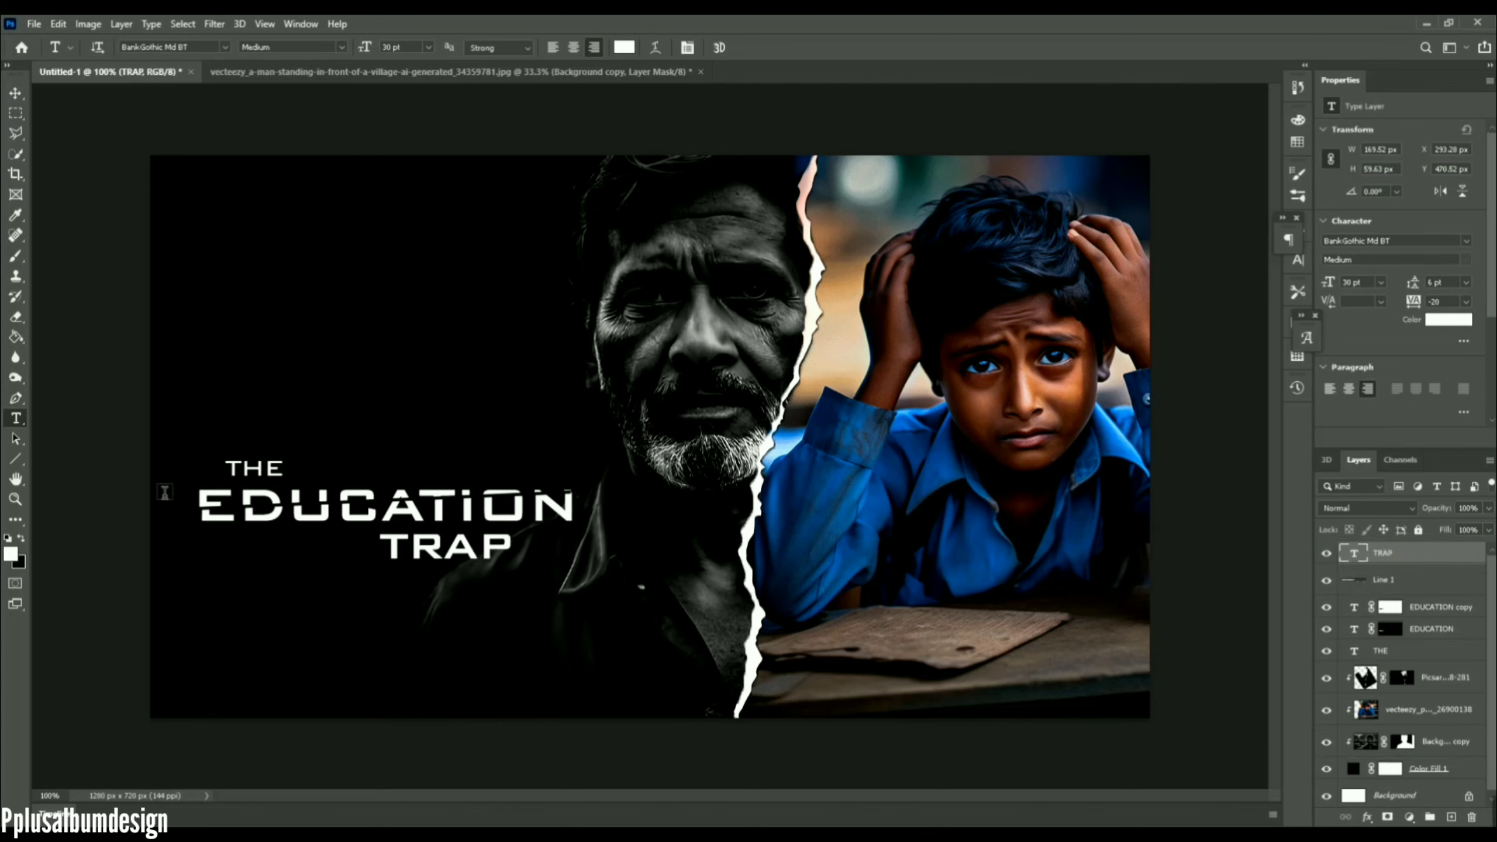
Move "TRAP" under the end of "EDUCATION" and scale it to about 124%
{"action": "left_click", "coordinate": [16, 92]}
{"action": "left_click_drag", "start_coordinate": [480, 551], "coordinate": [581, 559]}
{"action": "key", "text": "ctrl+t"}
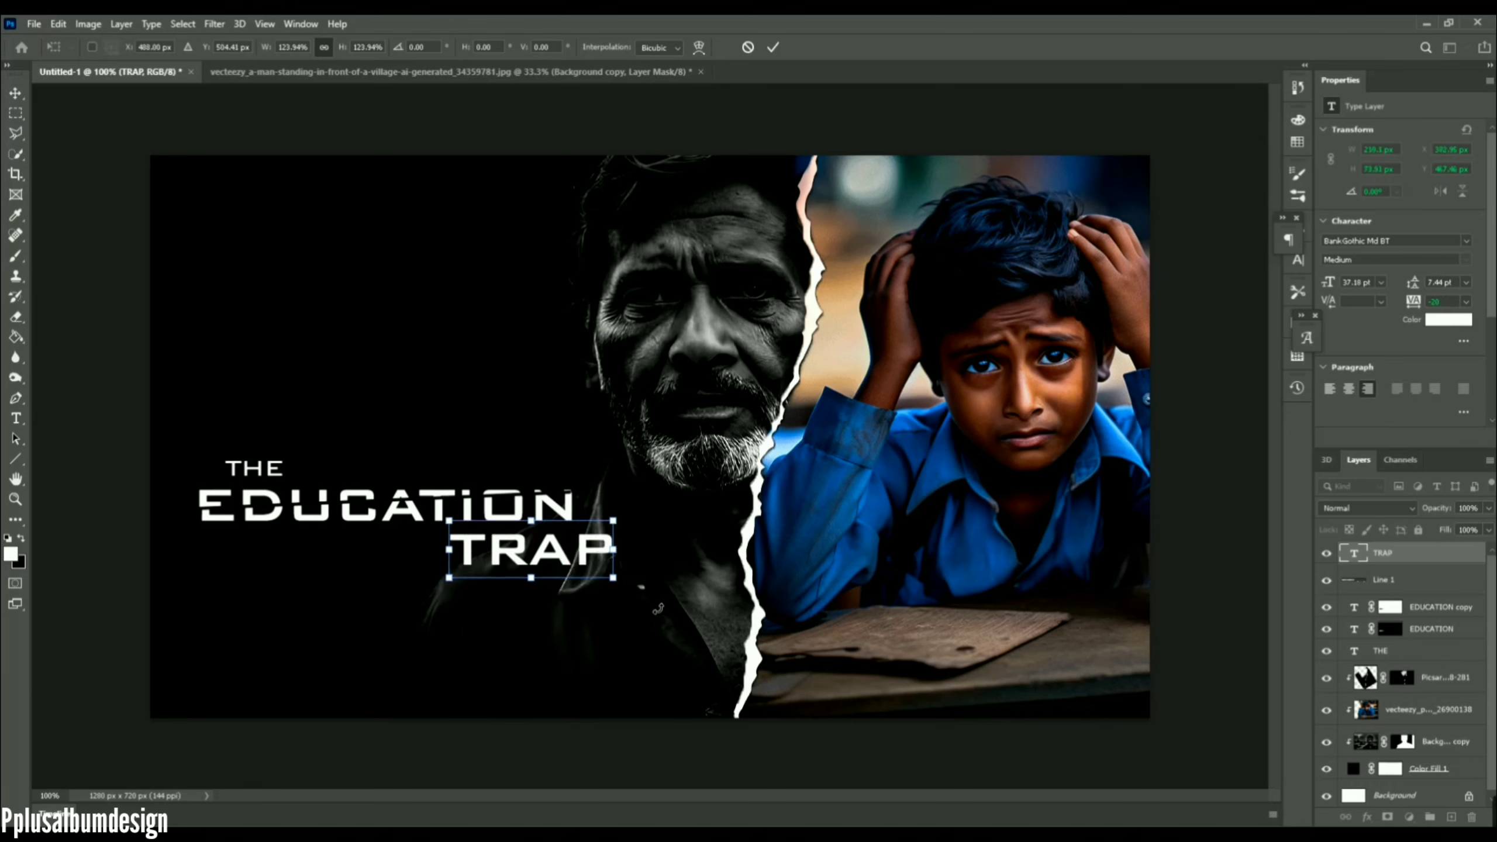
{"action": "left_click", "coordinate": [772, 48]}
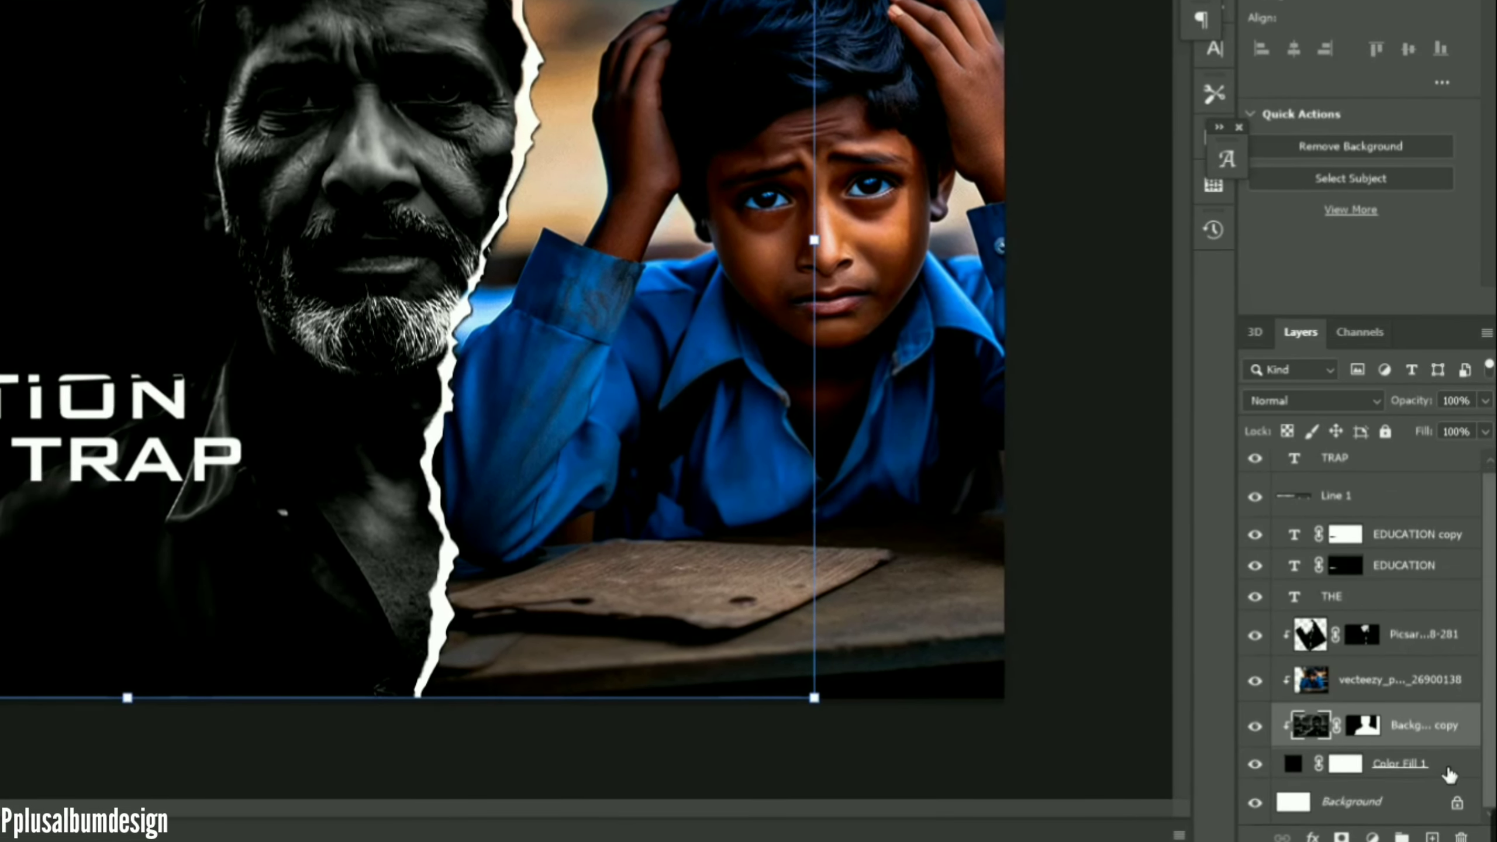
Add a Color Balance adjustment layer directly above Color Fill 1 and shift its midtones toward red and yellow
{"action": "left_click", "coordinate": [1458, 769]}
{"action": "left_click", "coordinate": [1372, 836]}
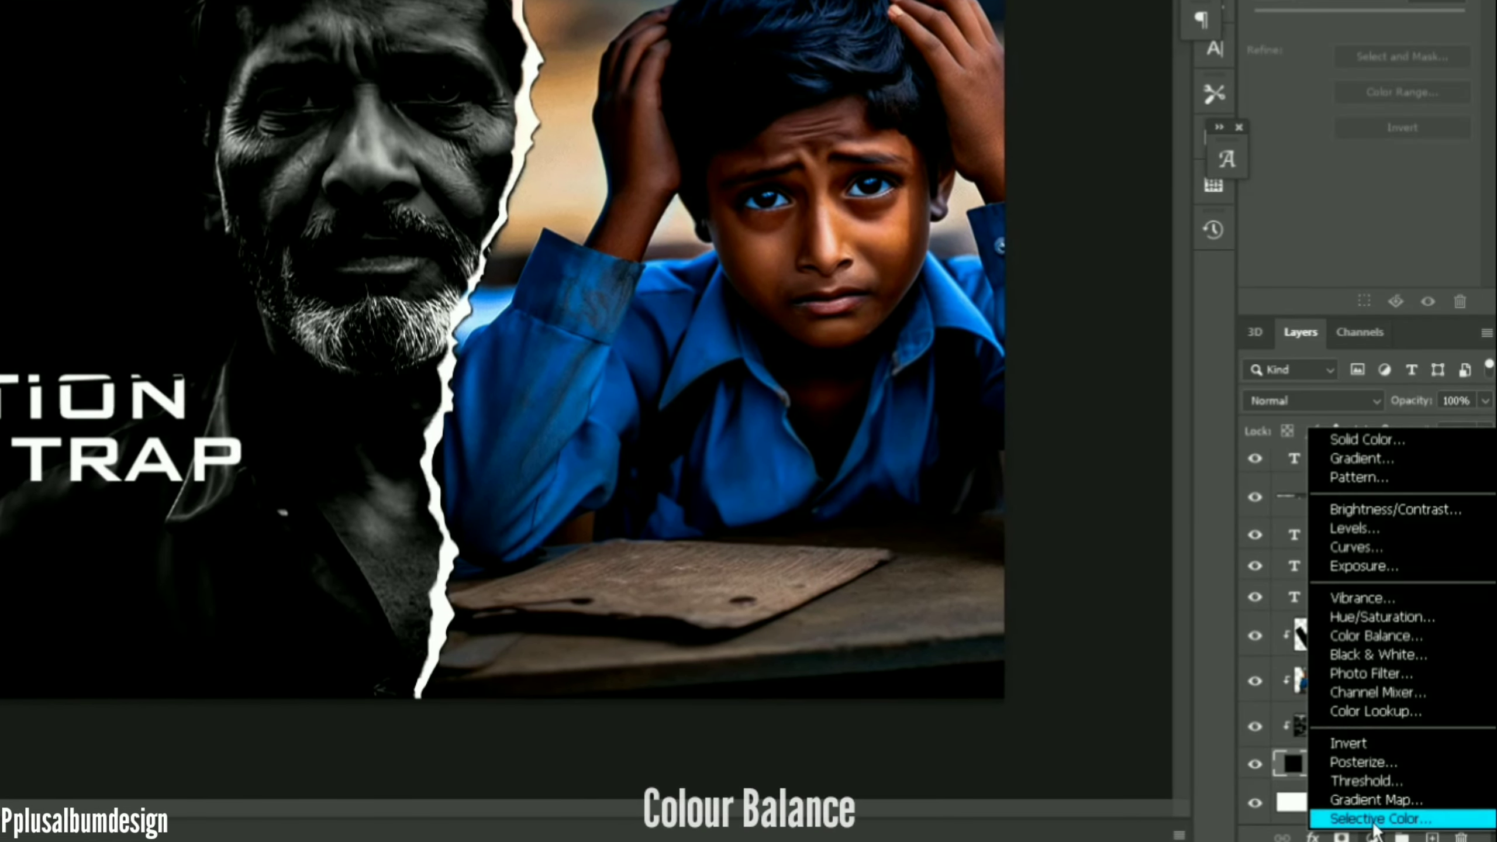
{"action": "left_click", "coordinate": [1363, 638]}
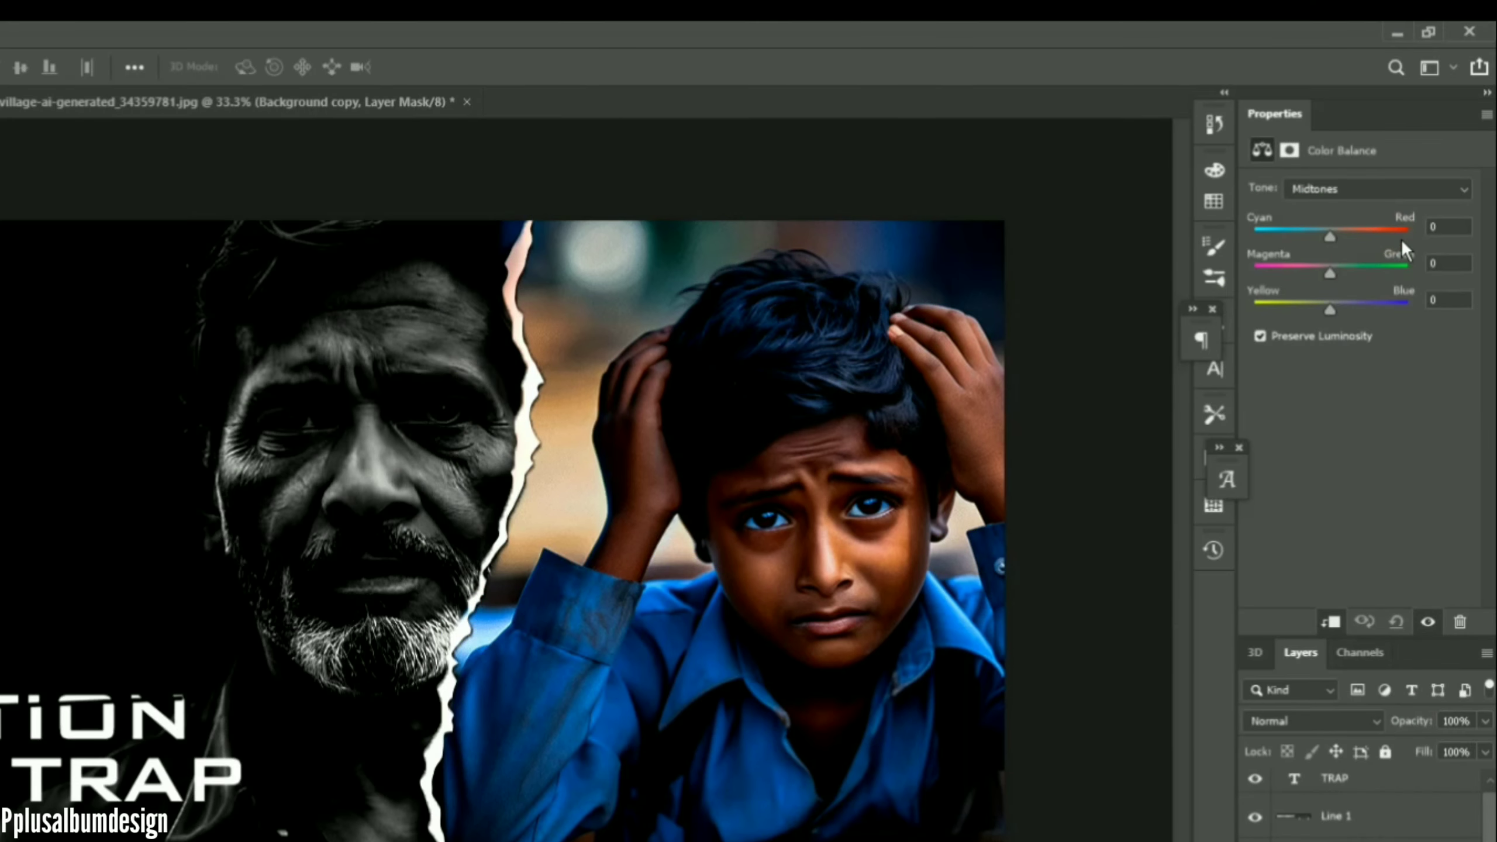
{"action": "left_click", "coordinate": [1390, 237]}
{"action": "left_click", "coordinate": [1267, 311]}
Set the Color Balance shadows to +51 toward red and switch the tone range to Highlights
{"action": "left_click", "coordinate": [1412, 190]}
{"action": "left_click", "coordinate": [1373, 205]}
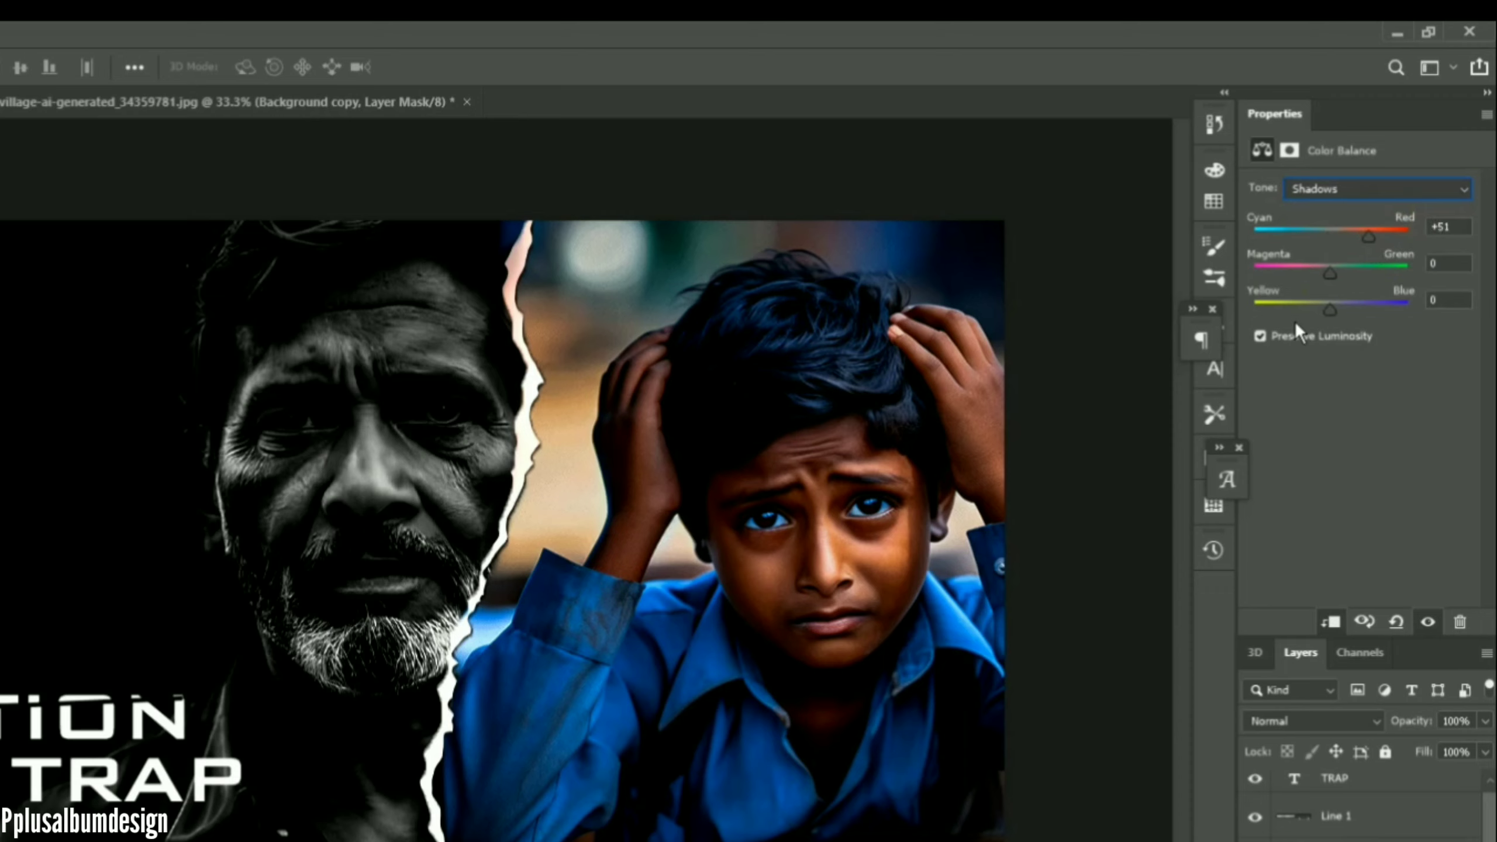
{"action": "left_click", "coordinate": [1373, 189]}
{"action": "left_click", "coordinate": [1361, 242]}
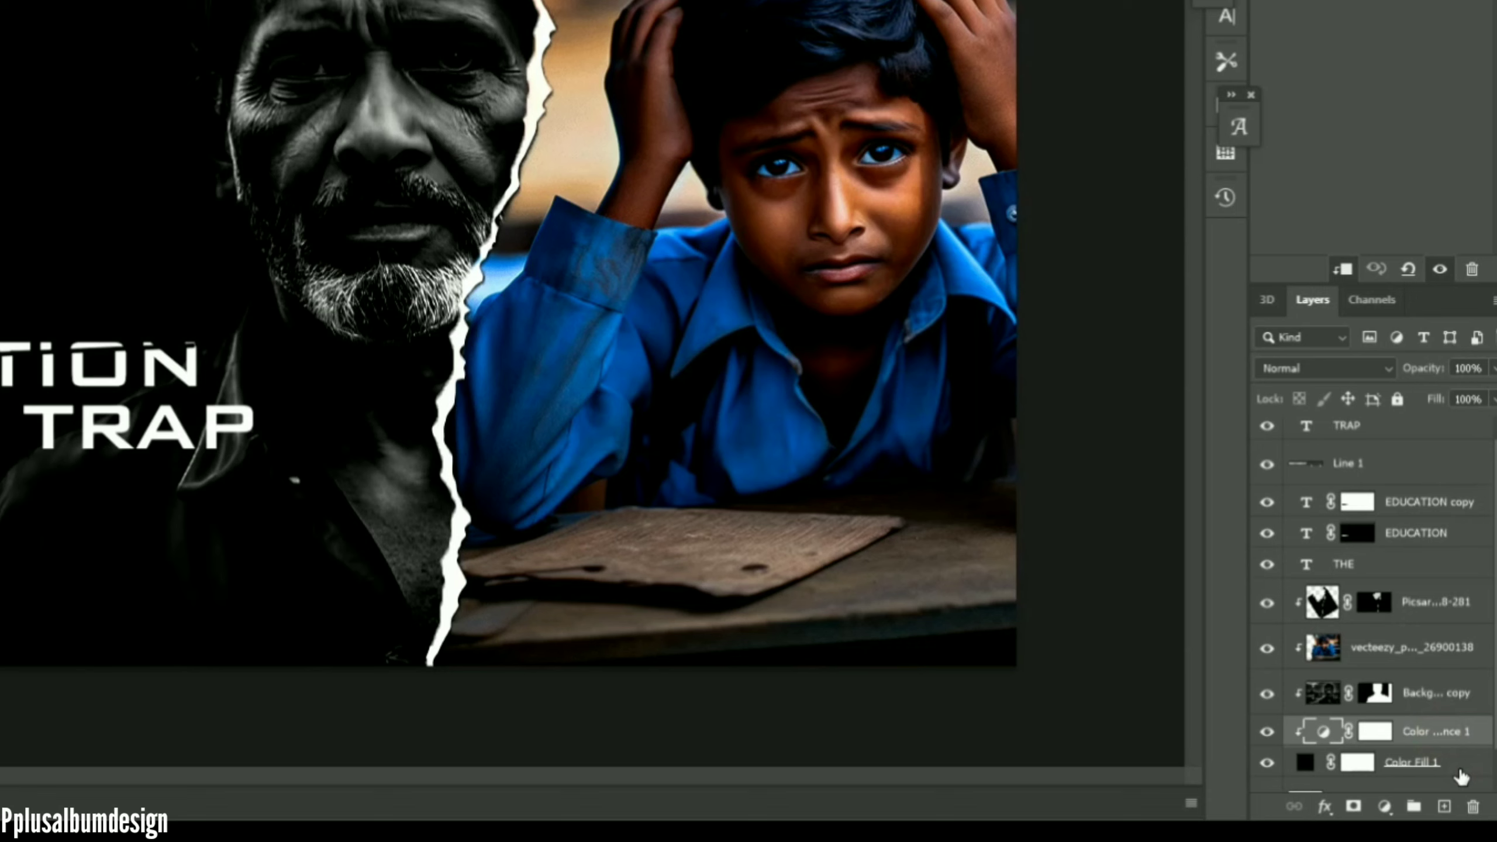
Brush a faint glow behind "THE" on a new clipped layer below Color Balance 1, and set that adjustment's midtones to +100 red
{"action": "left_click", "coordinate": [1444, 805]}
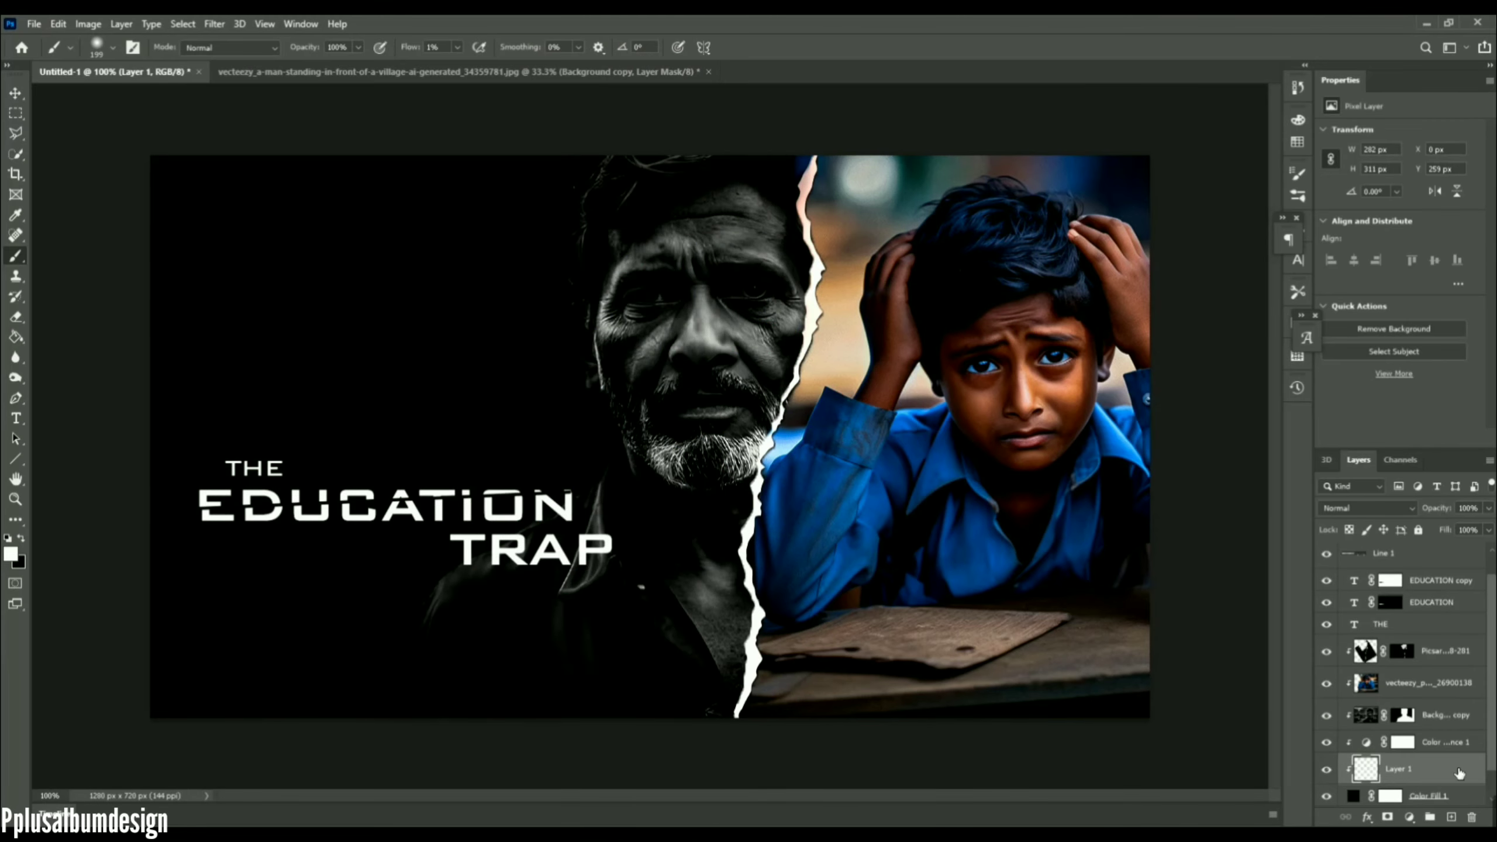
{"action": "left_click", "coordinate": [1403, 742]}
{"action": "left_click", "coordinate": [1332, 108]}
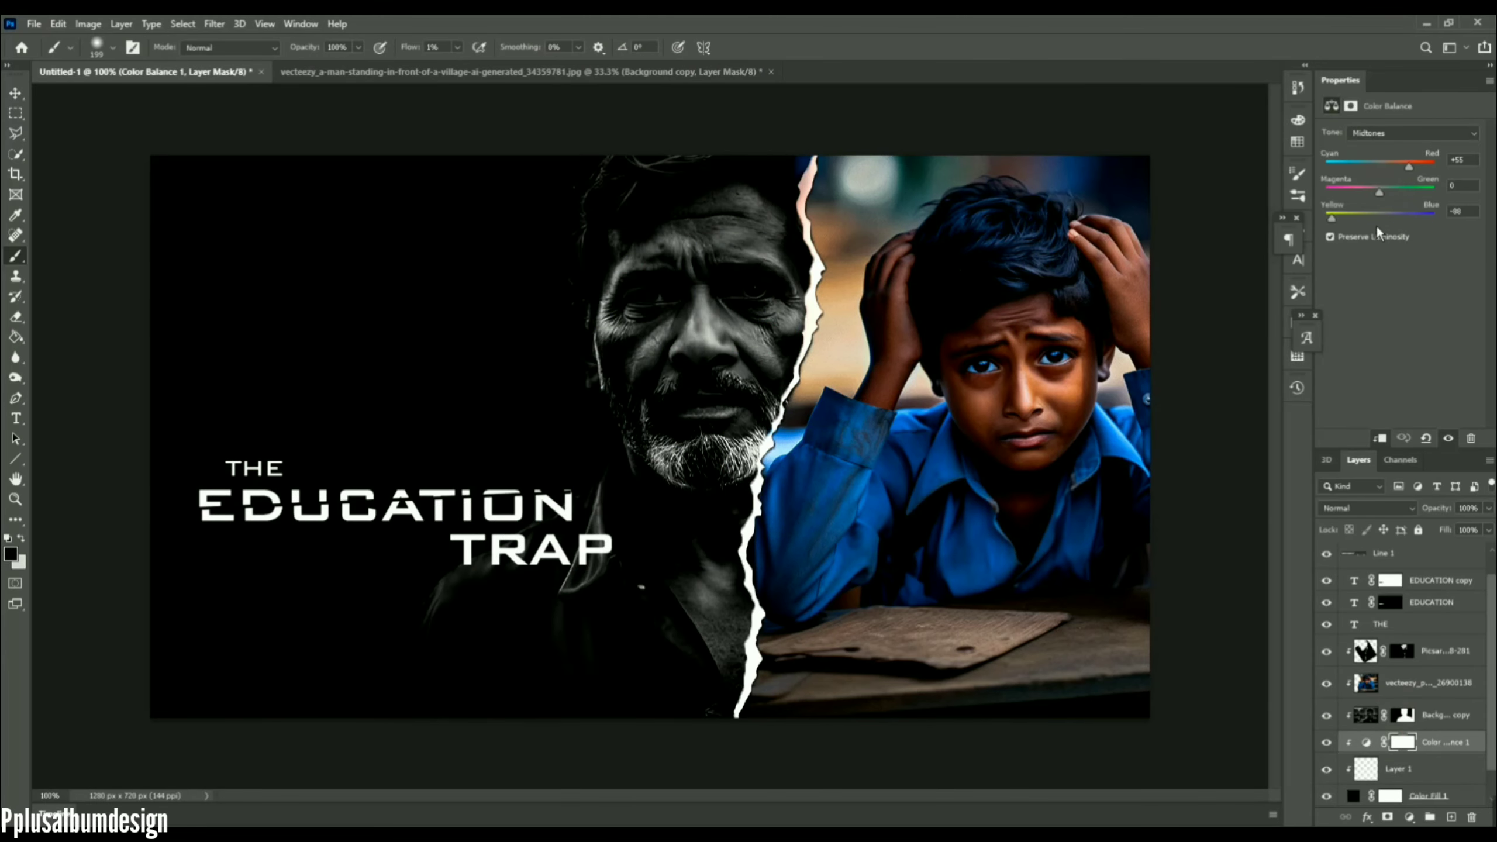
{"action": "left_click", "coordinate": [1426, 134]}
{"action": "left_click", "coordinate": [1424, 138]}
{"action": "left_click", "coordinate": [1418, 133]}
{"action": "left_click", "coordinate": [1422, 172]}
{"action": "left_click", "coordinate": [1400, 133]}
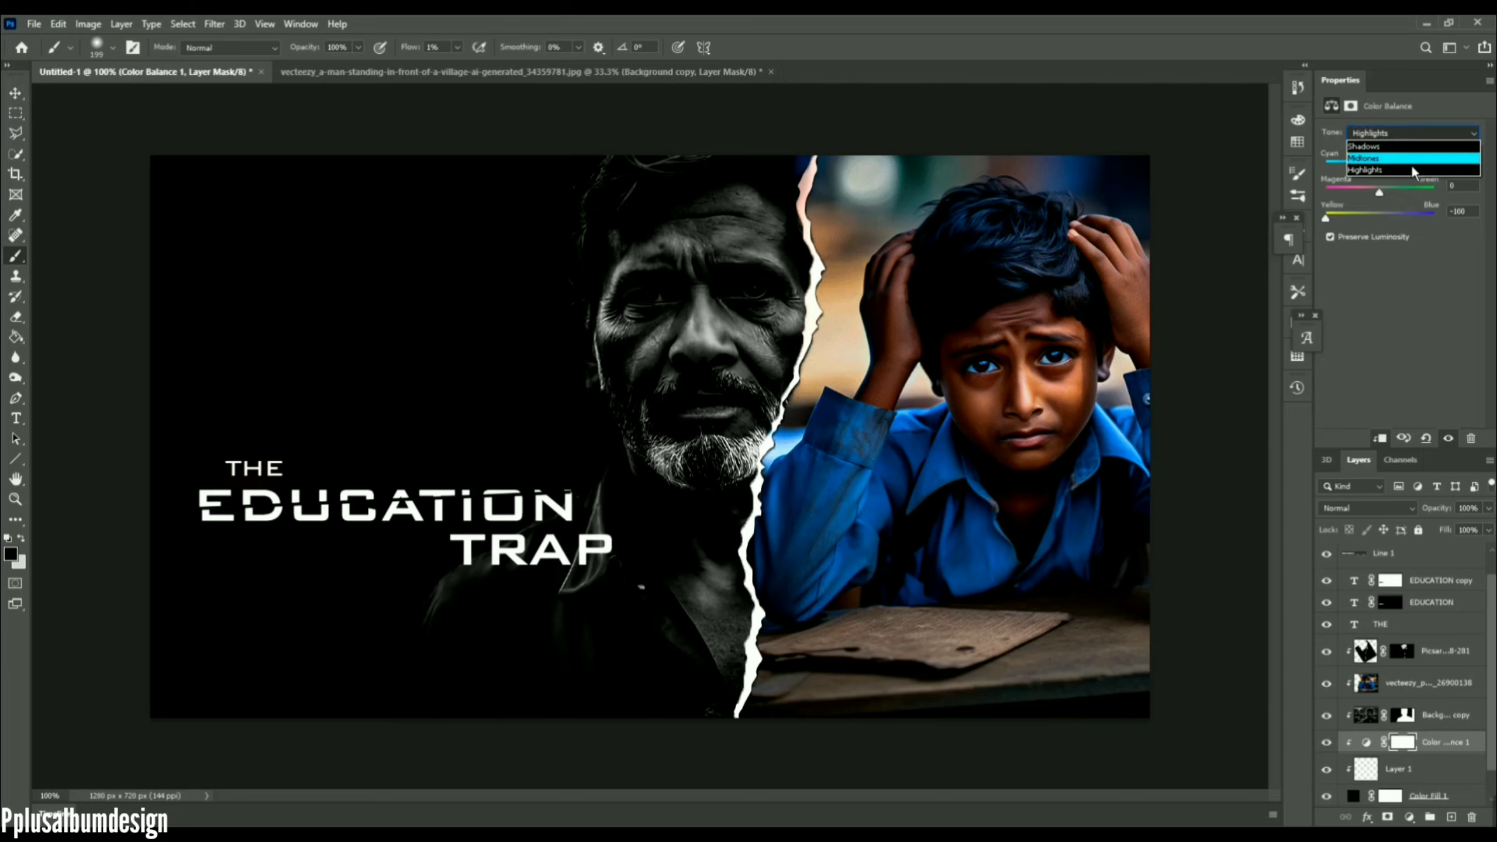
{"action": "left_click", "coordinate": [1409, 159]}
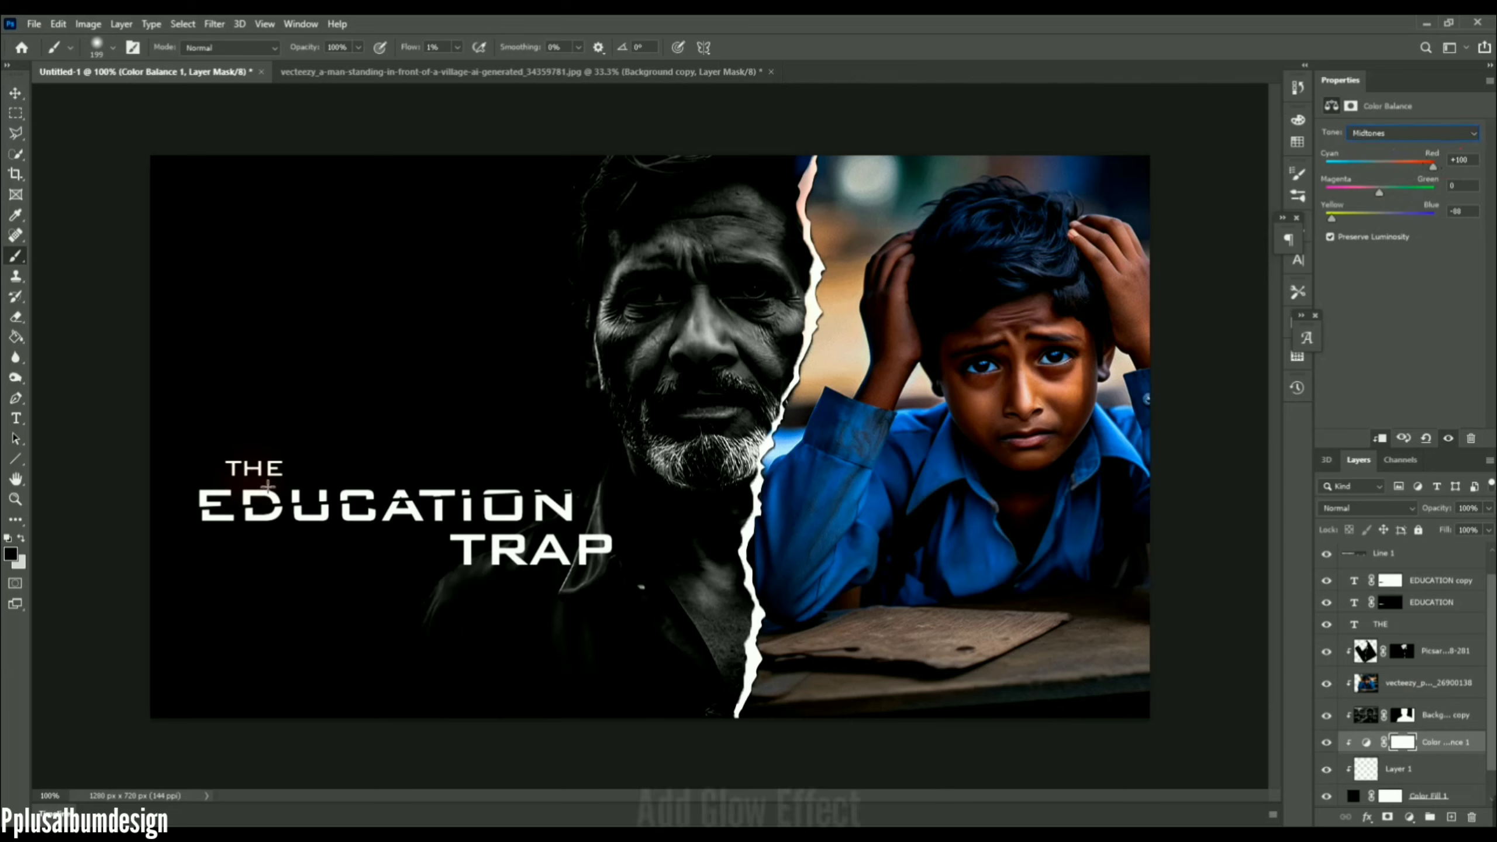
Try to brush a stronger glow around "THE" on Layer 1 and undo the stroke
{"action": "key", "text": "x"}
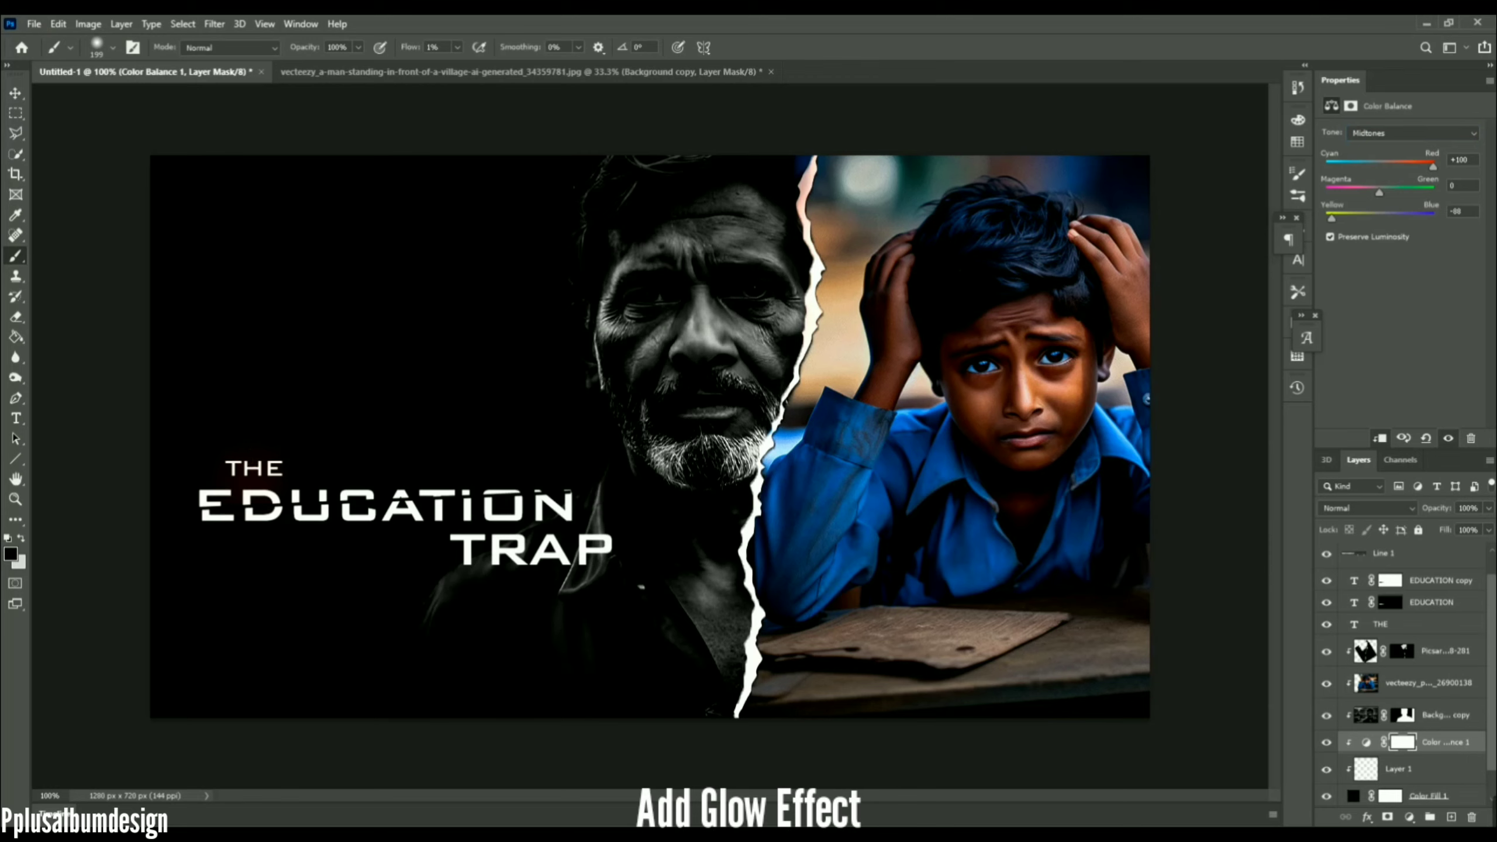
{"action": "left_click", "coordinate": [1450, 770]}
{"action": "left_click", "coordinate": [246, 436]}
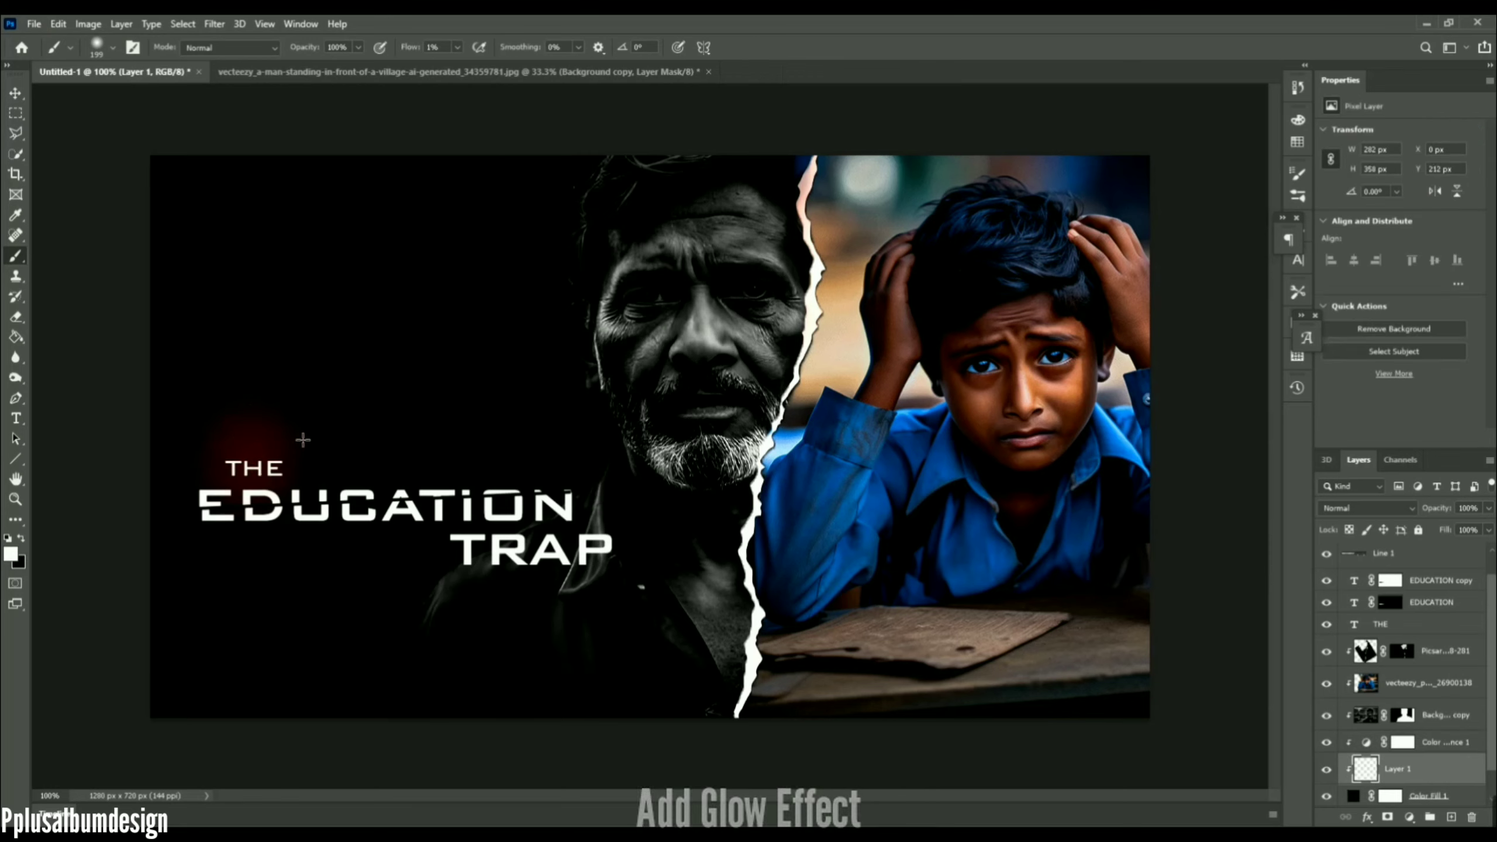
{"action": "key", "text": "ctrl+z"}
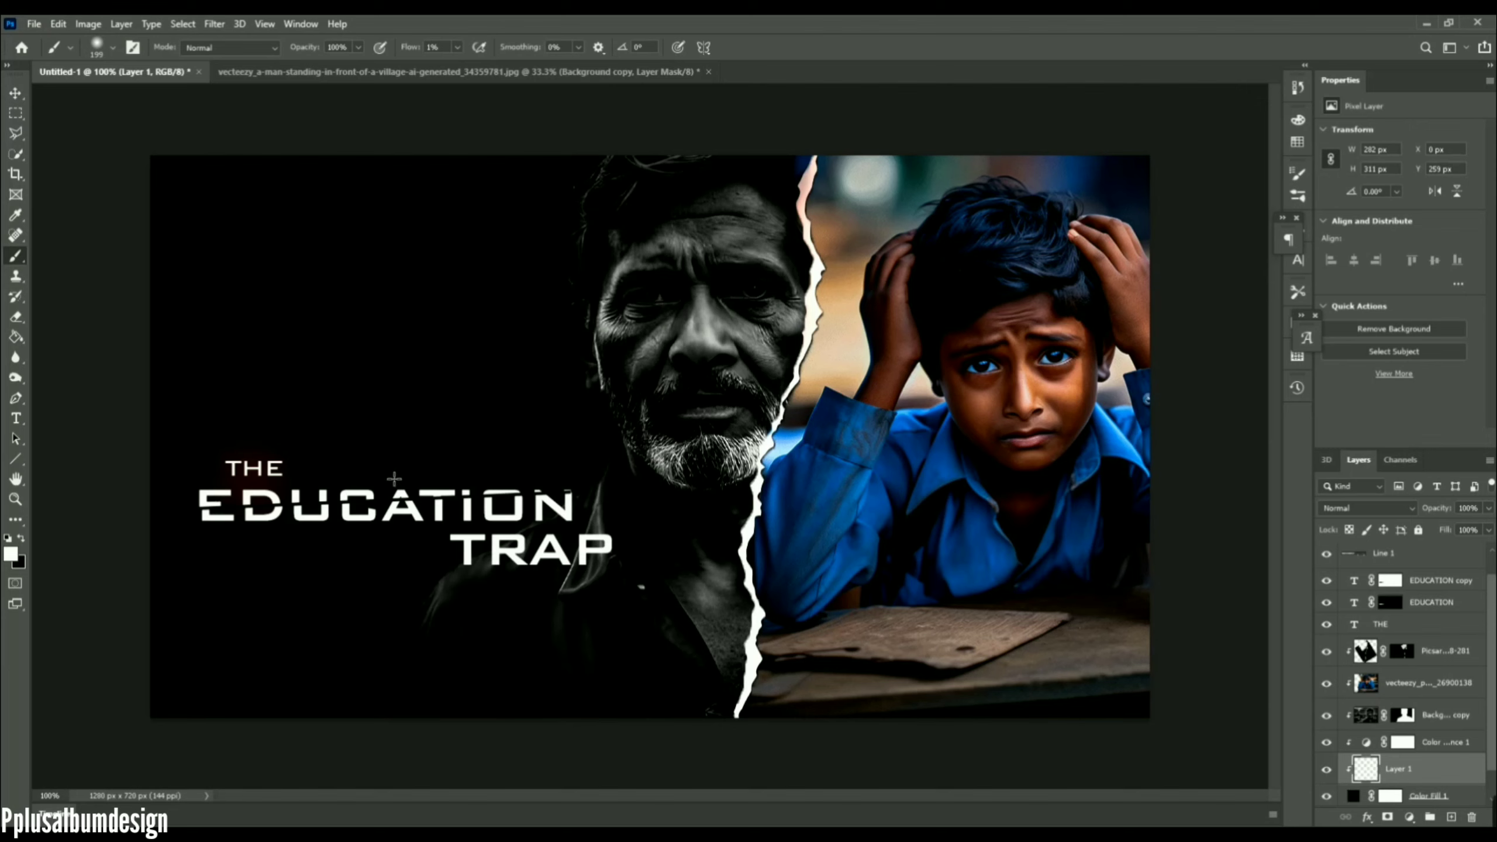
Review the layers one by one from Background up to the Line 1 shape
{"action": "left_click", "coordinate": [16, 92]}
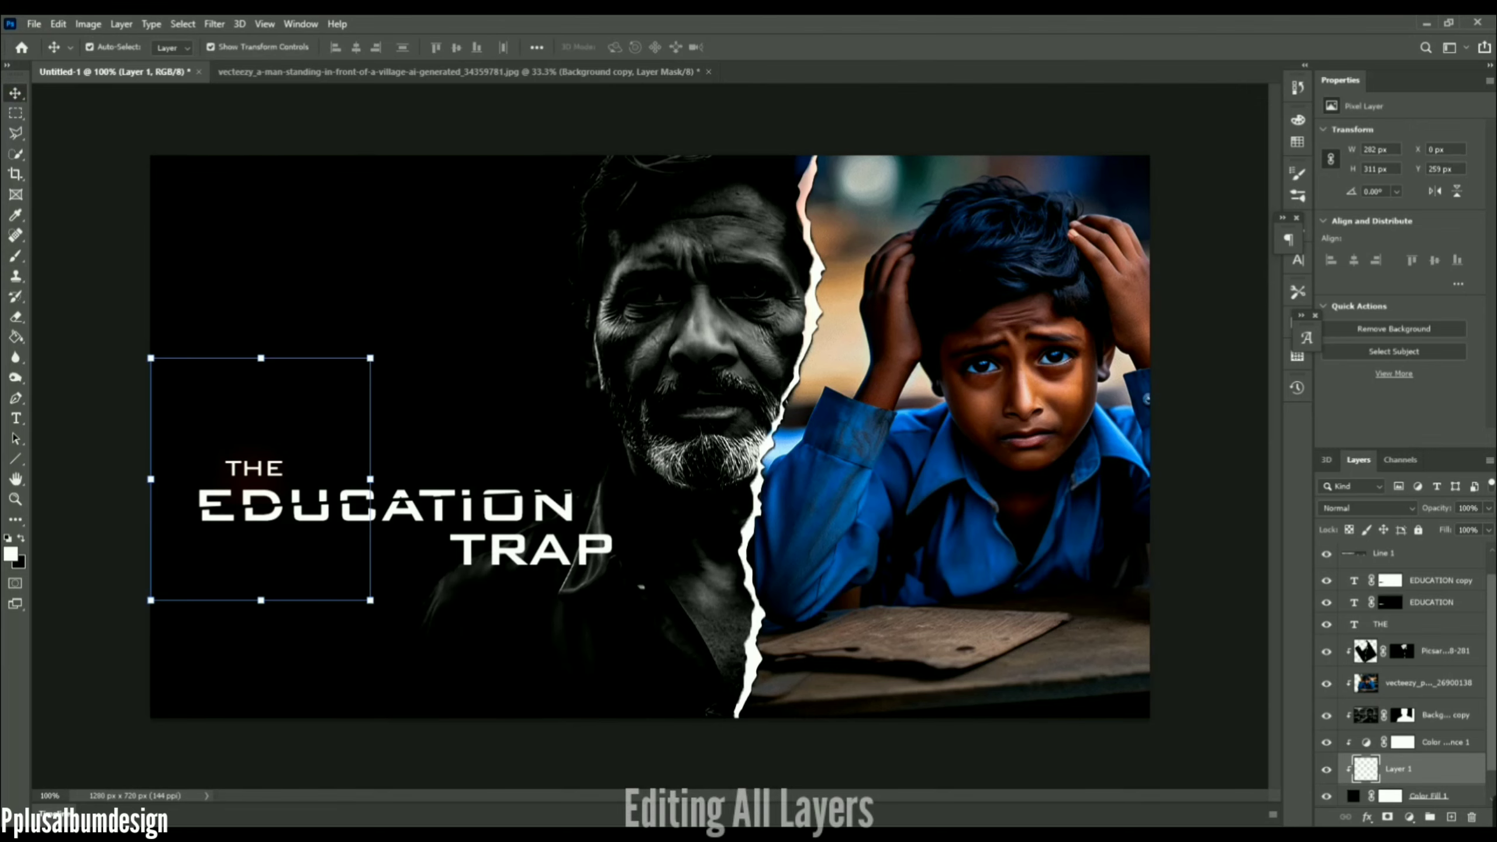
{"action": "scroll", "coordinate": [1446, 738], "scroll_direction": "down", "scroll_amount": 1}
{"action": "left_click", "coordinate": [1413, 790]}
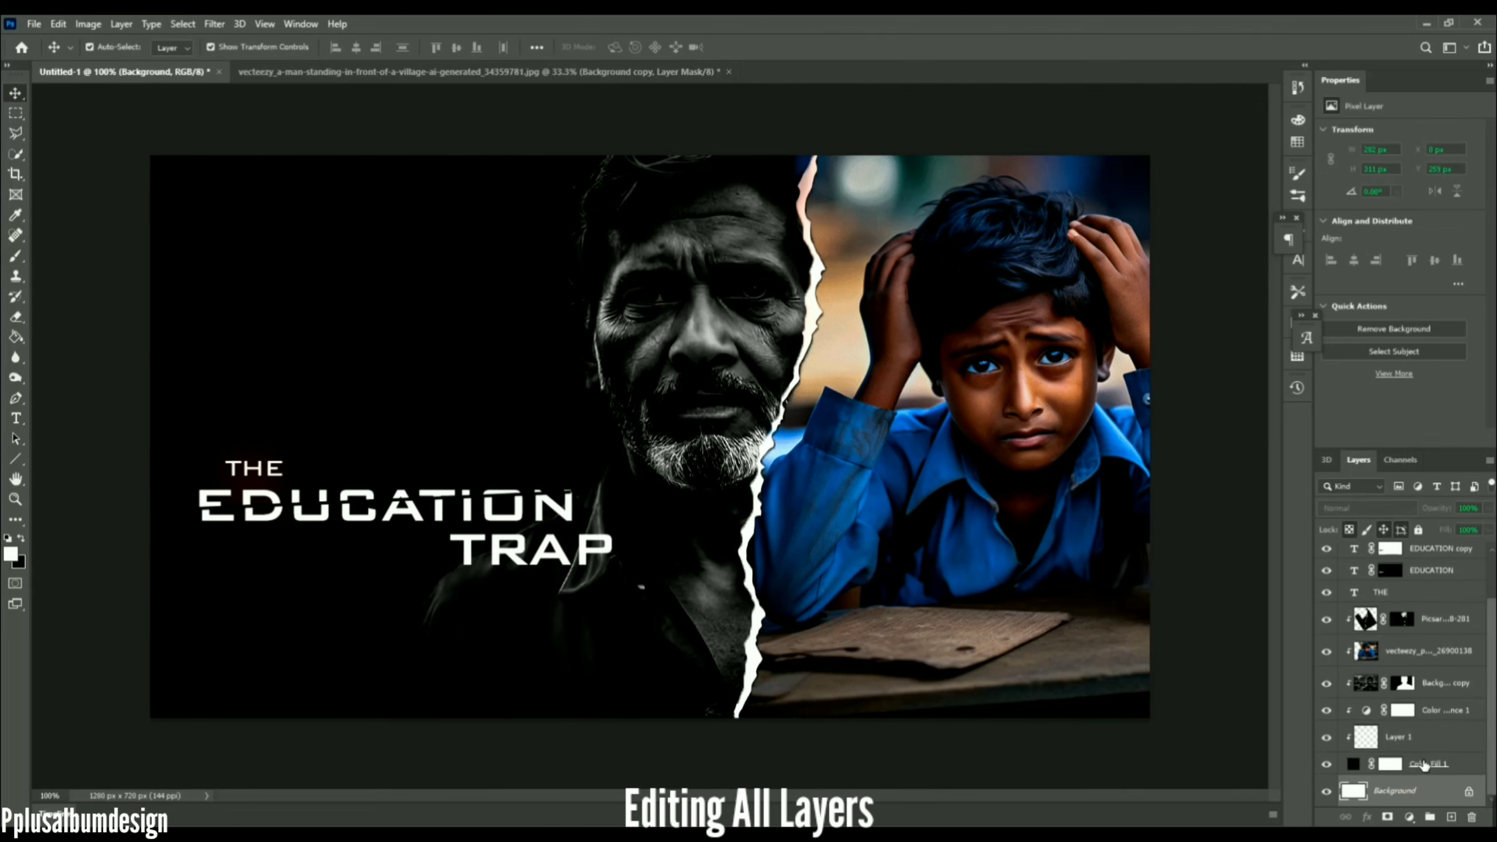
{"action": "left_click", "coordinate": [1430, 764]}
{"action": "left_click", "coordinate": [1432, 740]}
{"action": "left_click", "coordinate": [1433, 712]}
{"action": "left_click", "coordinate": [1436, 684]}
{"action": "left_click", "coordinate": [1433, 652]}
{"action": "left_click", "coordinate": [1432, 622]}
{"action": "scroll", "coordinate": [1430, 625], "scroll_direction": "up", "scroll_amount": 1}
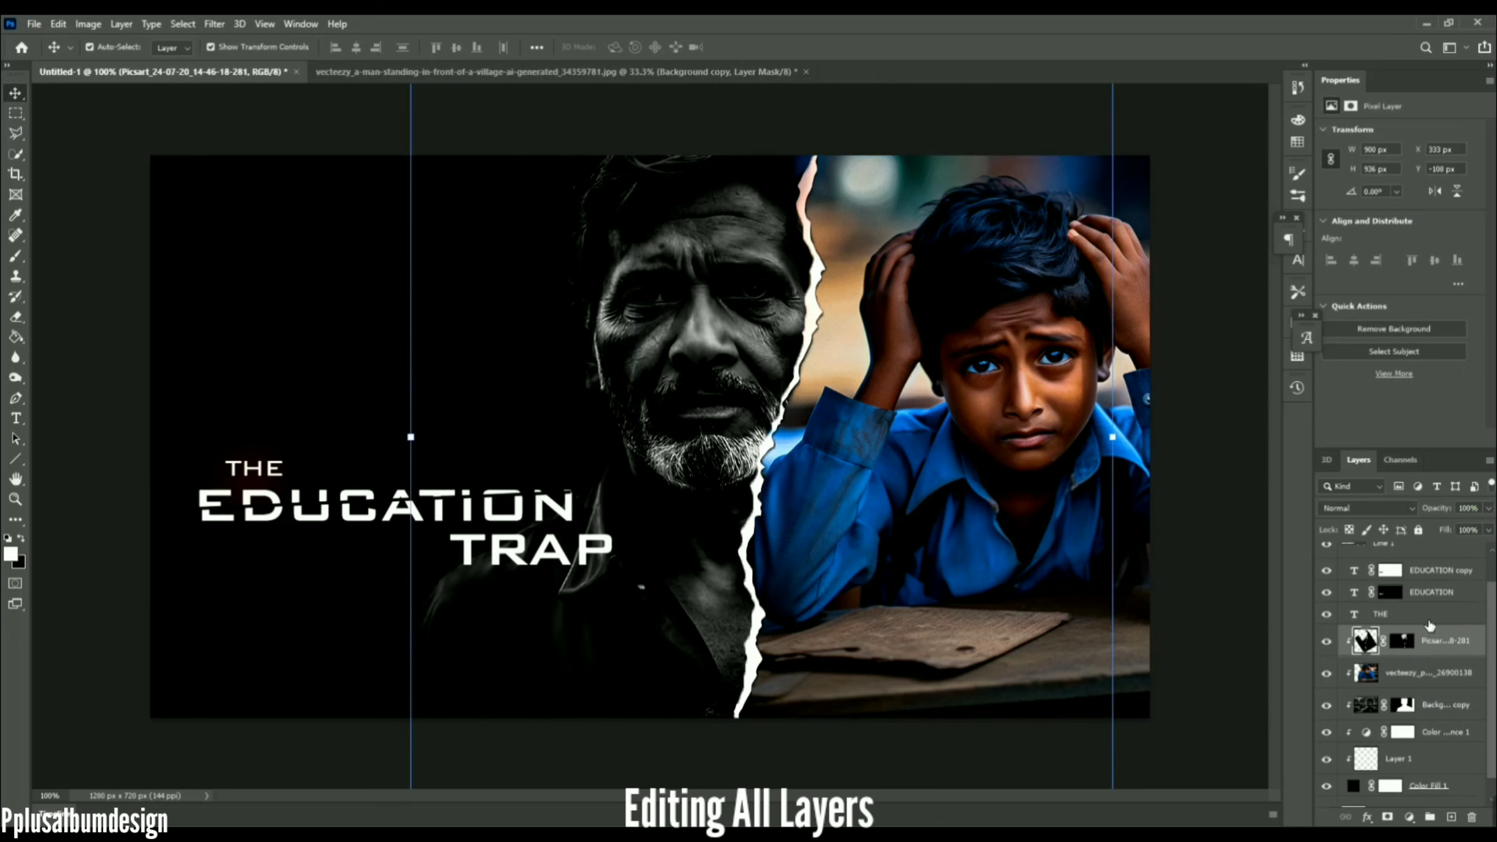
{"action": "left_click", "coordinate": [1431, 614]}
{"action": "scroll", "coordinate": [1432, 612], "scroll_direction": "up", "scroll_amount": 1}
{"action": "left_click", "coordinate": [1433, 614]}
{"action": "left_click", "coordinate": [1432, 592]}
{"action": "left_click", "coordinate": [1432, 565]}
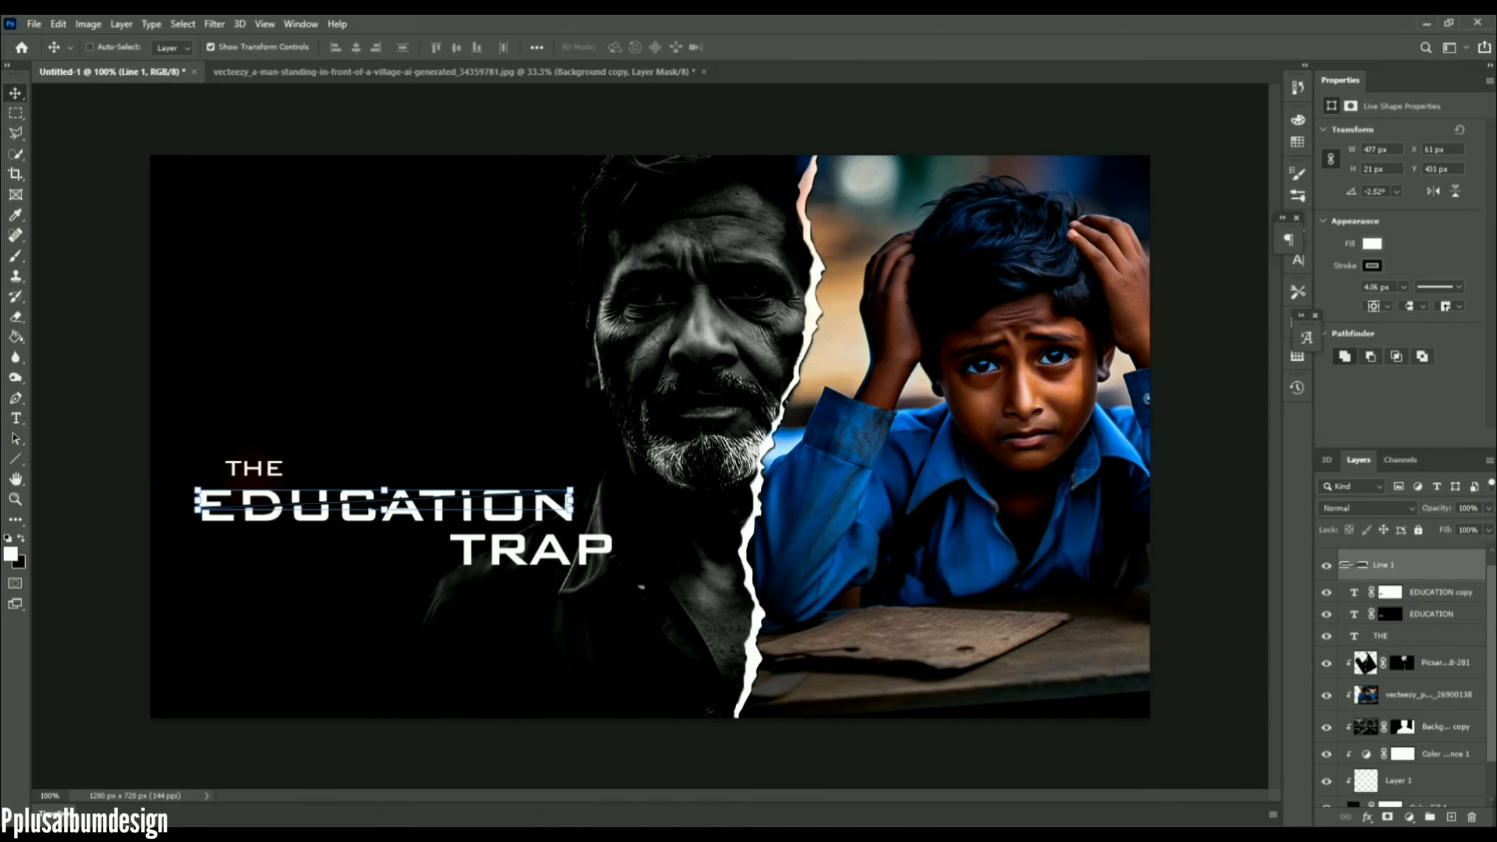
Stamp all visible layers into a new layer above Line 1 and open it in the Camera Raw Filter
{"action": "key", "text": "ctrl+alt+shift+e"}
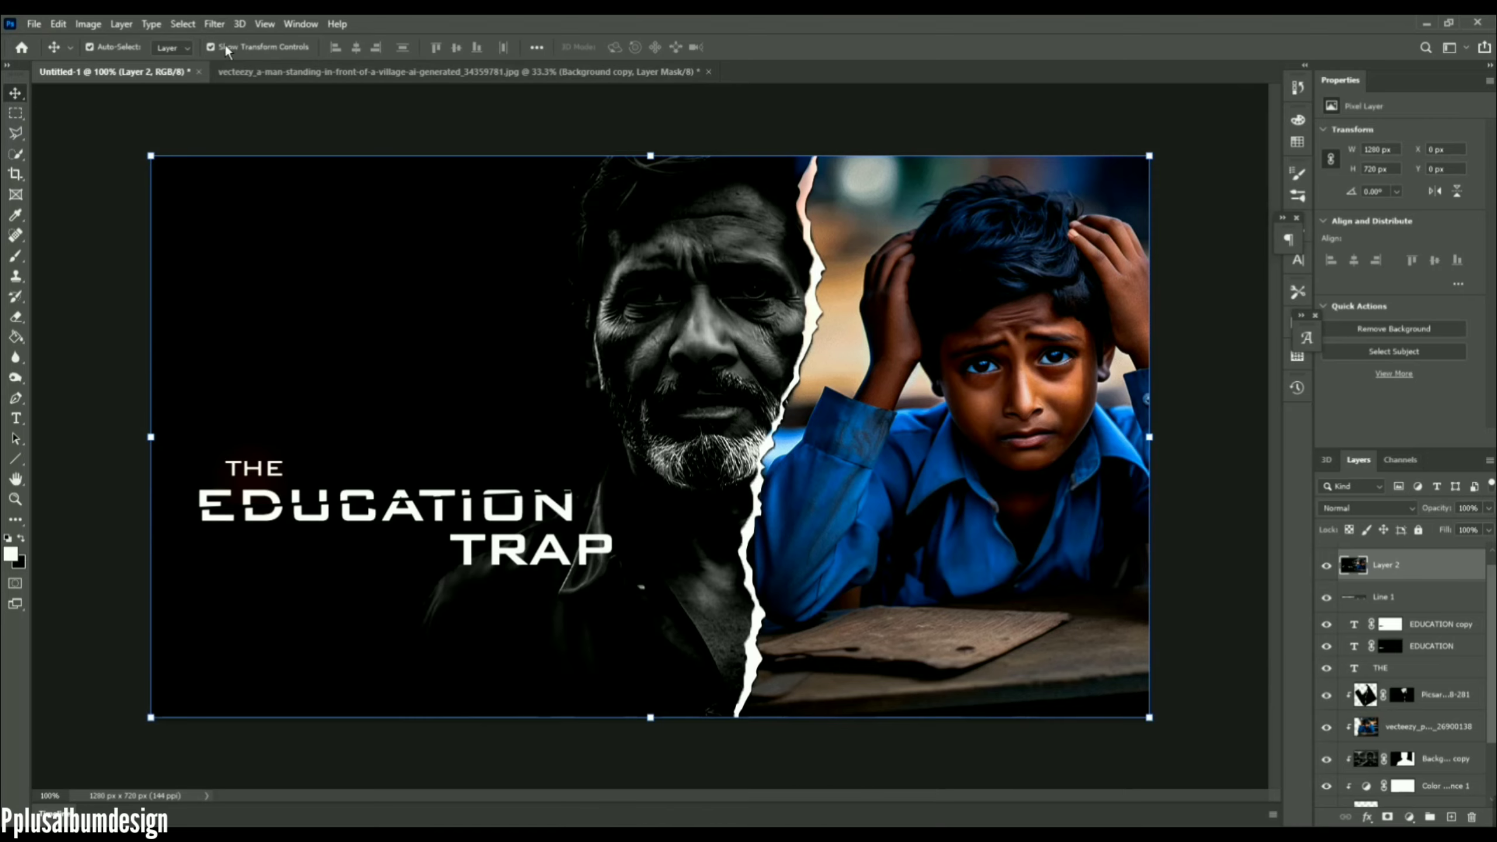
{"action": "left_click", "coordinate": [214, 24]}
{"action": "left_click", "coordinate": [253, 158]}
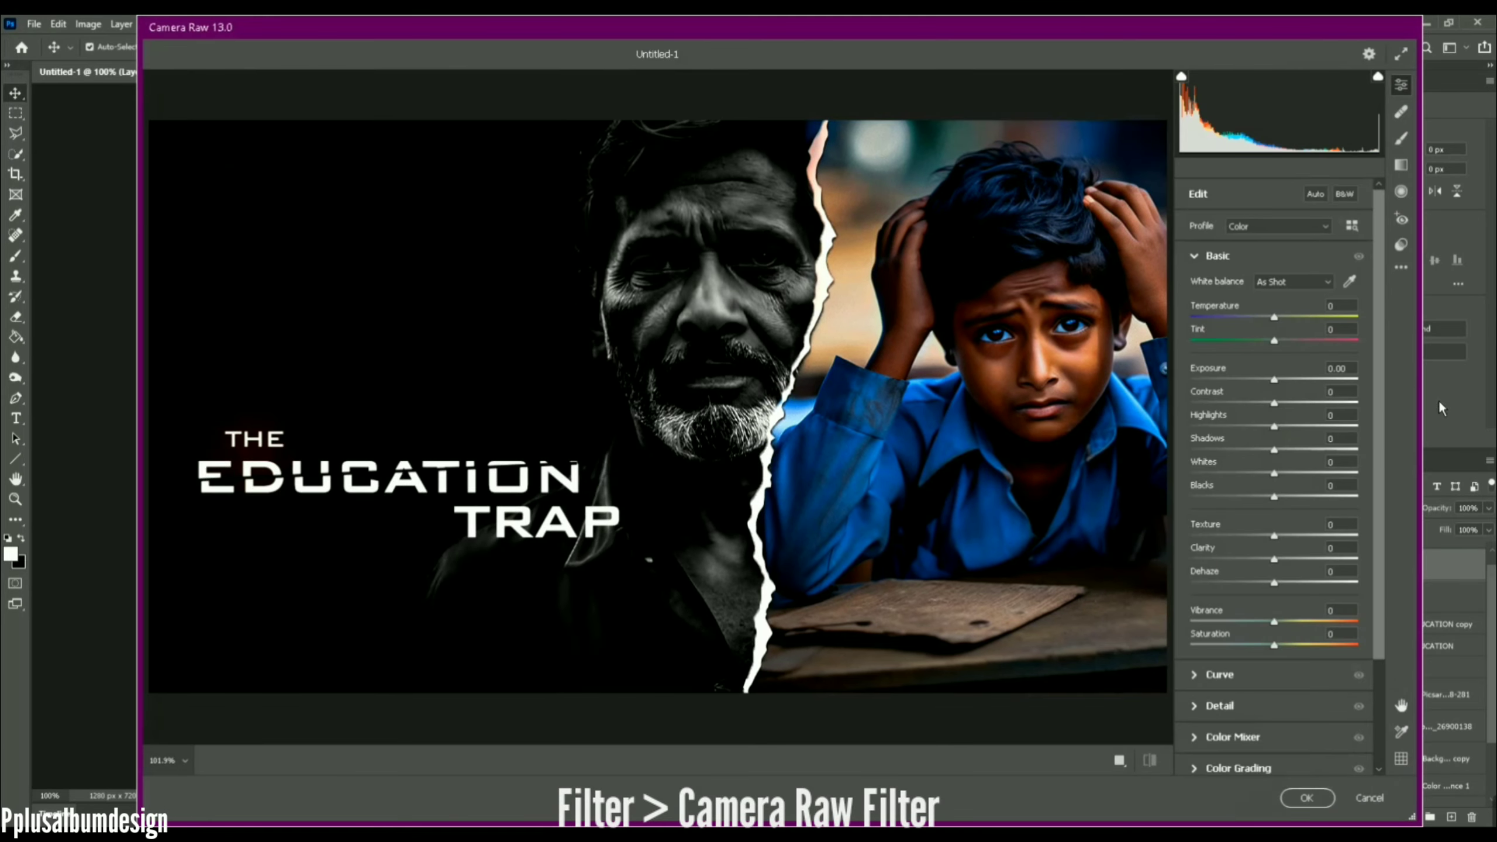
Set Temperature -11, Exposure -0.40, Contrast +7, Highlights -27, Shadows -17, Whites -6, Blacks +12, Texture +38 and Dehaze +21, and lower Clarity slightly
{"action": "left_click", "coordinate": [1265, 315]}
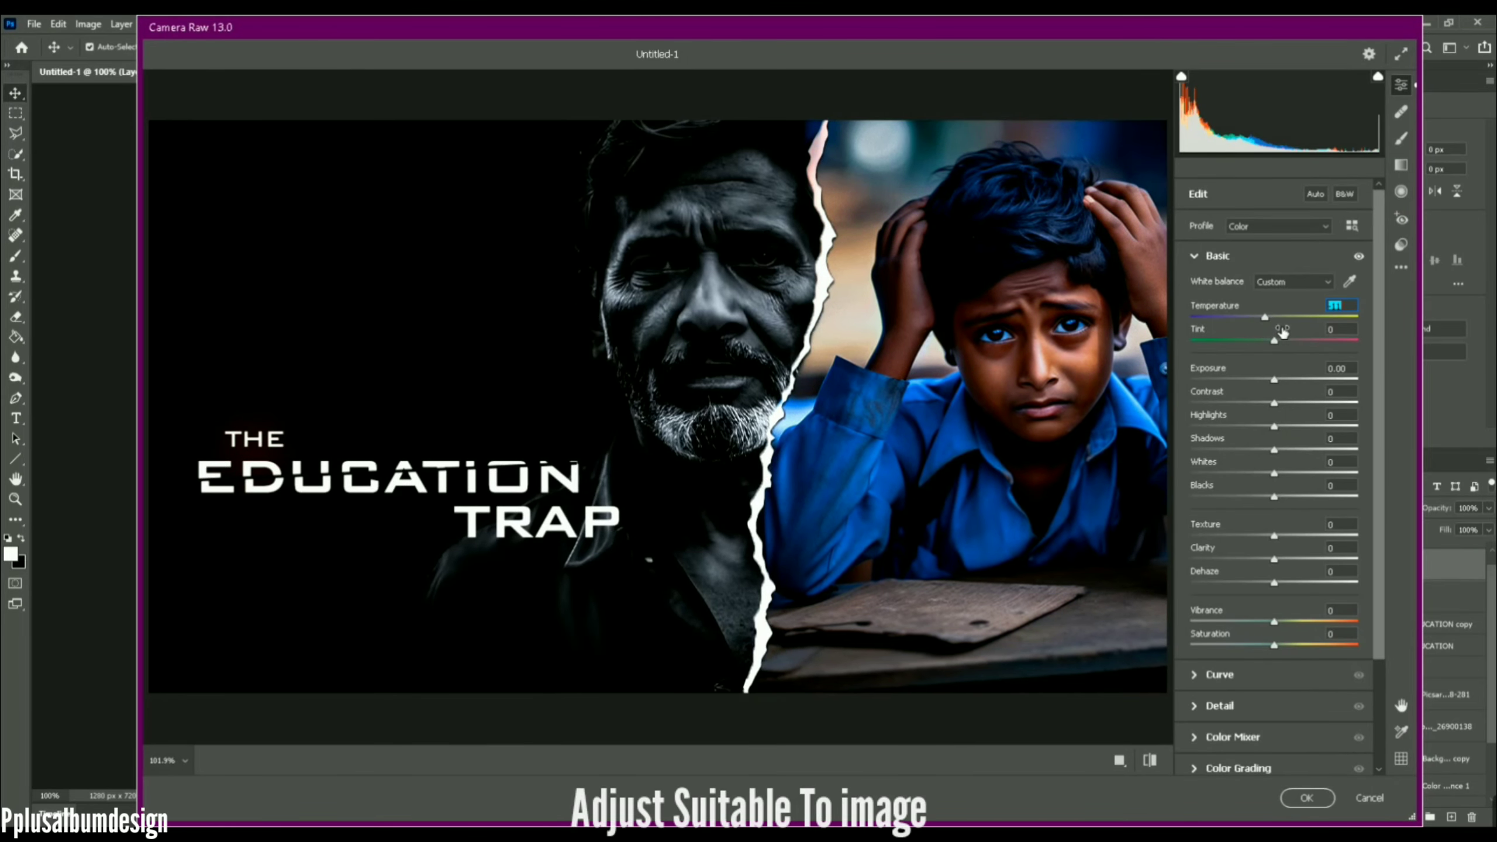
{"action": "left_click_drag", "start_coordinate": [1275, 379], "coordinate": [1269, 562]}
{"action": "left_click", "coordinate": [1279, 403]}
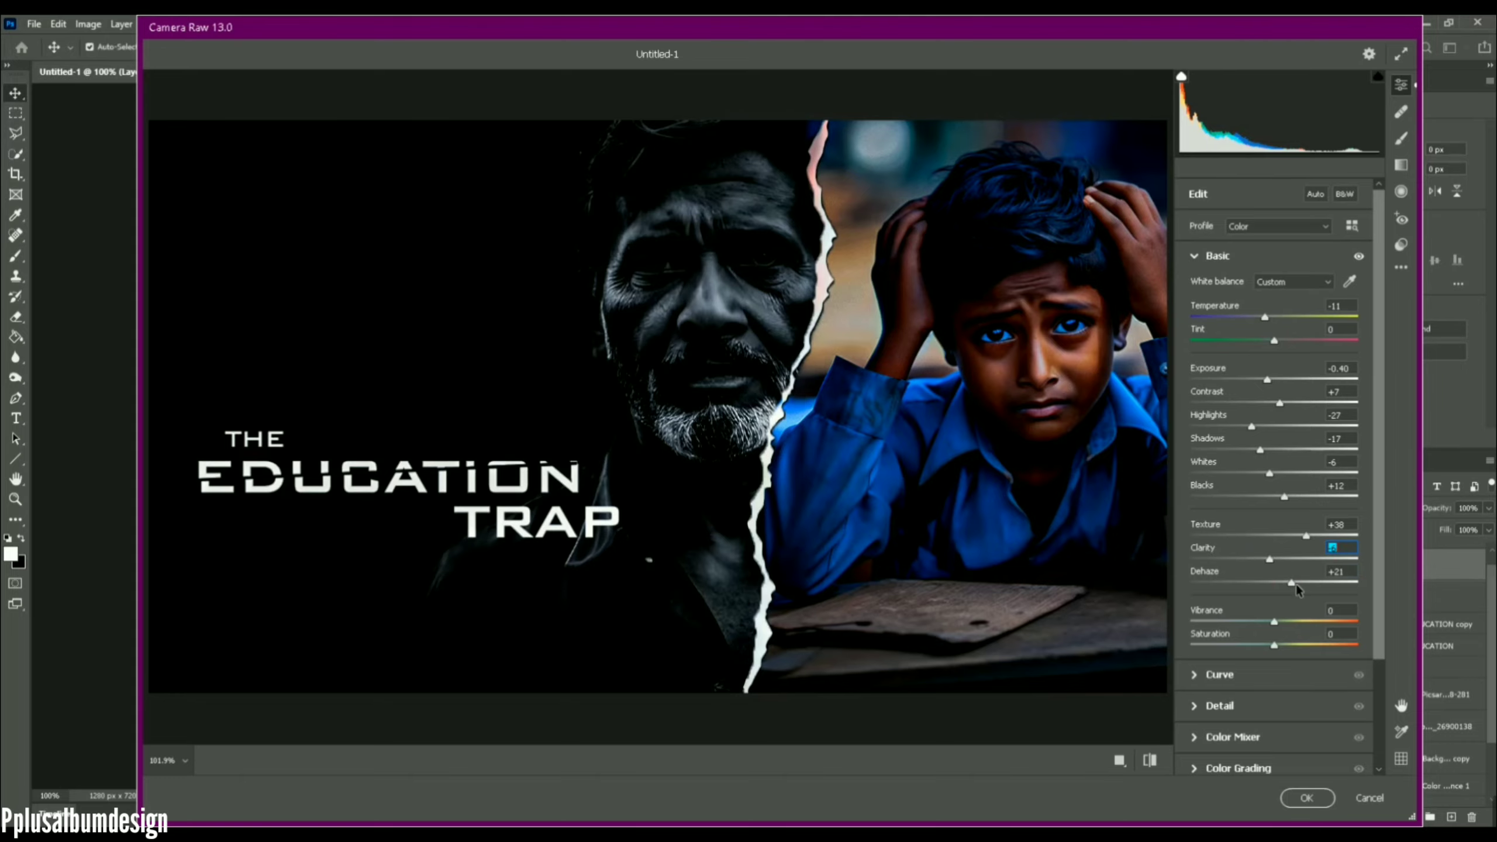
{"action": "scroll", "coordinate": [1264, 725], "scroll_direction": "down", "scroll_amount": 2}
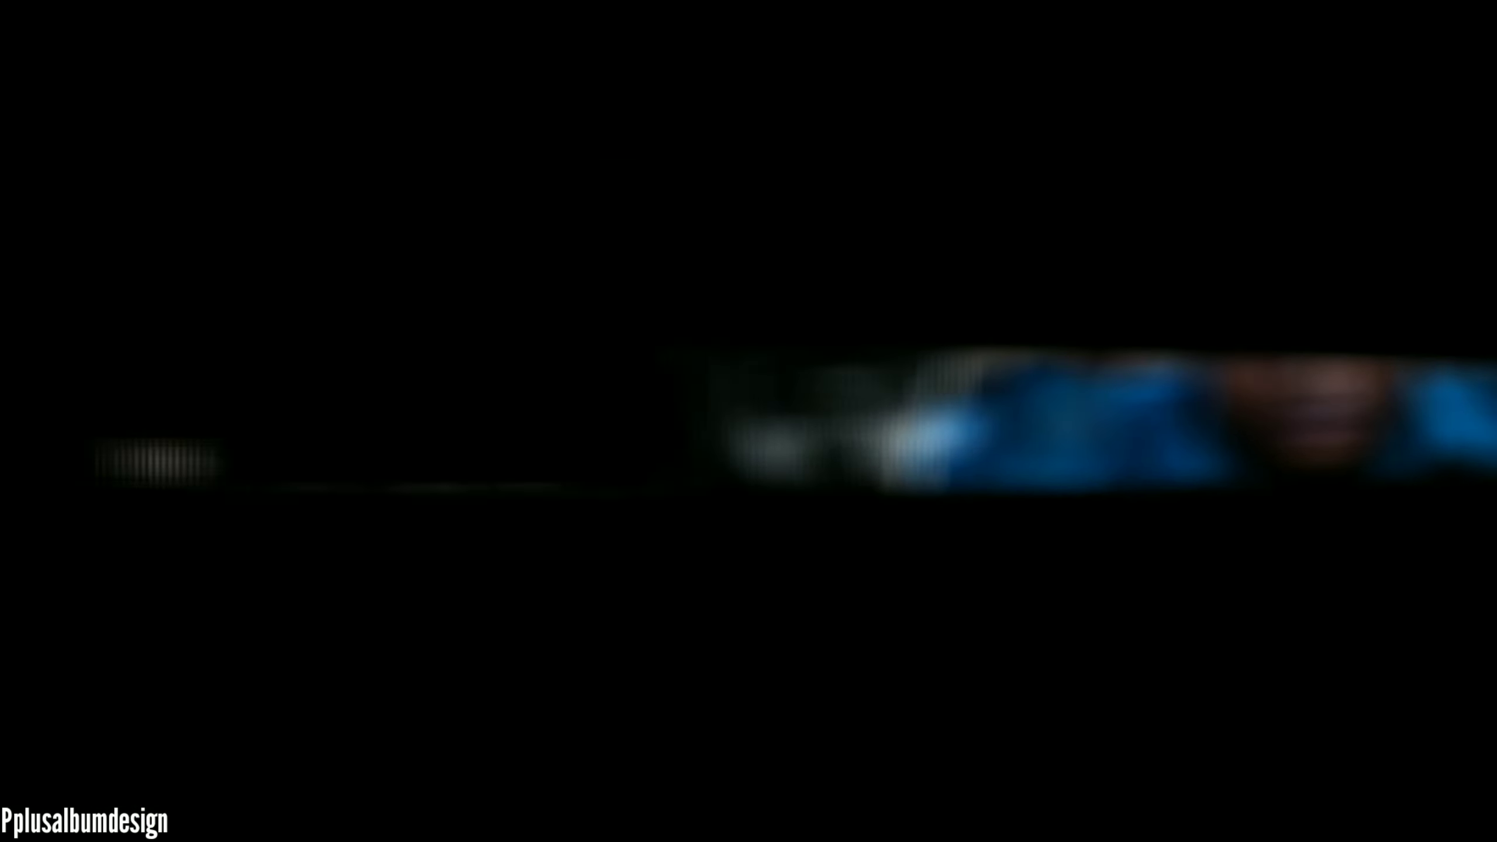